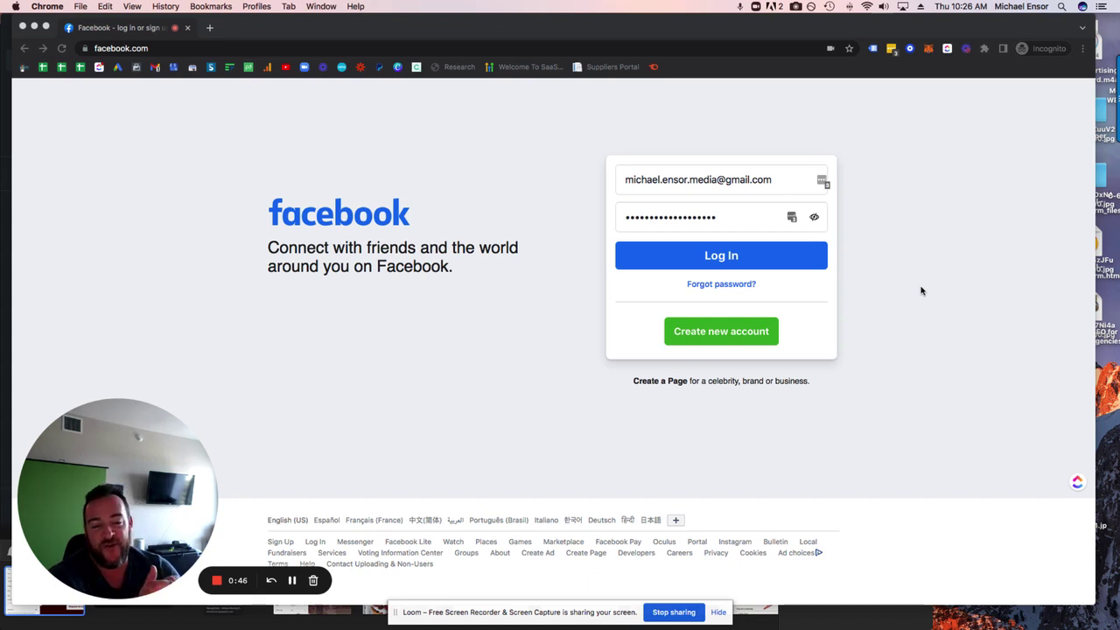
Log in to Facebook and open 'Need another way to authenticate?' on the Two-Factor page.
{"action": "left_click", "coordinate": [735, 261]}
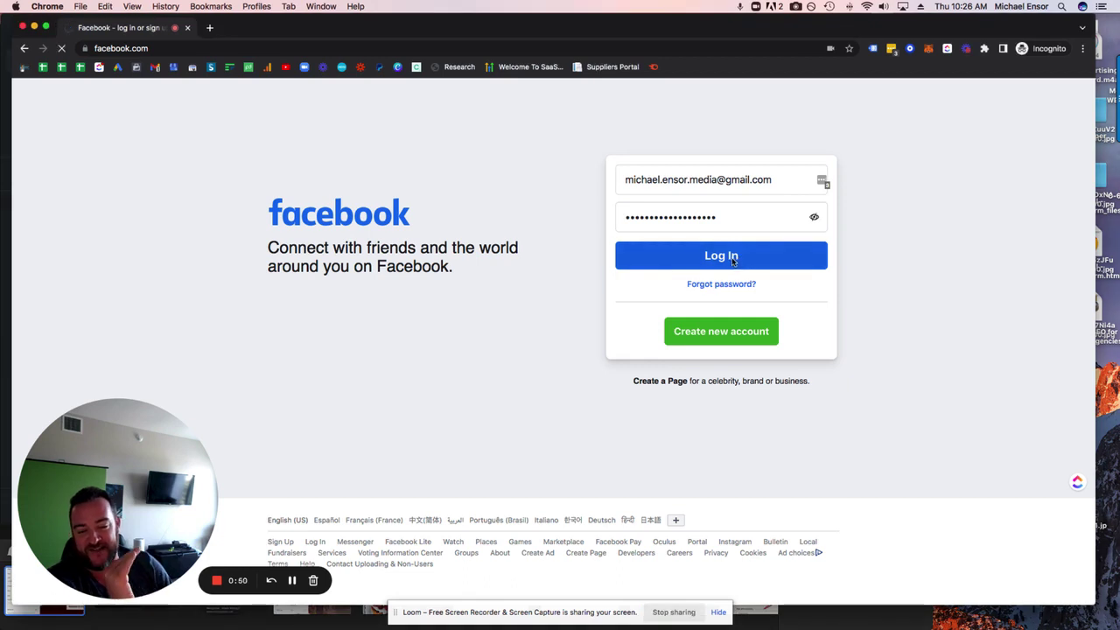
{"action": "left_click", "coordinate": [735, 261]}
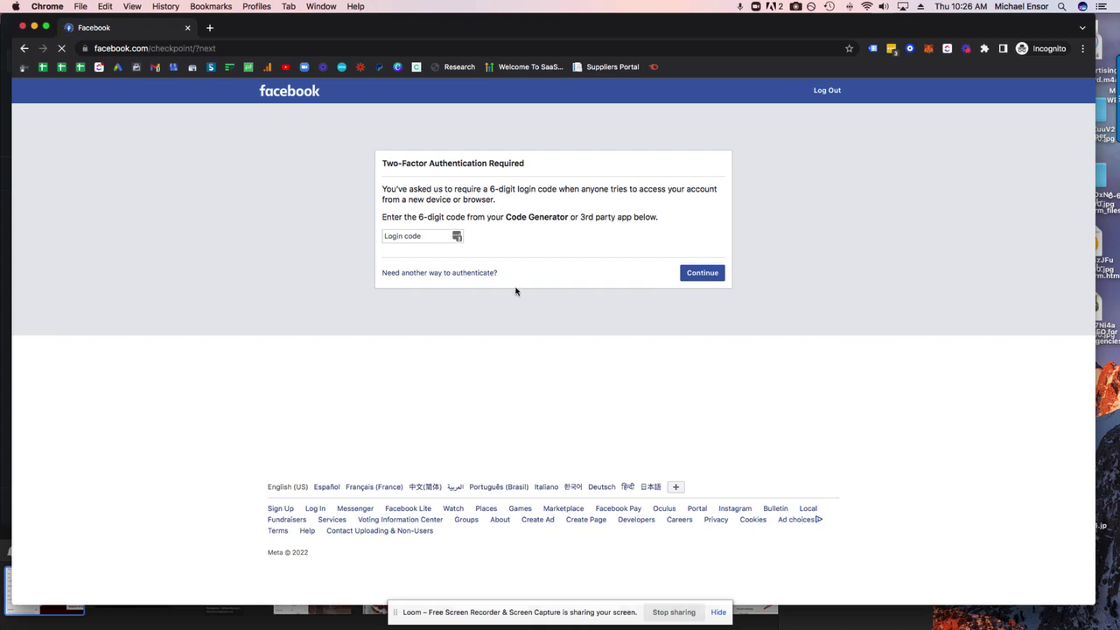
{"action": "left_click", "coordinate": [431, 274]}
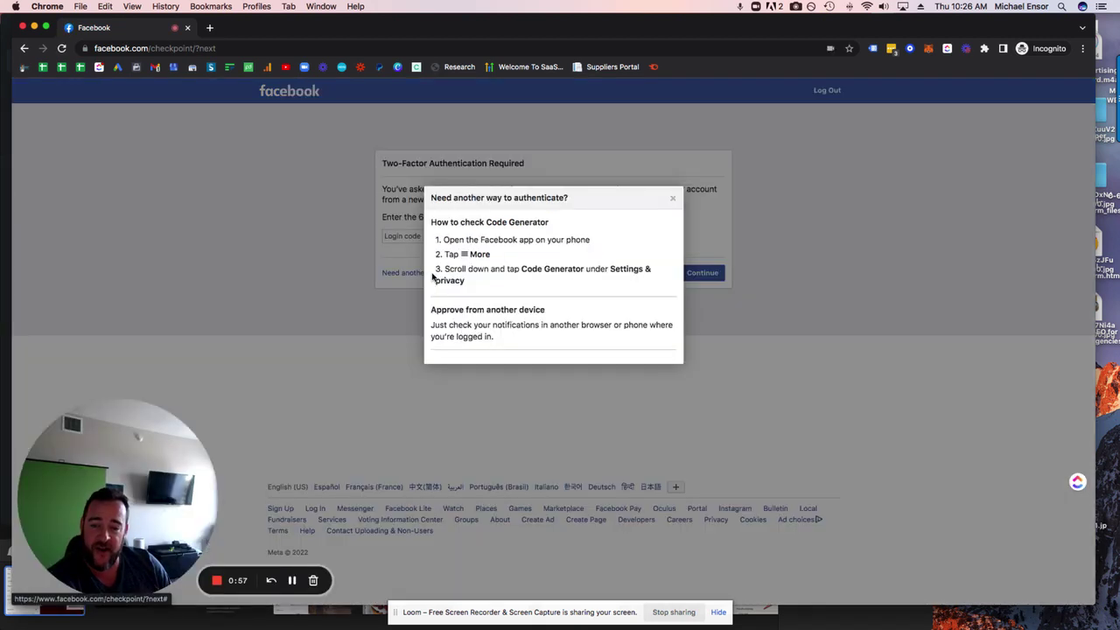
Open DevTools via Inspect, set the device preview zoom to 150%, then turn the device toolbar off.
{"action": "right_click", "coordinate": [546, 357]}
{"action": "left_click", "coordinate": [582, 535]}
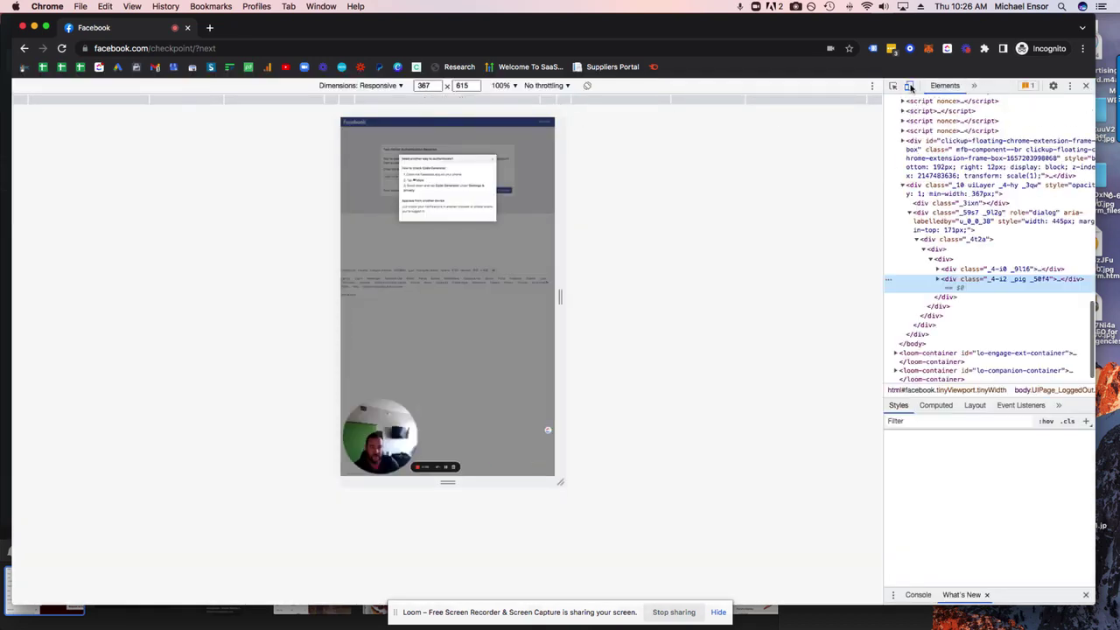
{"action": "left_click", "coordinate": [909, 85]}
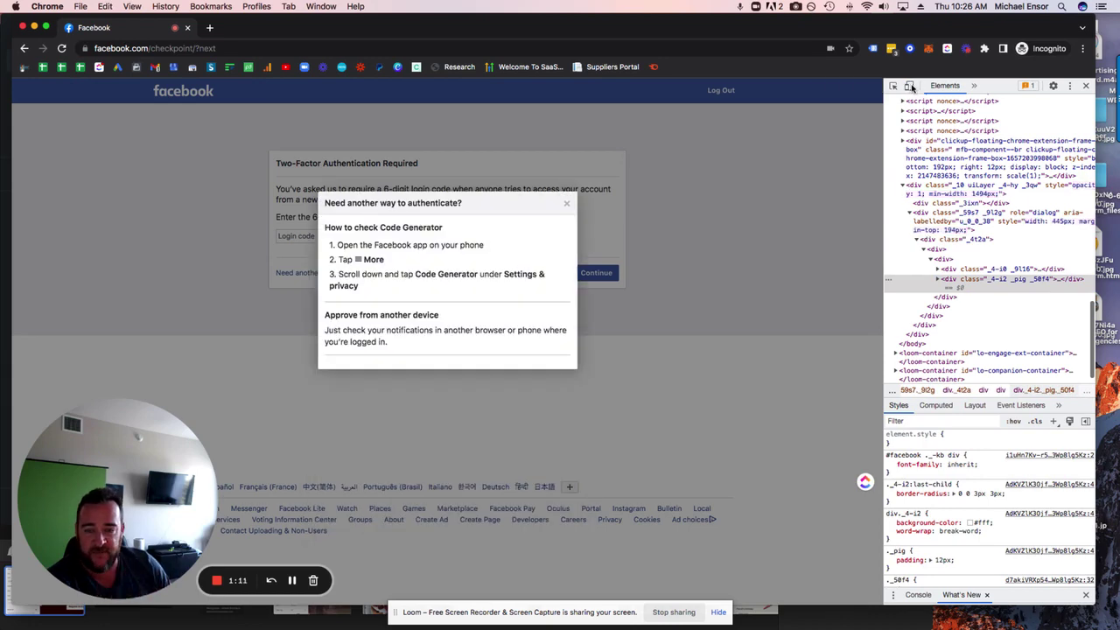
{"action": "left_click", "coordinate": [910, 85]}
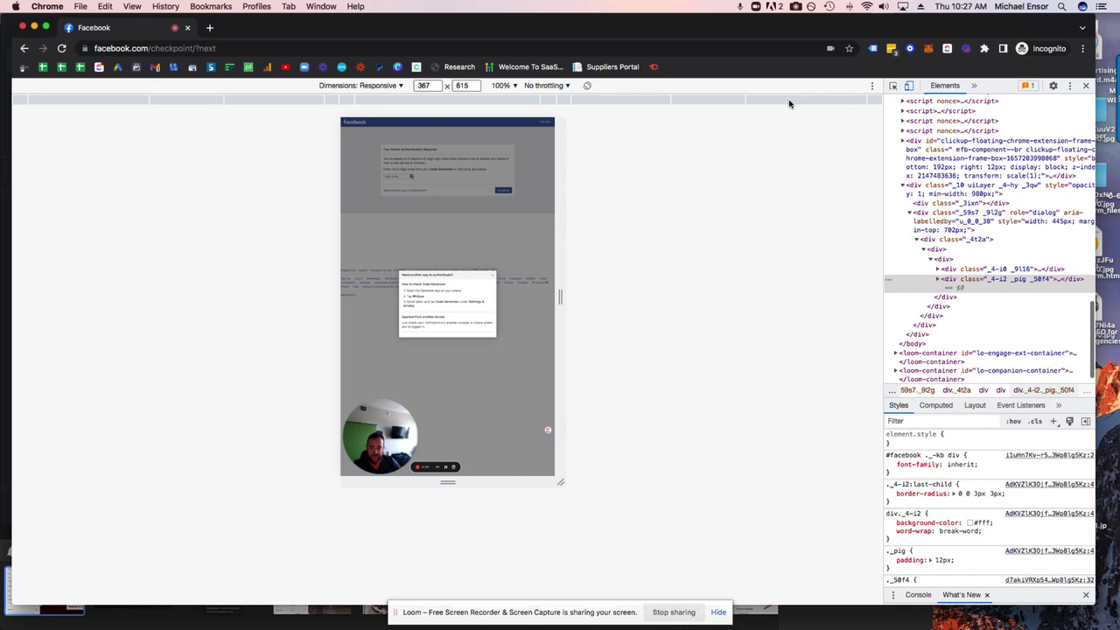
{"action": "left_click", "coordinate": [512, 86]}
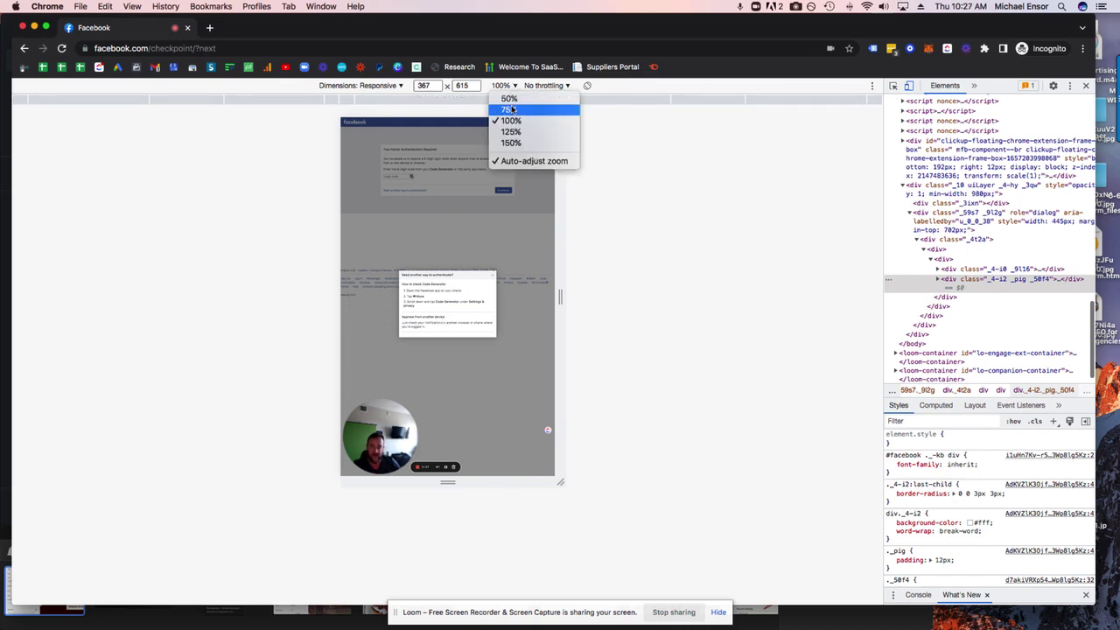
{"action": "left_click", "coordinate": [511, 143]}
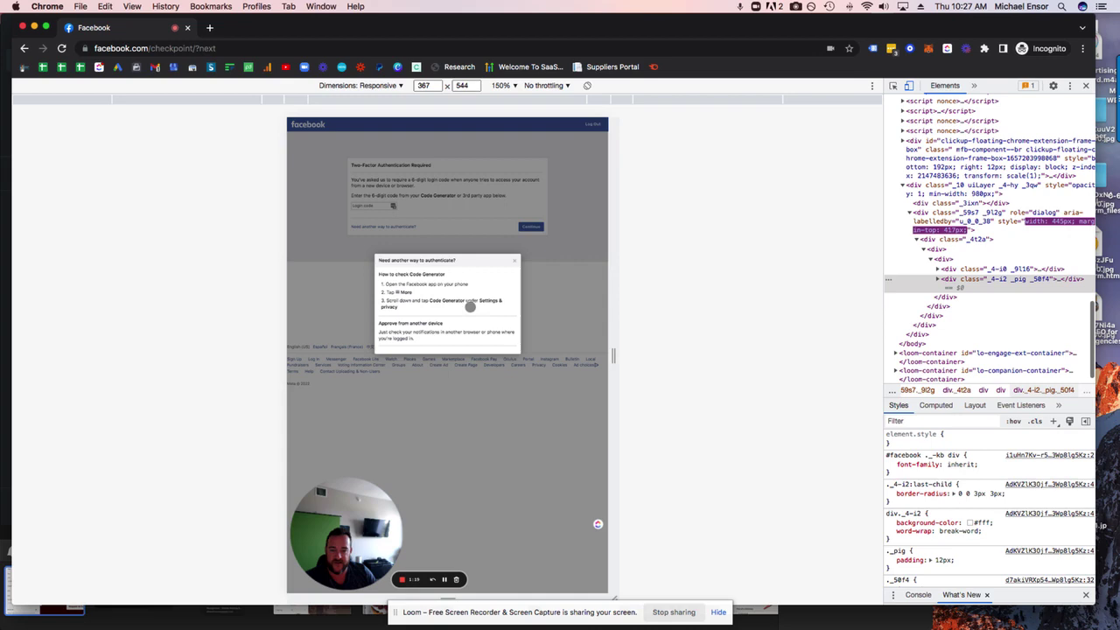
{"action": "left_click", "coordinate": [909, 86]}
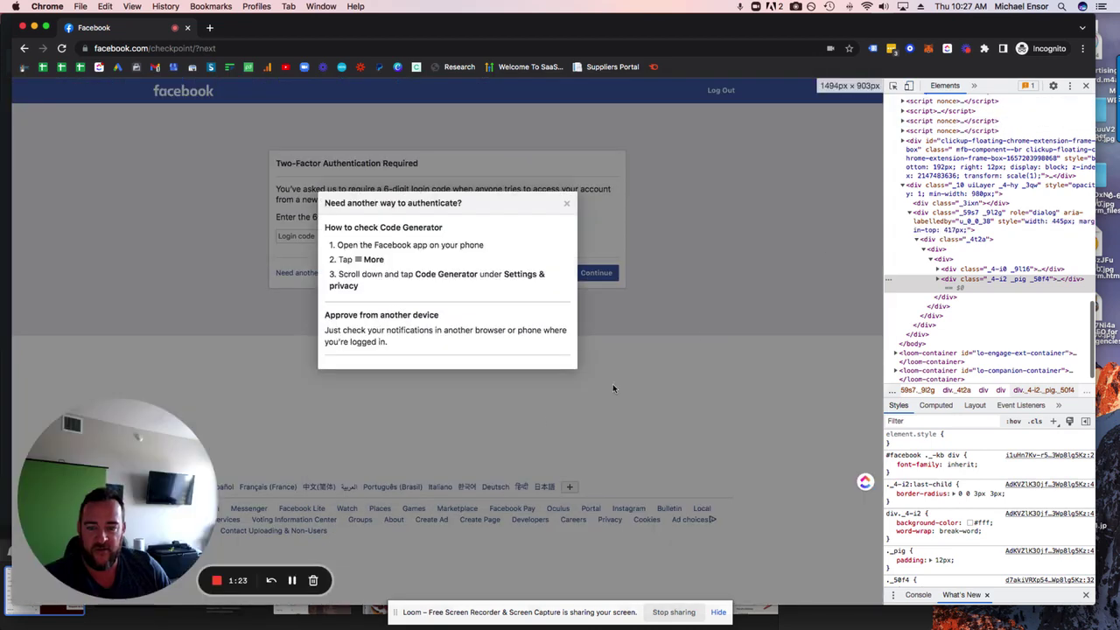
Inspect the dialog and expand div._4-i2, its ul.uiList and the third li.
{"action": "right_click", "coordinate": [429, 367]}
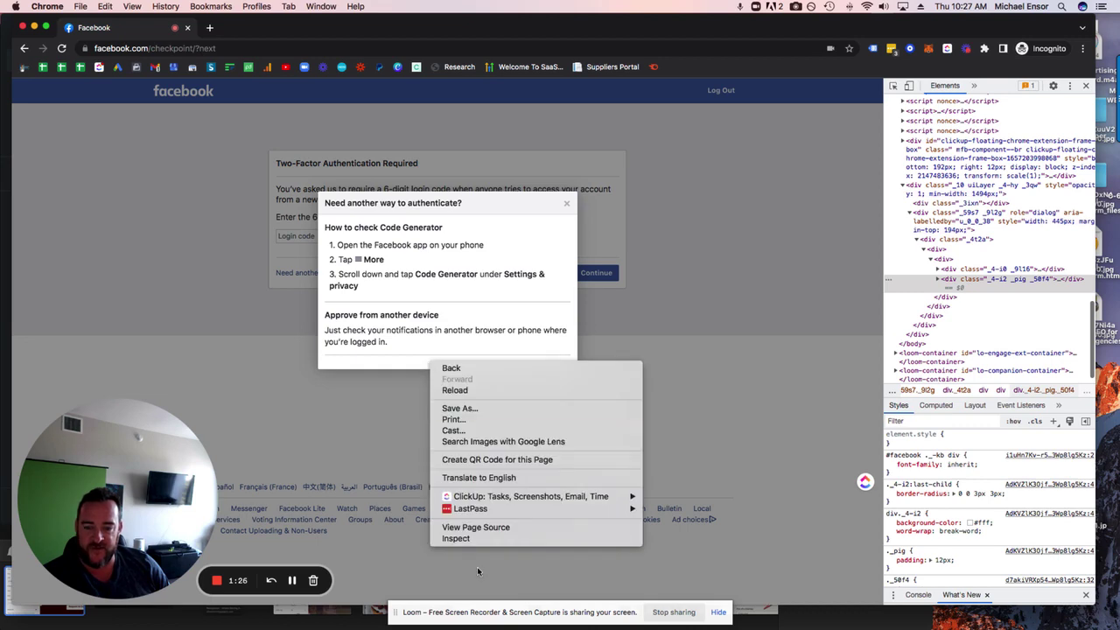
{"action": "left_click", "coordinate": [455, 538]}
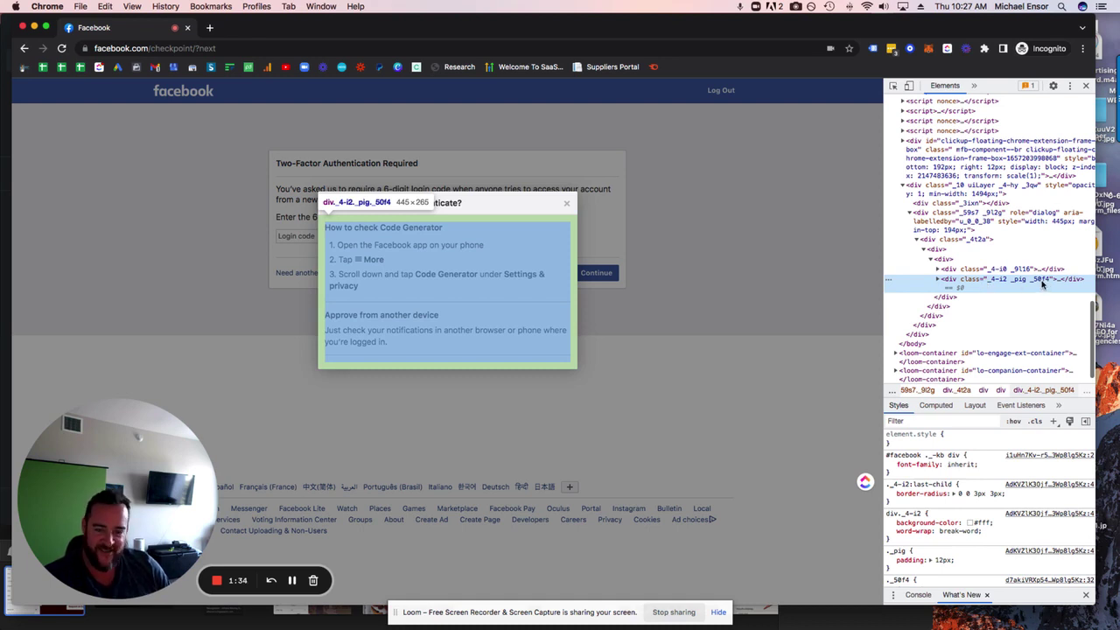
{"action": "left_click", "coordinate": [938, 280]}
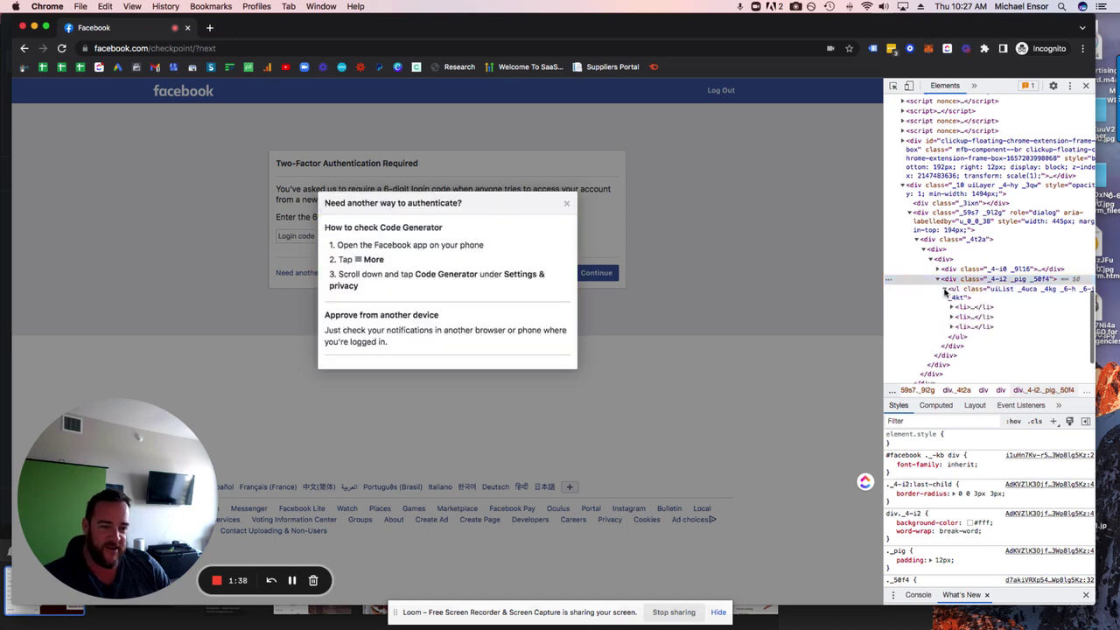
{"action": "left_click", "coordinate": [944, 289]}
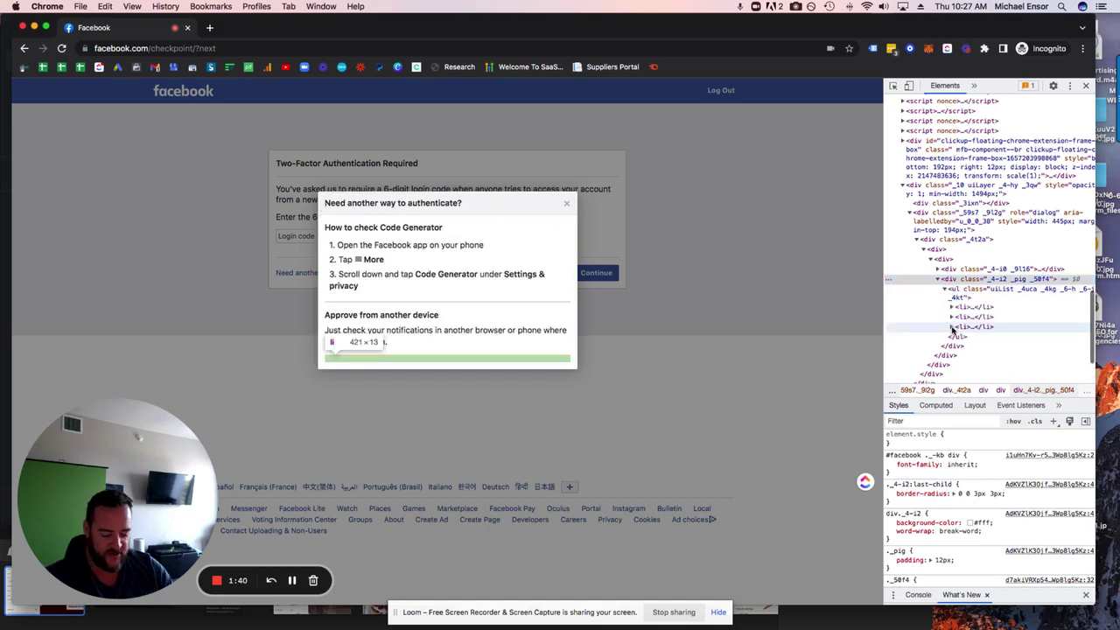
{"action": "key", "text": "super+equal"}
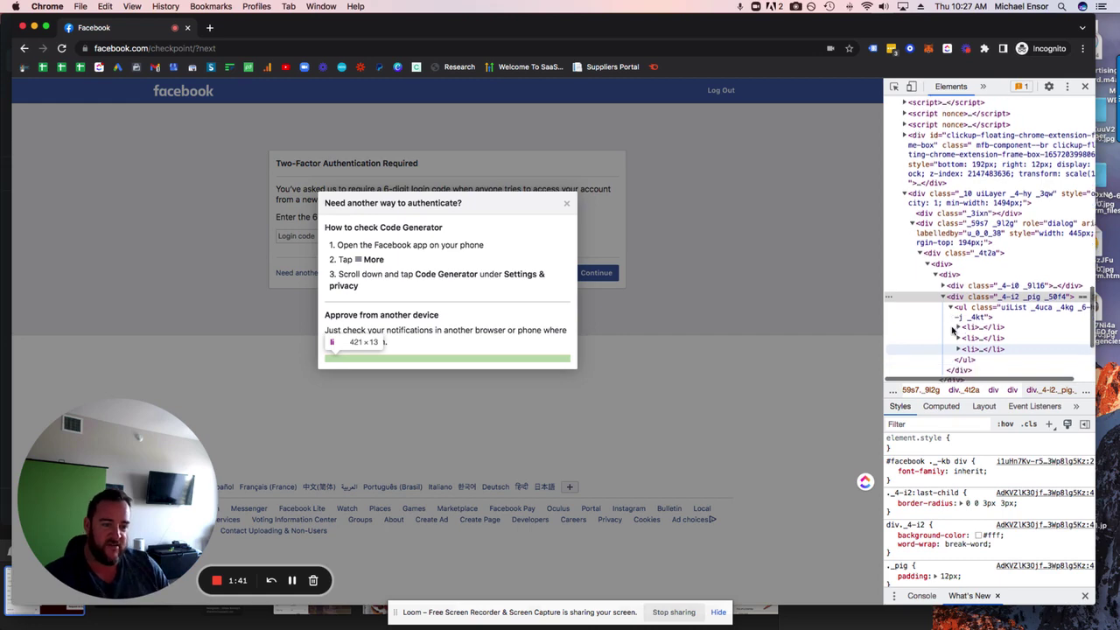
{"action": "scroll", "coordinate": [953, 329], "scroll_direction": "down", "scroll_amount": 1}
{"action": "left_click", "coordinate": [958, 315]}
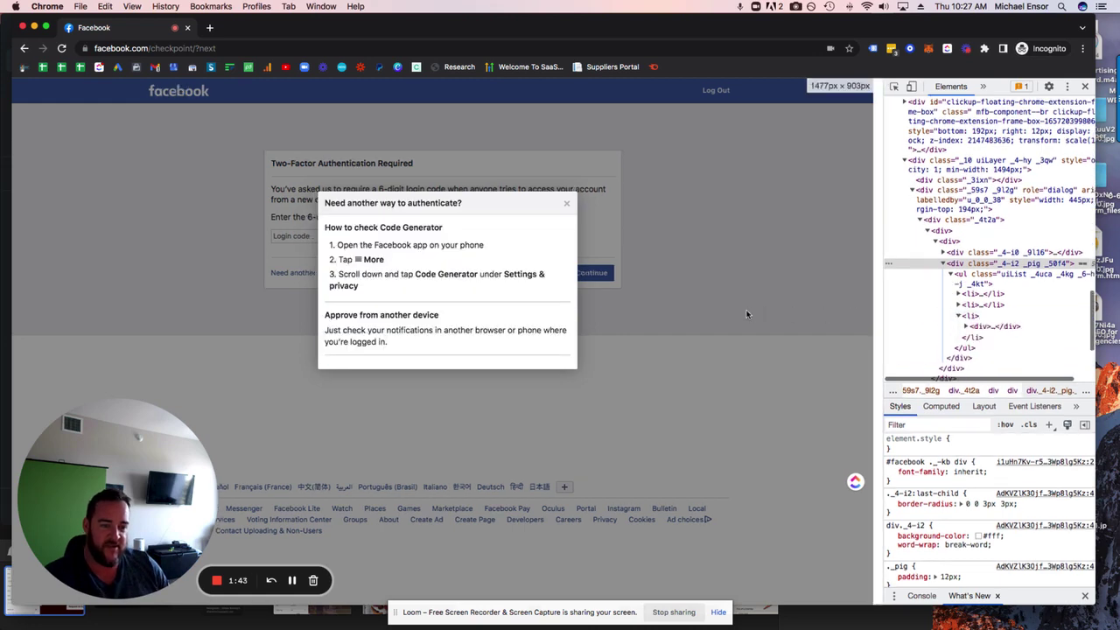
Widen the DevTools panel, select the third li and expand its inner div.
{"action": "left_click_drag", "start_coordinate": [886, 308], "coordinate": [725, 308]}
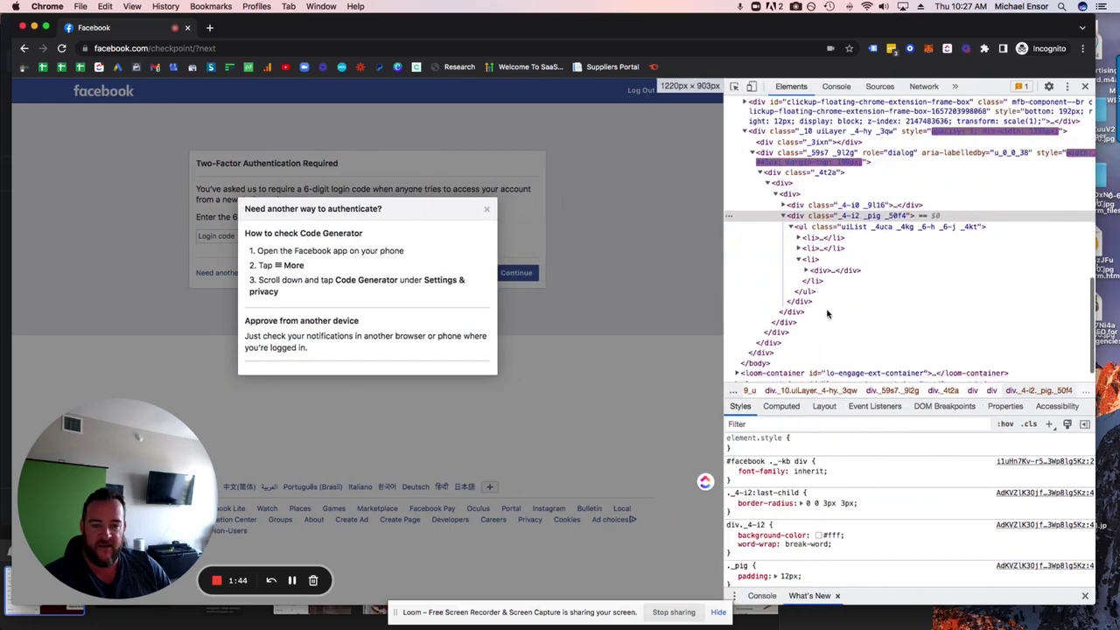
{"action": "left_click", "coordinate": [823, 260]}
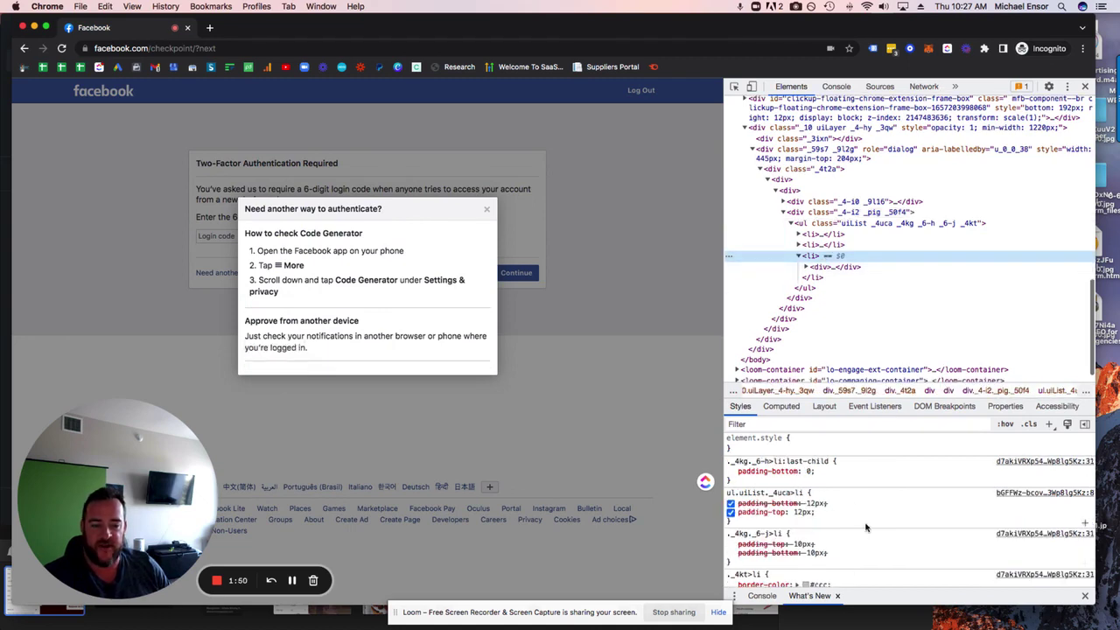
{"action": "scroll", "coordinate": [864, 525], "scroll_direction": "down", "scroll_amount": 3}
{"action": "scroll", "coordinate": [865, 525], "scroll_direction": "down", "scroll_amount": 3}
{"action": "scroll", "coordinate": [865, 526], "scroll_direction": "down", "scroll_amount": 3}
{"action": "scroll", "coordinate": [866, 526], "scroll_direction": "up", "scroll_amount": 3}
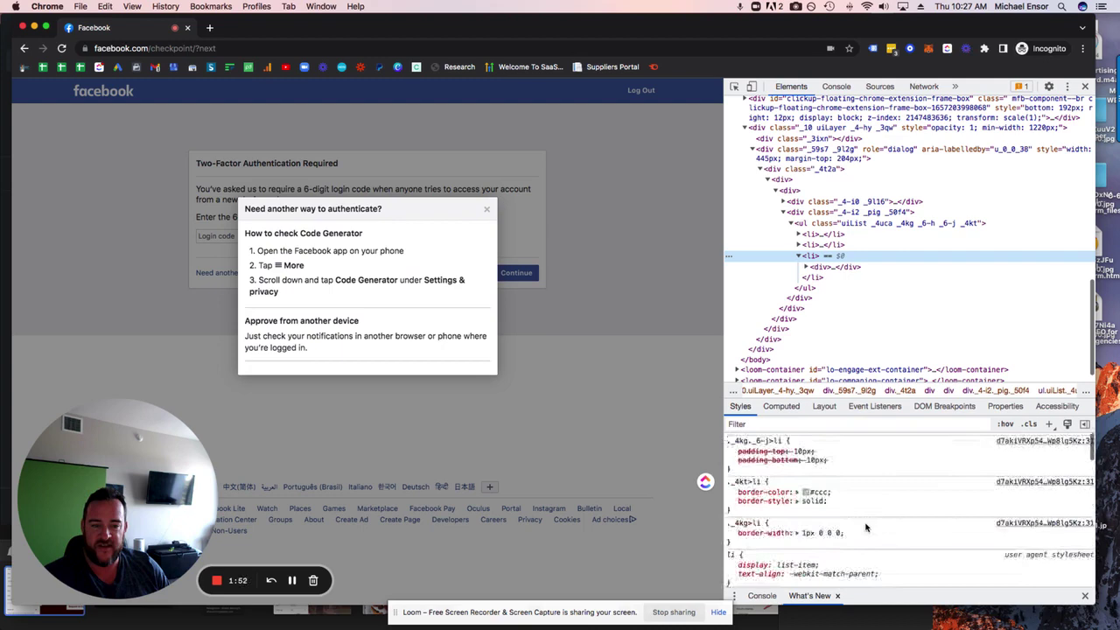
{"action": "scroll", "coordinate": [864, 528], "scroll_direction": "up", "scroll_amount": 3}
{"action": "left_click", "coordinate": [806, 267]}
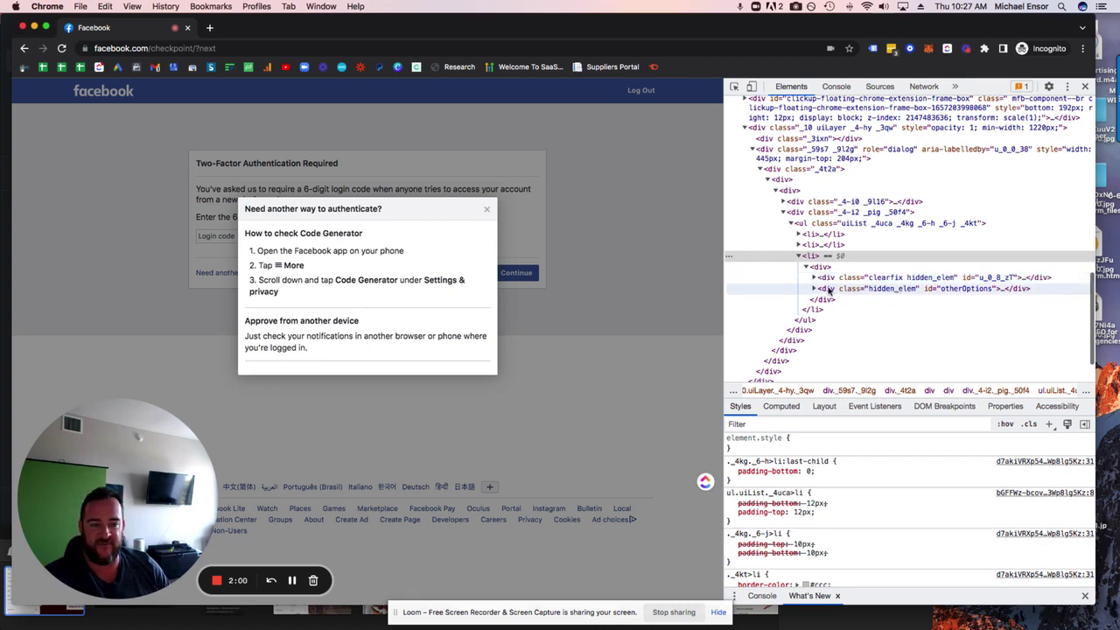
Select div#otherOptions, expand its clearfix links, and uncheck display:none!important on .hidden_elem.
{"action": "left_click", "coordinate": [955, 292]}
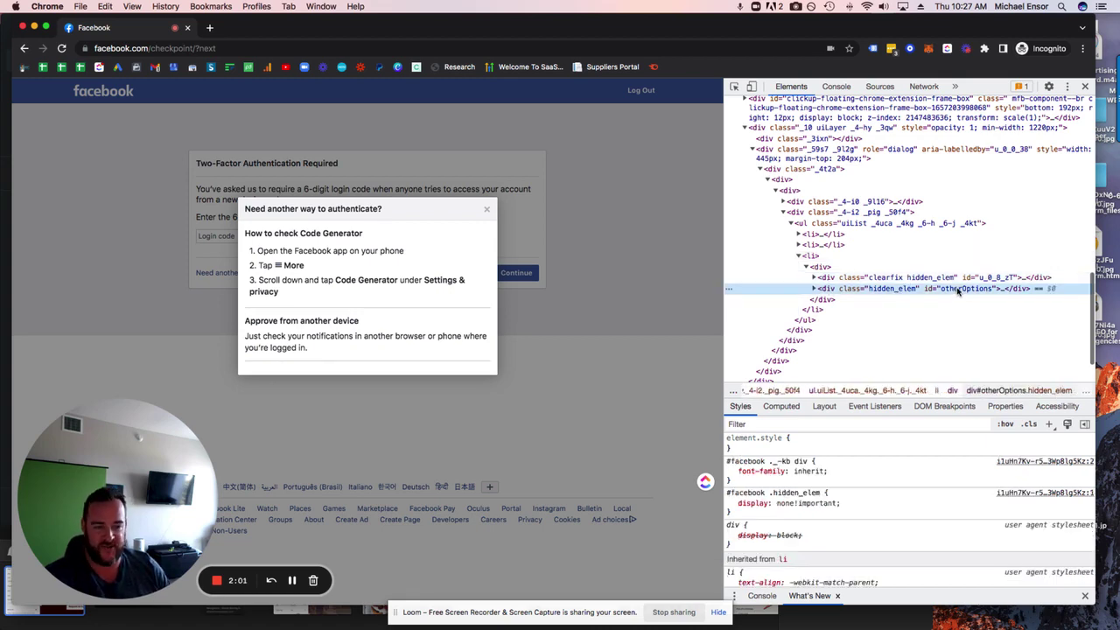
{"action": "double_click", "coordinate": [962, 289]}
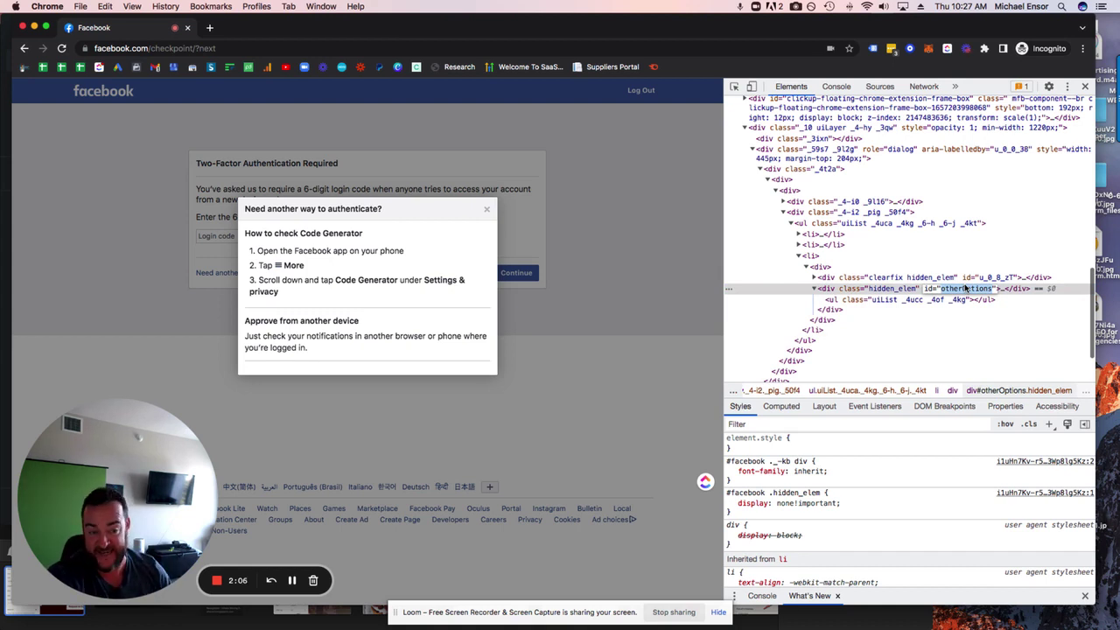
{"action": "left_click", "coordinate": [814, 277]}
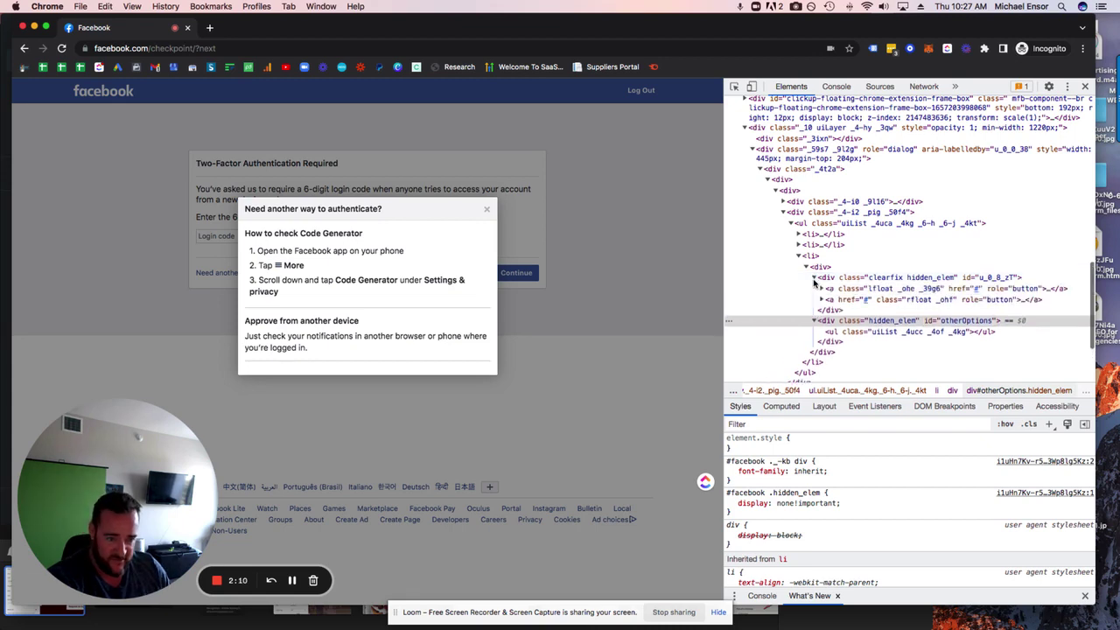
{"action": "left_click", "coordinate": [821, 299]}
{"action": "scroll", "coordinate": [862, 303], "scroll_direction": "down", "scroll_amount": 2}
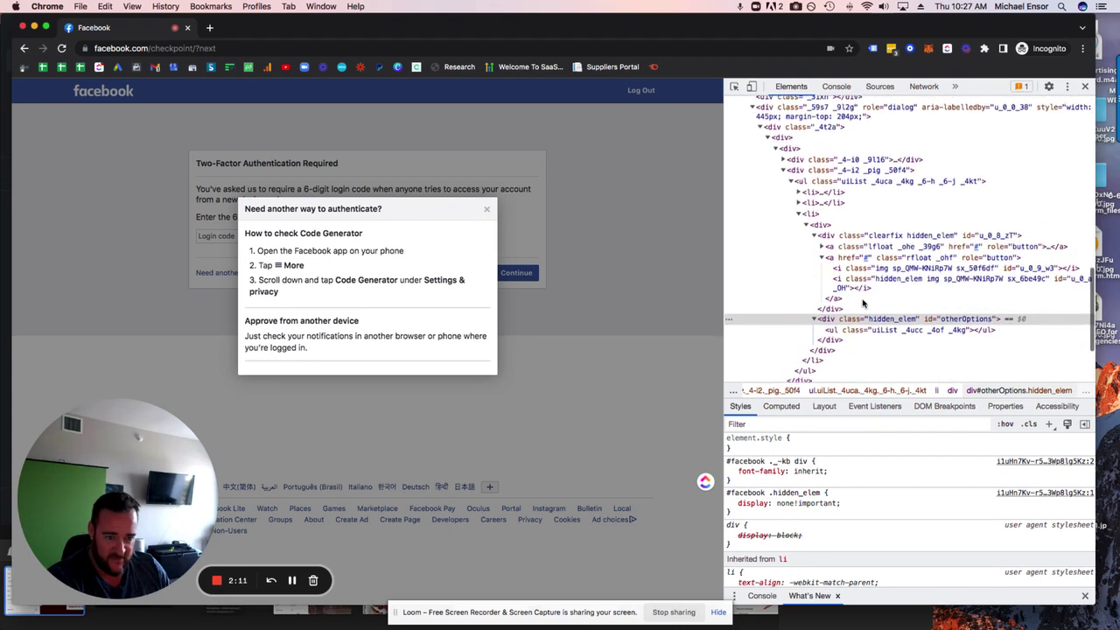
{"action": "scroll", "coordinate": [862, 302], "scroll_direction": "down", "scroll_amount": 1}
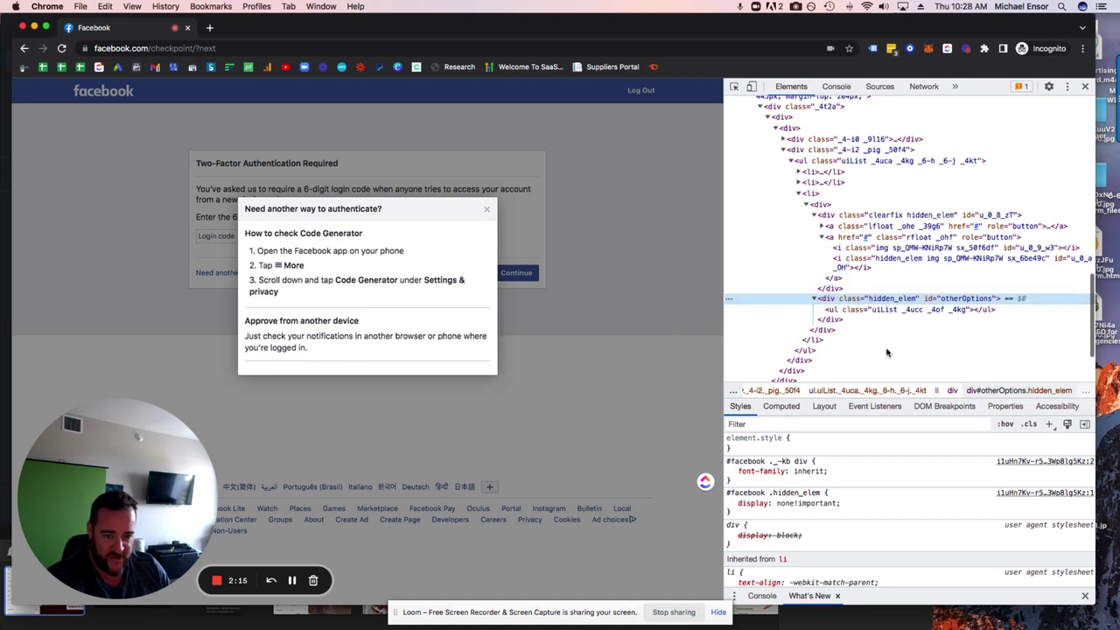
{"action": "mouse_move", "coordinate": [783, 498]}
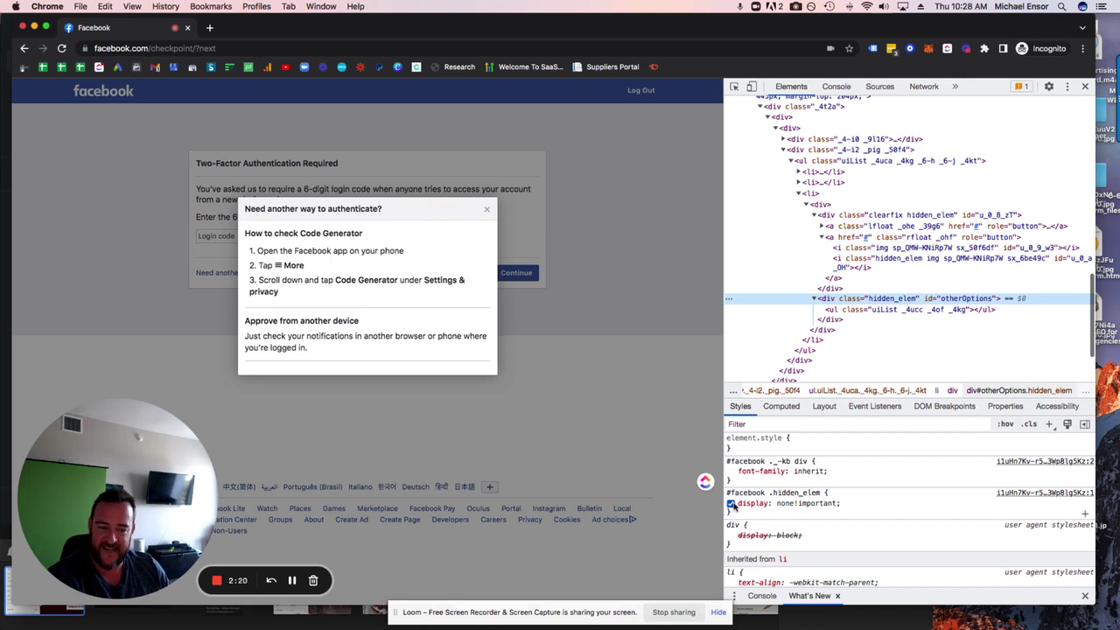
{"action": "left_click", "coordinate": [730, 503]}
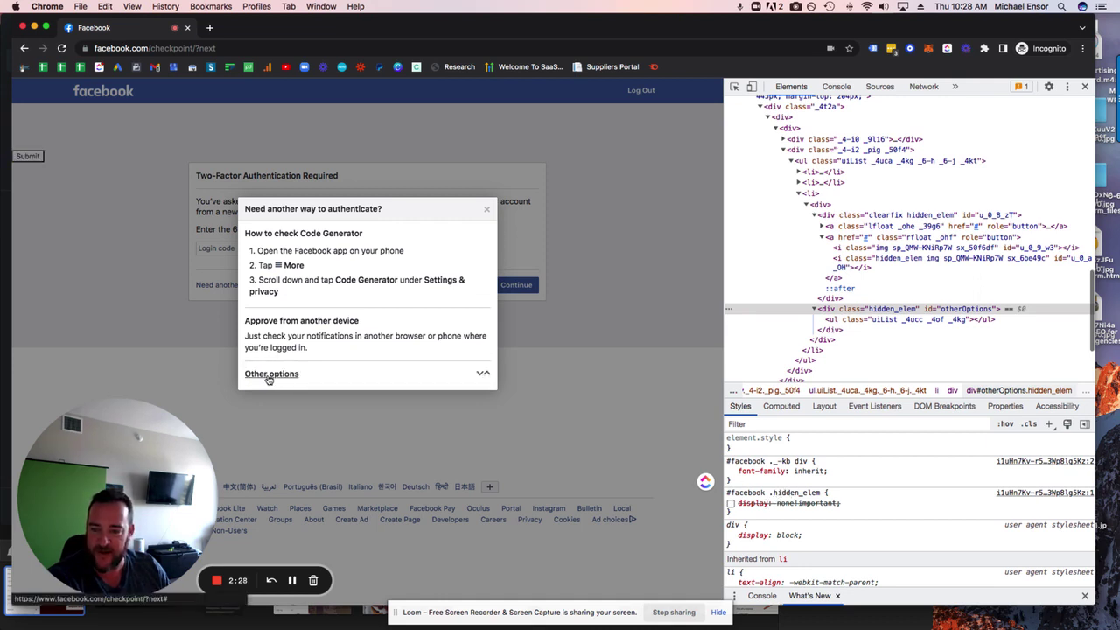
Select the empty list inside otherOptions, review its styles down to body, and enlarge DevTools text.
{"action": "left_click", "coordinate": [269, 375]}
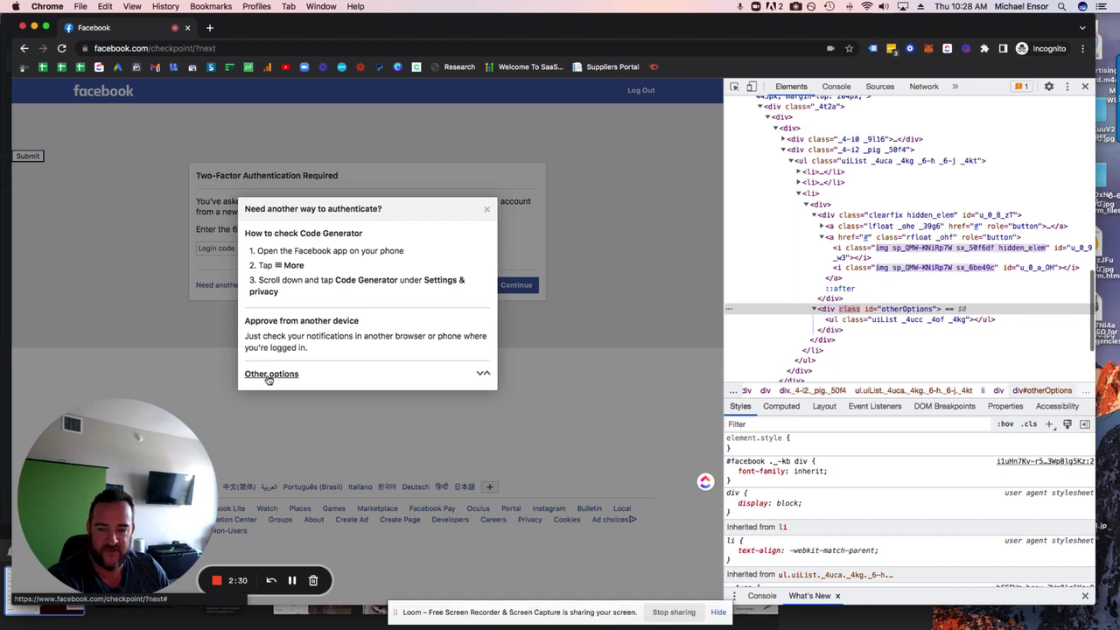
{"action": "left_click", "coordinate": [901, 321]}
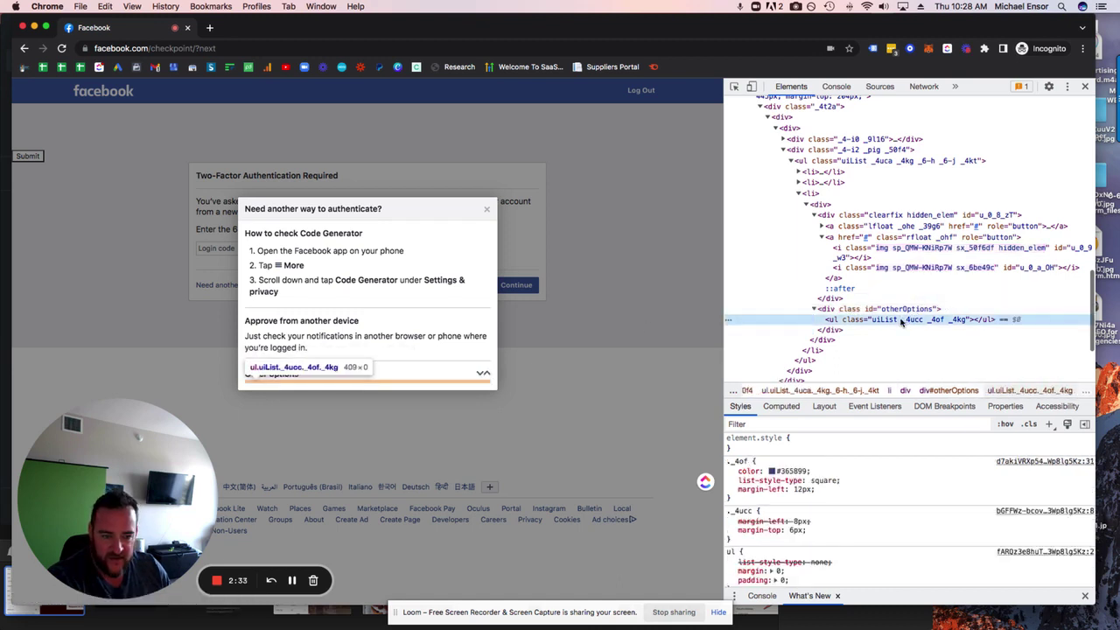
{"action": "scroll", "coordinate": [888, 494], "scroll_direction": "down", "scroll_amount": 2}
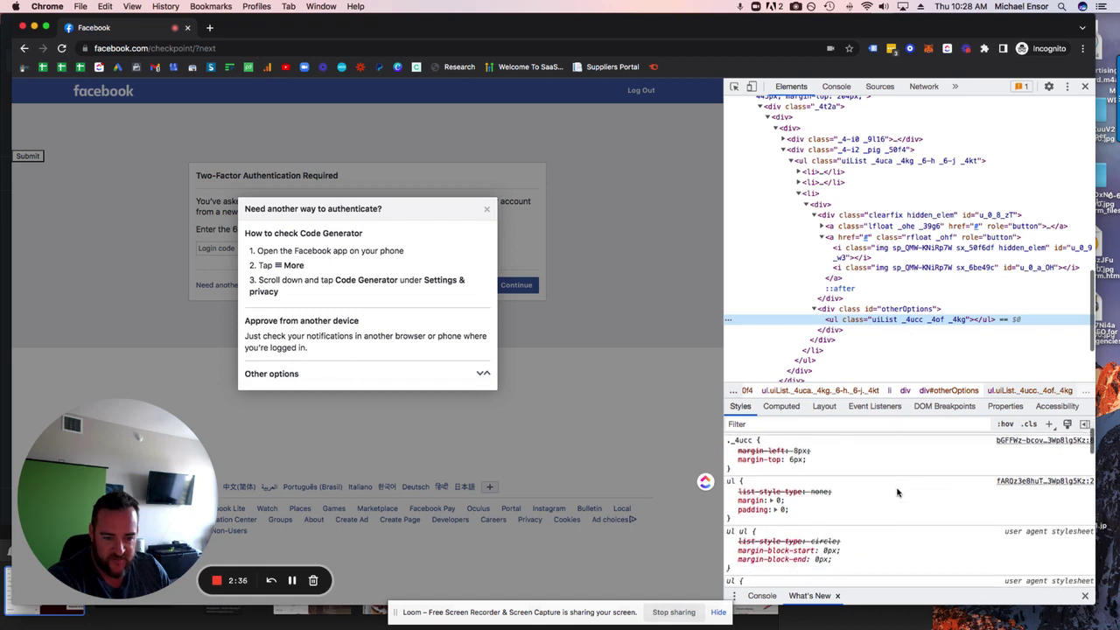
{"action": "scroll", "coordinate": [892, 494], "scroll_direction": "down", "scroll_amount": 2}
{"action": "scroll", "coordinate": [894, 493], "scroll_direction": "down", "scroll_amount": 2}
{"action": "scroll", "coordinate": [897, 493], "scroll_direction": "down", "scroll_amount": 3}
{"action": "scroll", "coordinate": [896, 493], "scroll_direction": "down", "scroll_amount": 2}
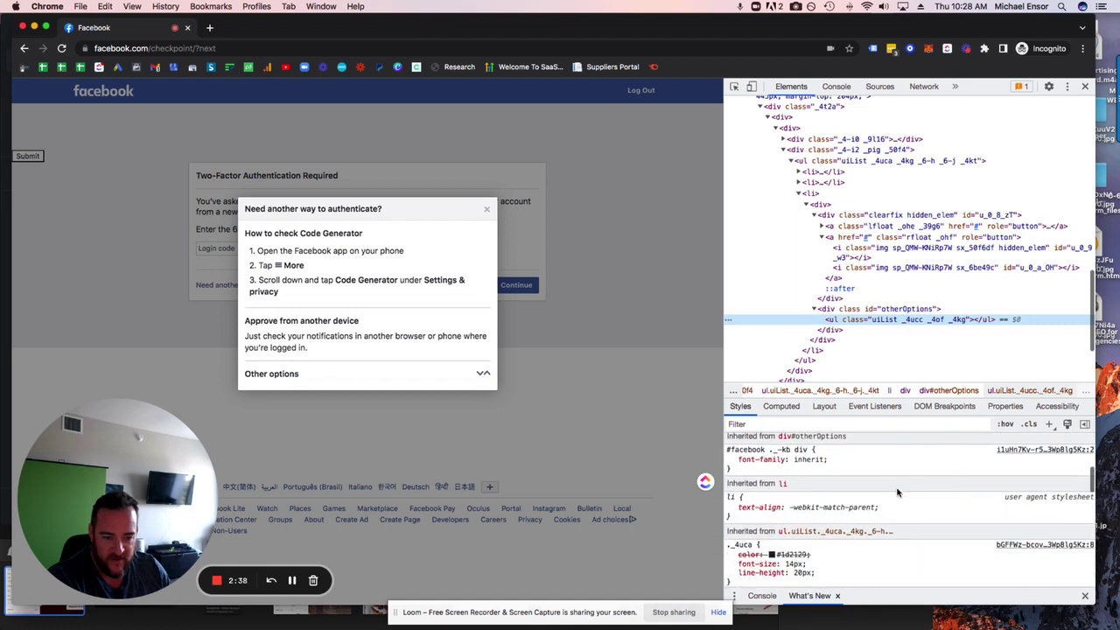
{"action": "scroll", "coordinate": [897, 493], "scroll_direction": "down", "scroll_amount": 2}
{"action": "scroll", "coordinate": [897, 493], "scroll_direction": "down", "scroll_amount": 2}
{"action": "scroll", "coordinate": [897, 493], "scroll_direction": "down", "scroll_amount": 2}
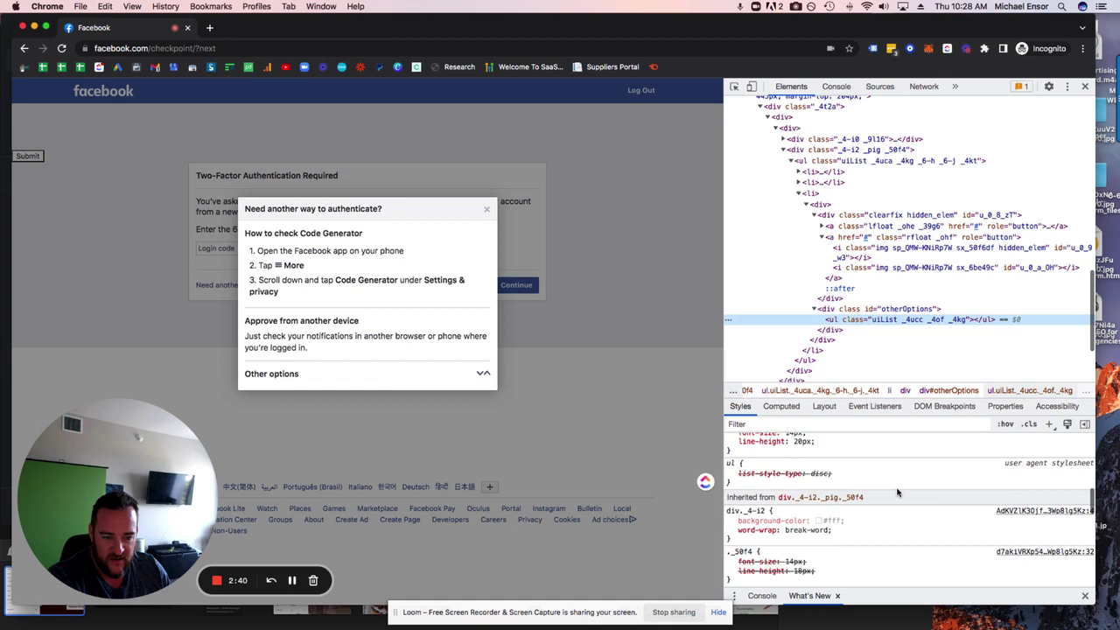
{"action": "scroll", "coordinate": [897, 493], "scroll_direction": "down", "scroll_amount": 2}
{"action": "mouse_move", "coordinate": [897, 516]}
{"action": "scroll", "coordinate": [897, 493], "scroll_direction": "down", "scroll_amount": 2}
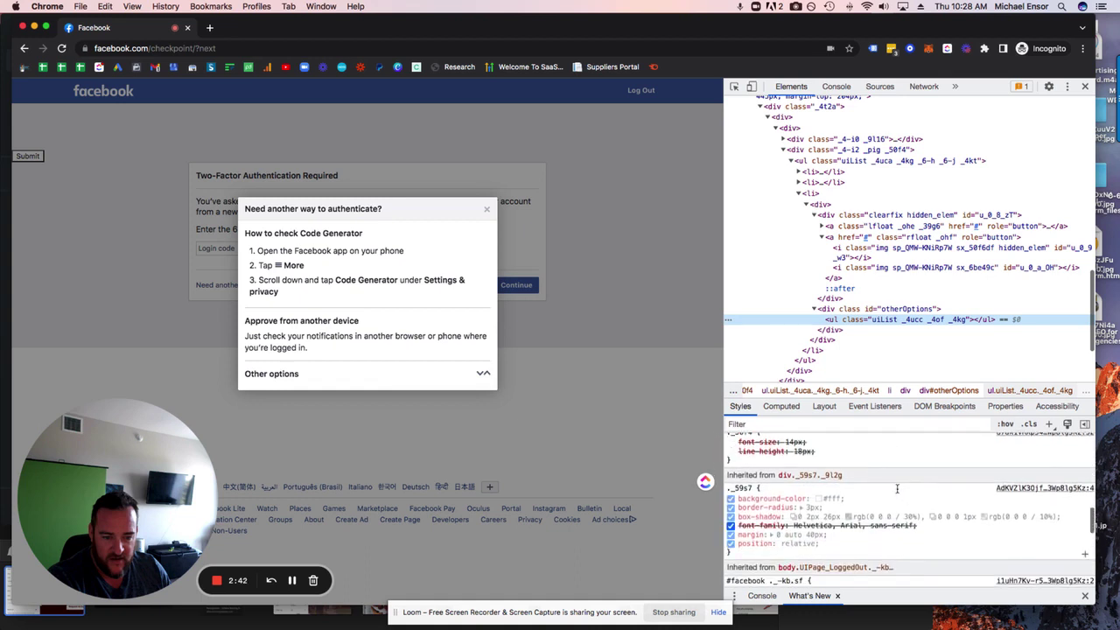
{"action": "scroll", "coordinate": [896, 492], "scroll_direction": "down", "scroll_amount": 2}
{"action": "scroll", "coordinate": [896, 492], "scroll_direction": "down", "scroll_amount": 2}
{"action": "scroll", "coordinate": [896, 492], "scroll_direction": "down", "scroll_amount": 2}
{"action": "scroll", "coordinate": [896, 492], "scroll_direction": "down", "scroll_amount": 3}
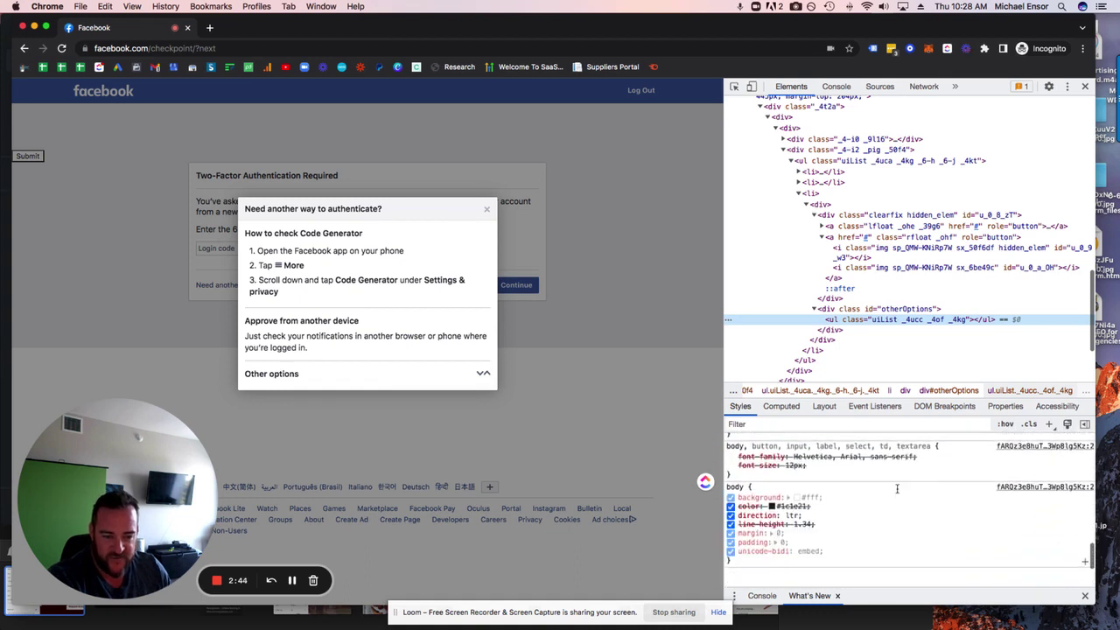
{"action": "scroll", "coordinate": [896, 493], "scroll_direction": "down", "scroll_amount": 3}
{"action": "scroll", "coordinate": [897, 490], "scroll_direction": "down", "scroll_amount": 3}
{"action": "scroll", "coordinate": [896, 481], "scroll_direction": "down", "scroll_amount": 2}
{"action": "scroll", "coordinate": [896, 479], "scroll_direction": "up", "scroll_amount": 3}
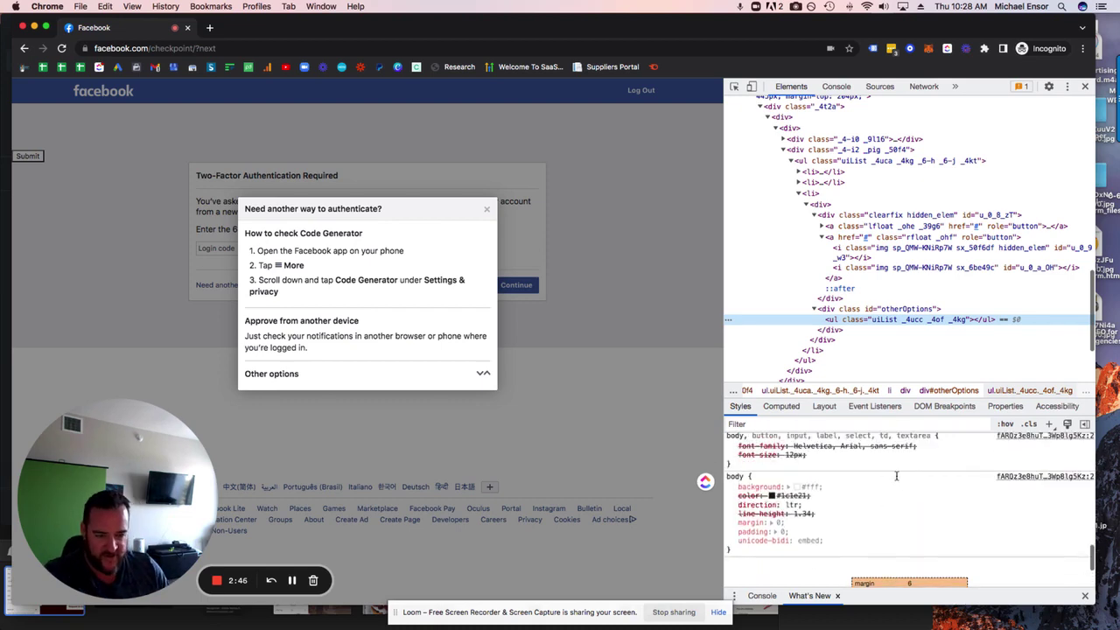
{"action": "key", "text": "super+equal"}
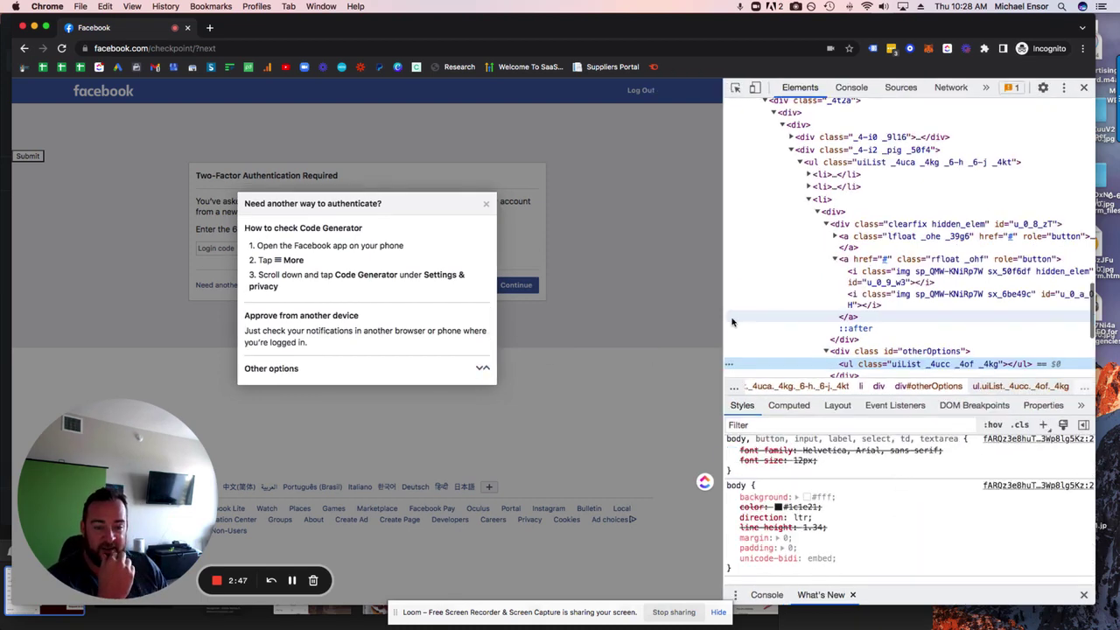
Close the help dialog and drag the DevTools divider left to widen the inspector.
{"action": "left_click", "coordinate": [680, 329]}
{"action": "left_click_drag", "start_coordinate": [681, 329], "coordinate": [637, 329]}
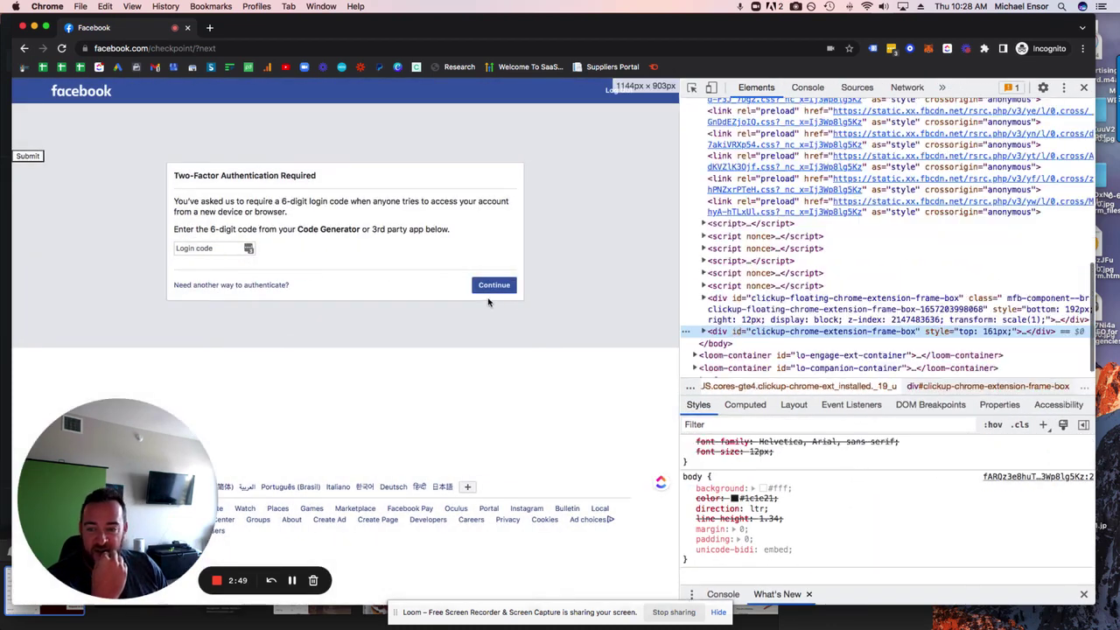
{"action": "left_click", "coordinate": [225, 284]}
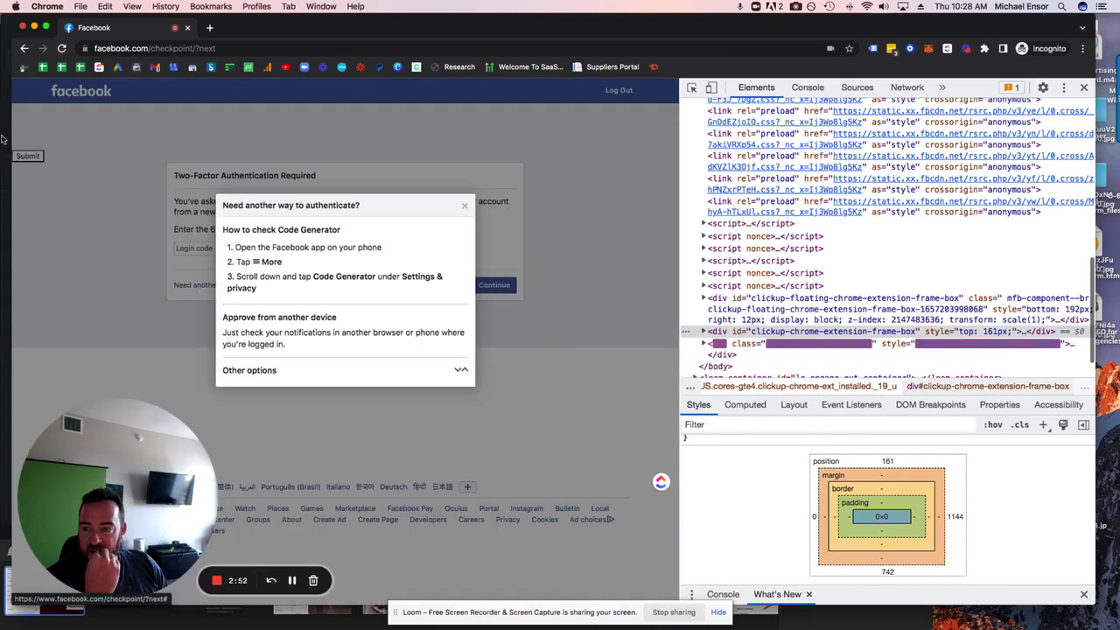
{"action": "left_click", "coordinate": [27, 156]}
{"action": "left_click", "coordinate": [27, 157]}
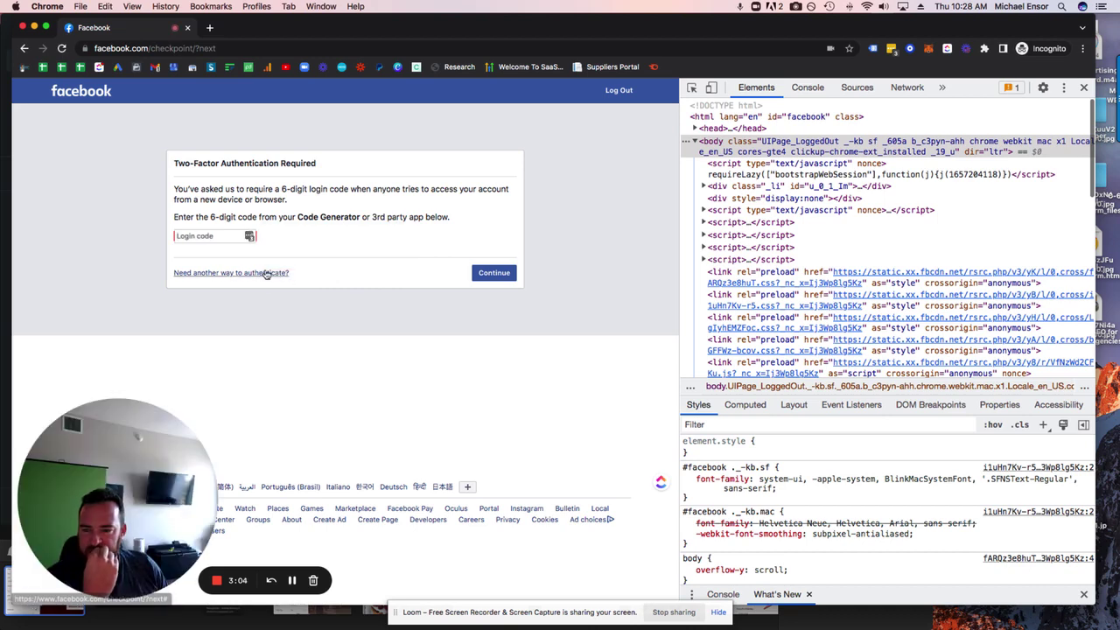
Reopen the authentication options dialog, inspect its last list item, and review its styles down to the box model.
{"action": "left_click", "coordinate": [262, 273]}
{"action": "right_click", "coordinate": [331, 368]}
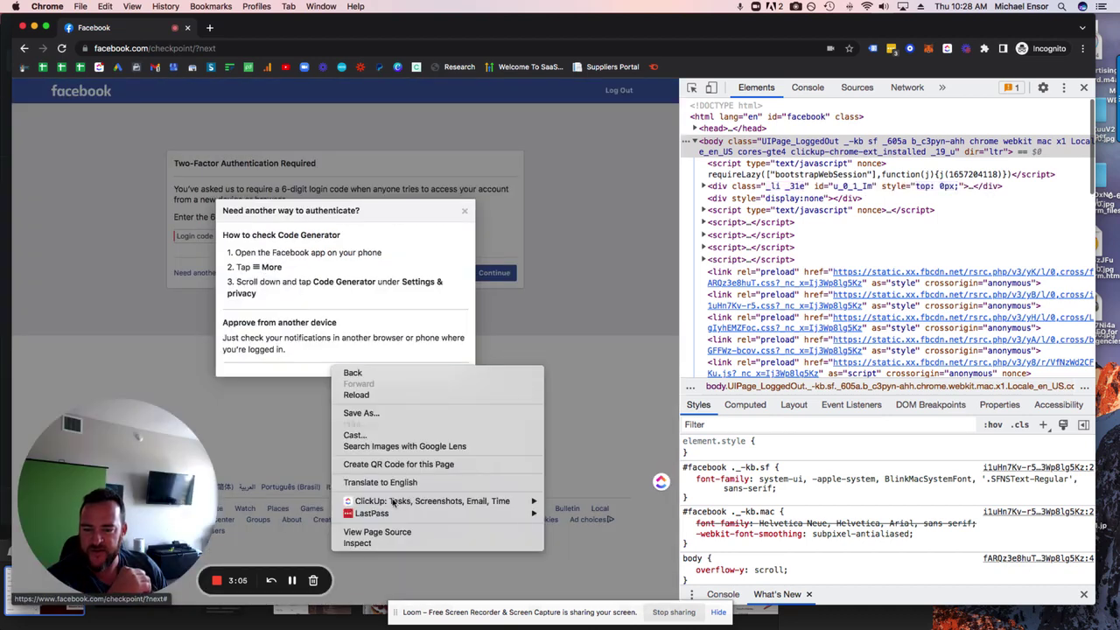
{"action": "left_click", "coordinate": [378, 543]}
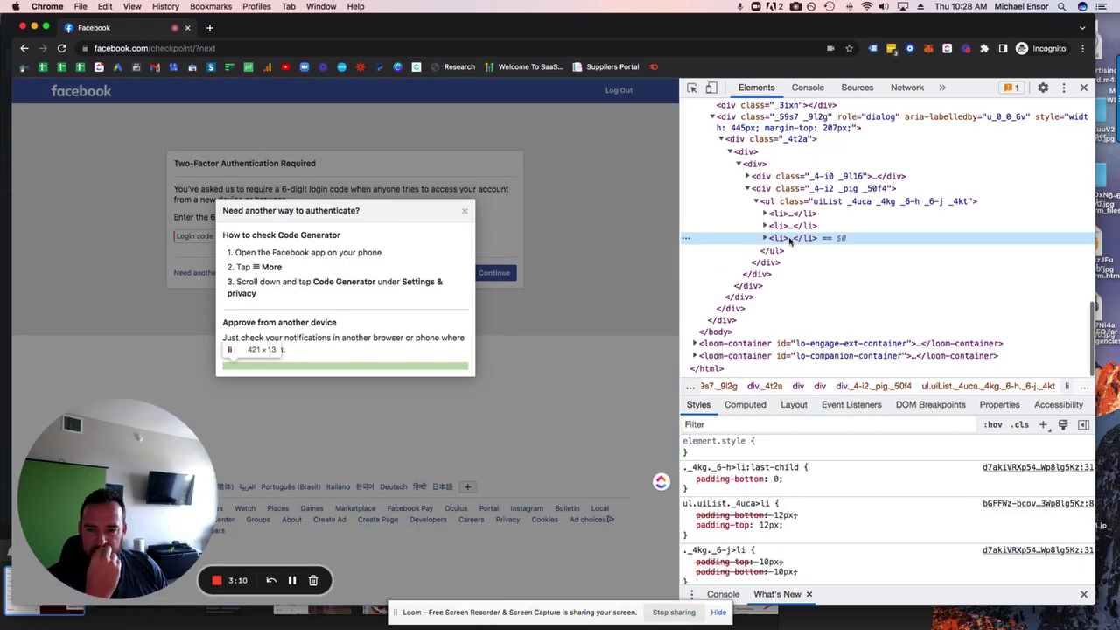
{"action": "scroll", "coordinate": [860, 490], "scroll_direction": "down", "scroll_amount": 2}
{"action": "scroll", "coordinate": [860, 492], "scroll_direction": "down", "scroll_amount": 2}
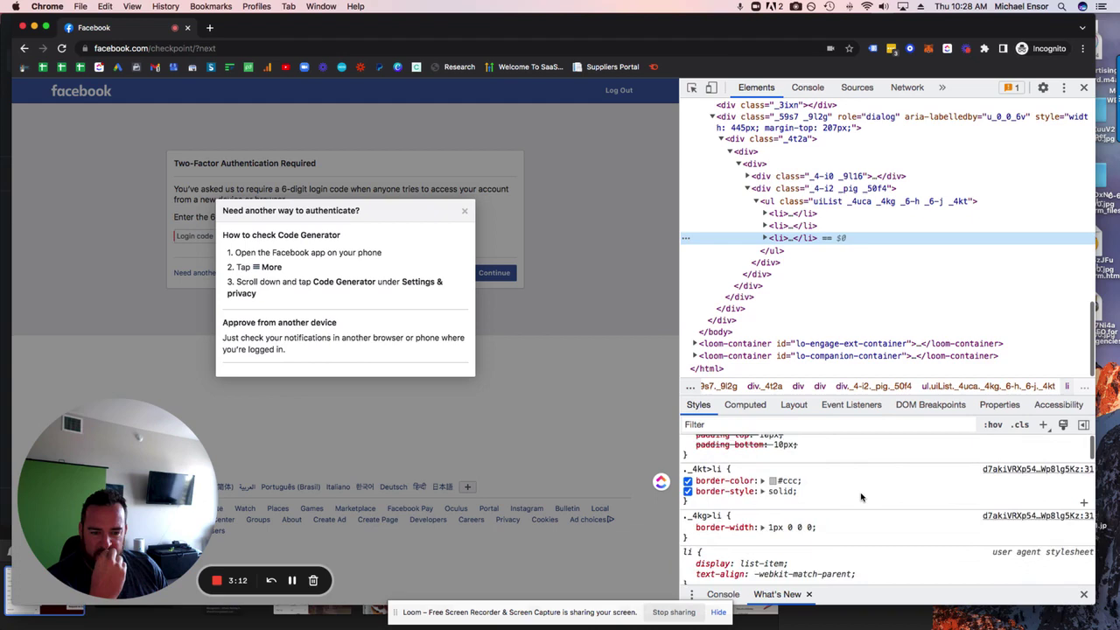
{"action": "scroll", "coordinate": [860, 493], "scroll_direction": "down", "scroll_amount": 2}
{"action": "scroll", "coordinate": [860, 495], "scroll_direction": "down", "scroll_amount": 2}
{"action": "scroll", "coordinate": [860, 496], "scroll_direction": "down", "scroll_amount": 1}
{"action": "scroll", "coordinate": [860, 496], "scroll_direction": "down", "scroll_amount": 2}
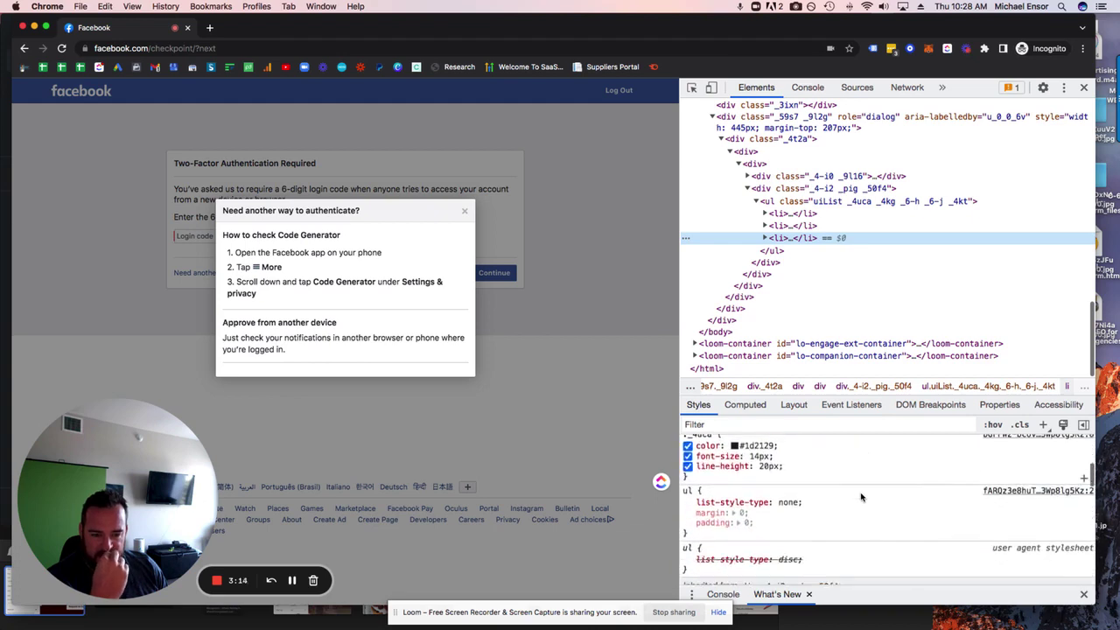
{"action": "scroll", "coordinate": [860, 496], "scroll_direction": "up", "scroll_amount": 1}
{"action": "scroll", "coordinate": [859, 497], "scroll_direction": "up", "scroll_amount": 1}
{"action": "scroll", "coordinate": [860, 497], "scroll_direction": "up", "scroll_amount": 1}
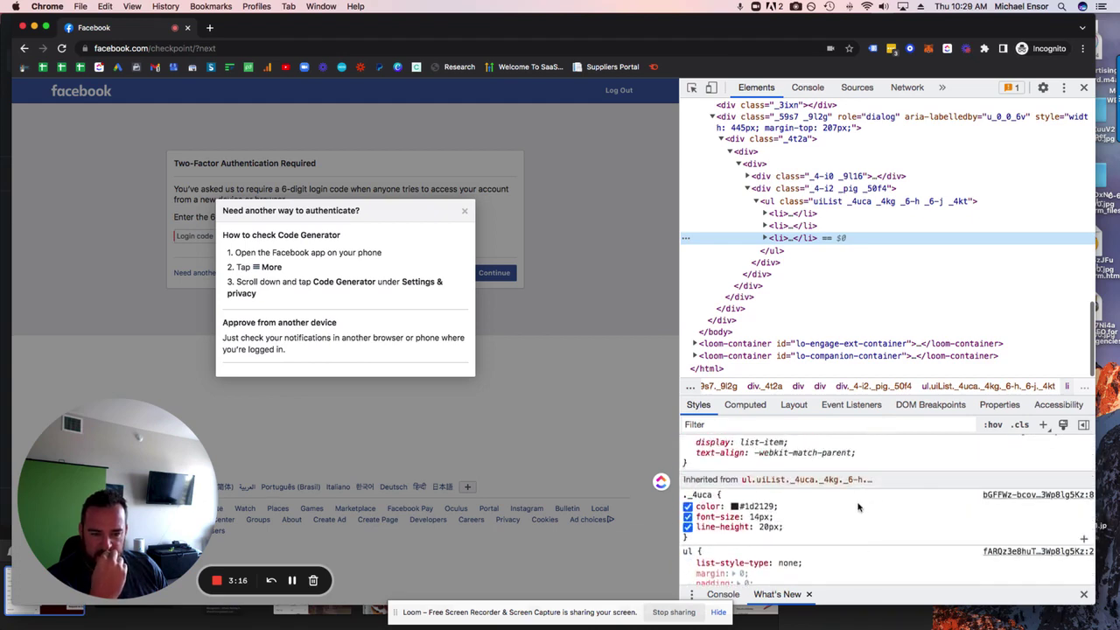
{"action": "scroll", "coordinate": [860, 504], "scroll_direction": "up", "scroll_amount": 1}
{"action": "scroll", "coordinate": [860, 506], "scroll_direction": "down", "scroll_amount": 5}
{"action": "scroll", "coordinate": [860, 505], "scroll_direction": "down", "scroll_amount": 2}
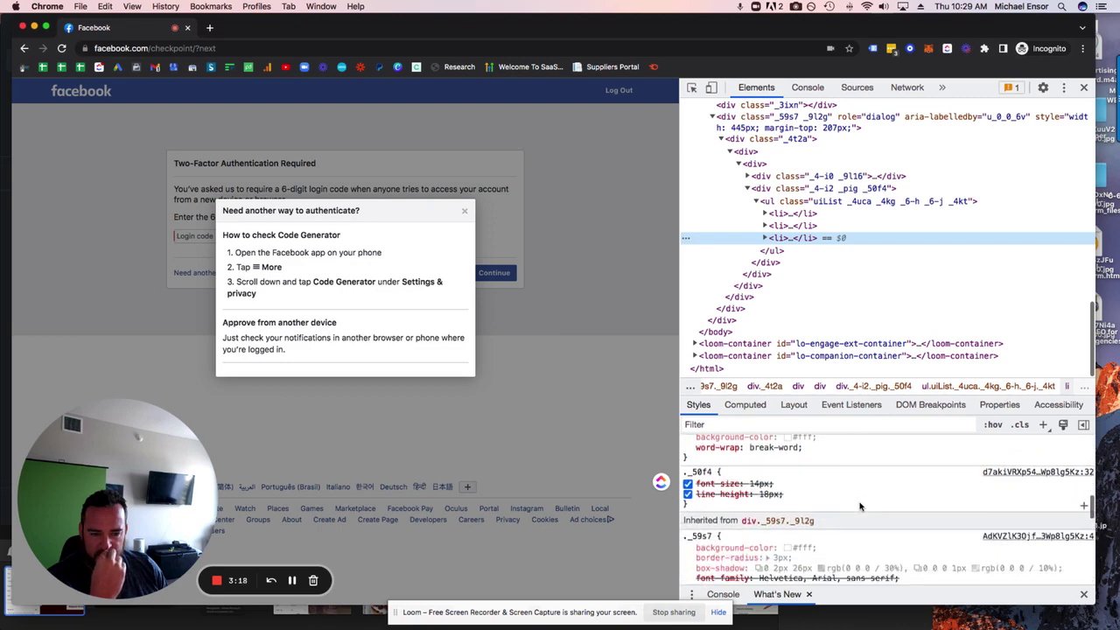
{"action": "scroll", "coordinate": [860, 505], "scroll_direction": "up", "scroll_amount": 1}
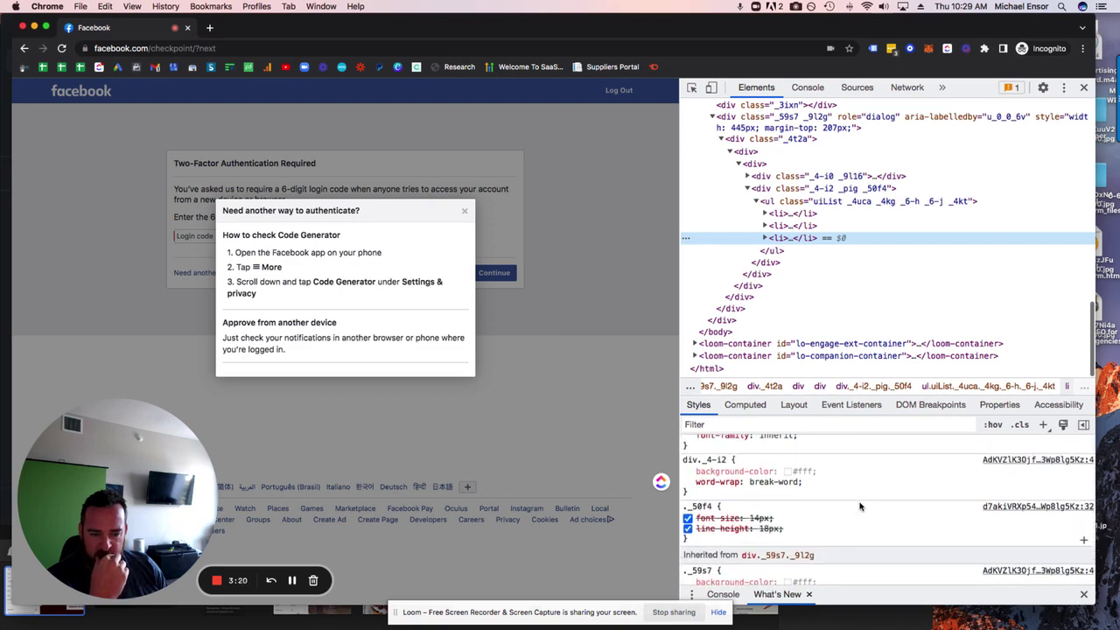
{"action": "scroll", "coordinate": [859, 506], "scroll_direction": "down", "scroll_amount": 2}
{"action": "scroll", "coordinate": [858, 505], "scroll_direction": "down", "scroll_amount": 2}
{"action": "scroll", "coordinate": [859, 504], "scroll_direction": "down", "scroll_amount": 2}
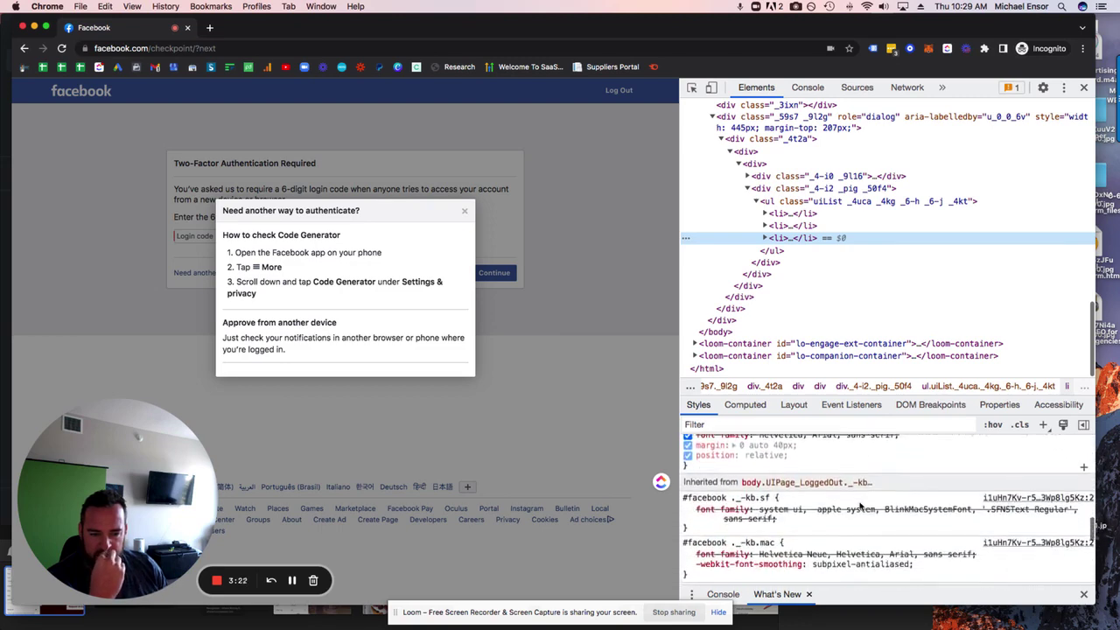
{"action": "scroll", "coordinate": [859, 503], "scroll_direction": "down", "scroll_amount": 2}
{"action": "scroll", "coordinate": [859, 503], "scroll_direction": "down", "scroll_amount": 3}
{"action": "scroll", "coordinate": [858, 503], "scroll_direction": "down", "scroll_amount": 3}
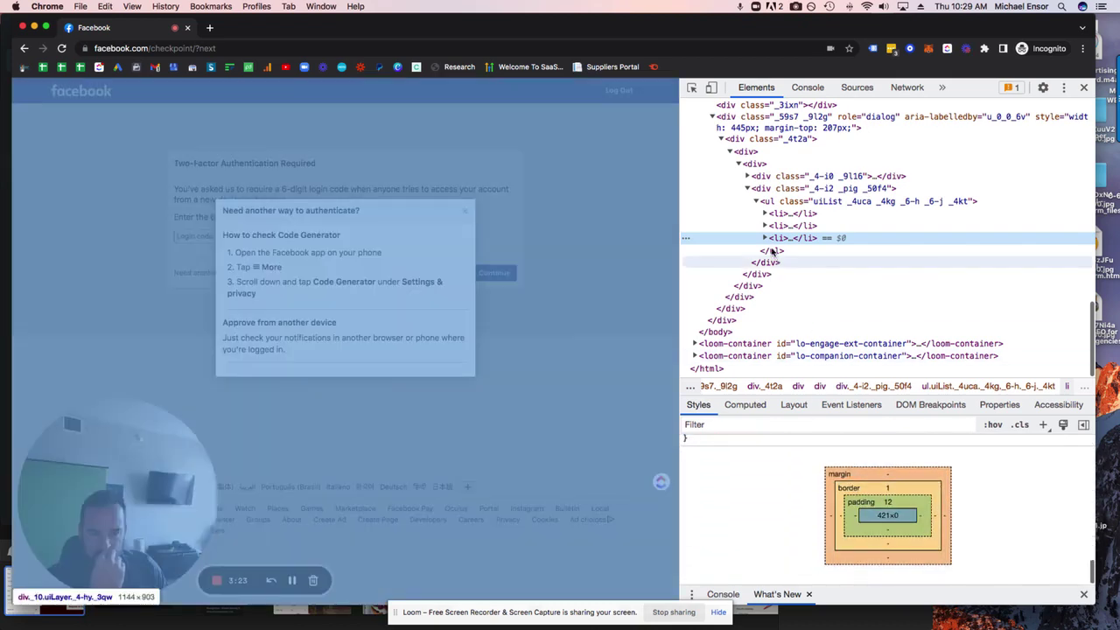
Expand the last list item's div, then dismiss the help dialog by clicking outside it.
{"action": "left_click", "coordinate": [764, 237]}
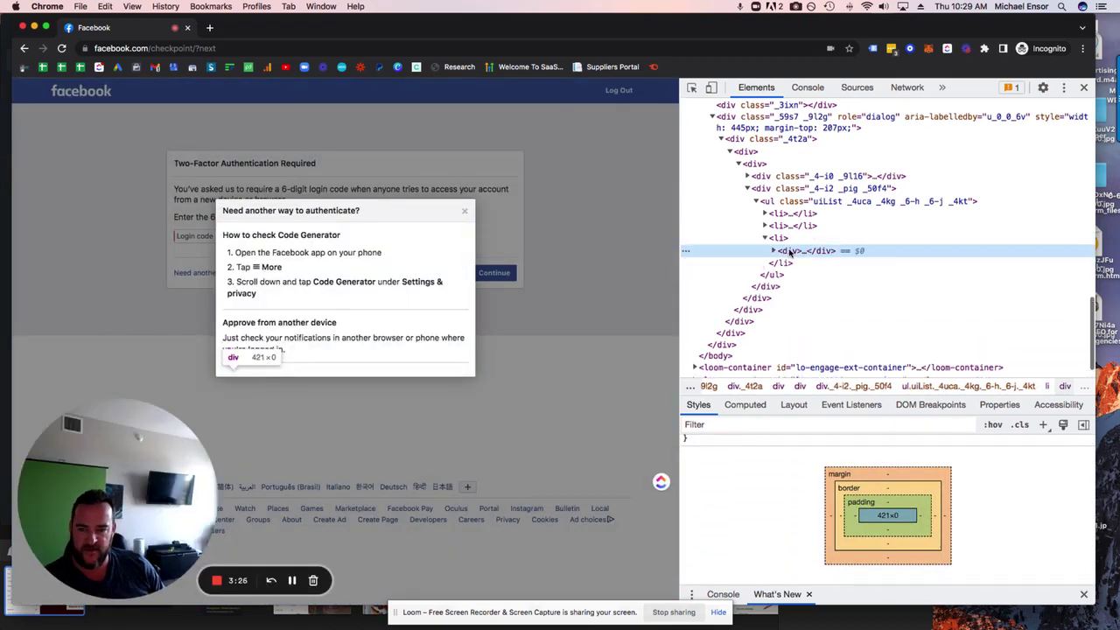
{"action": "scroll", "coordinate": [821, 504], "scroll_direction": "up", "scroll_amount": 5}
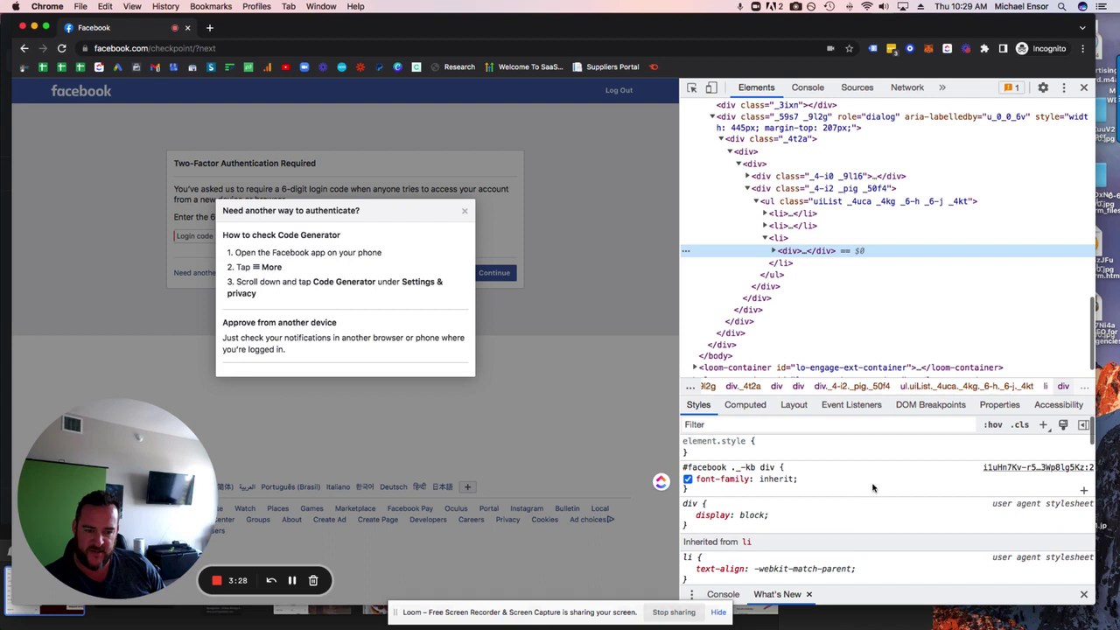
{"action": "scroll", "coordinate": [872, 487], "scroll_direction": "down", "scroll_amount": 1}
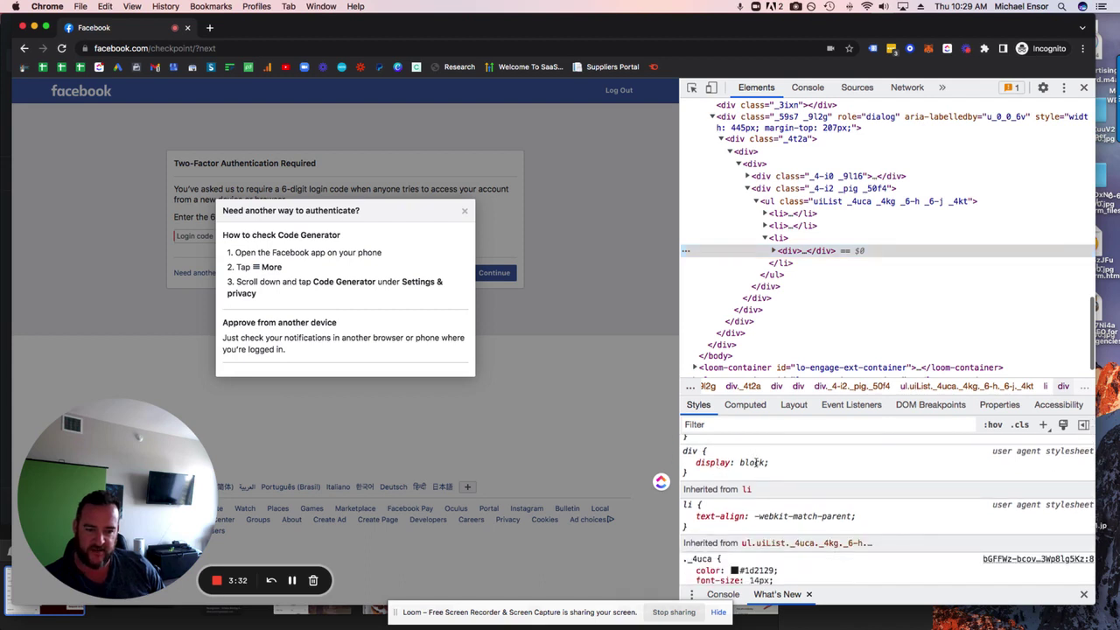
{"action": "left_click", "coordinate": [673, 450]}
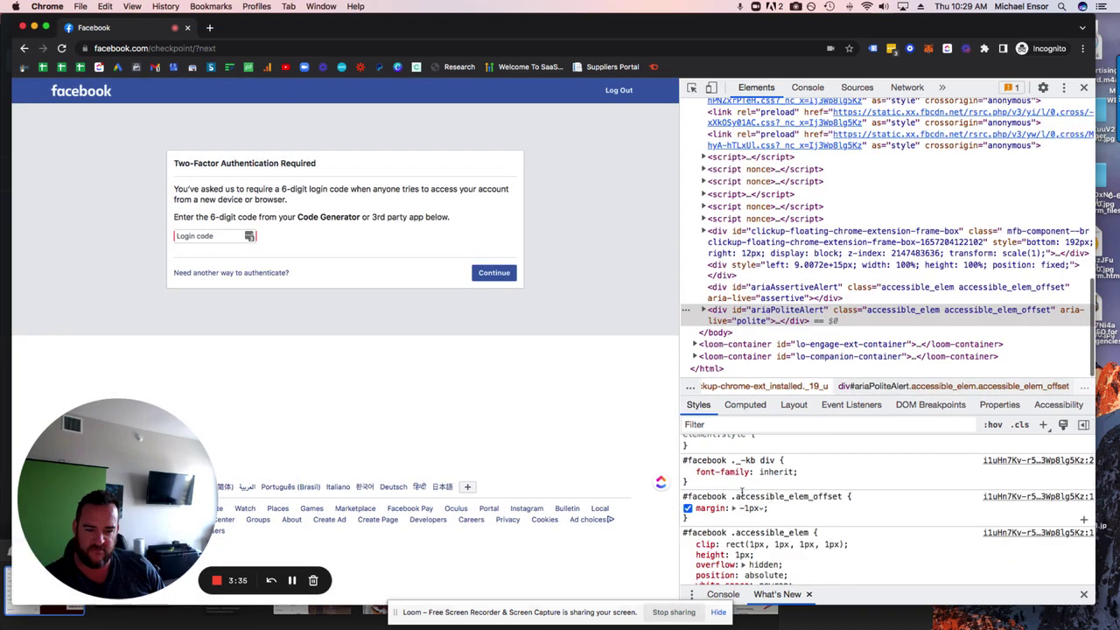
Reopen the help dialog, inspect it, and expand div._4-i2 and its ul list.
{"action": "left_click", "coordinate": [282, 273]}
{"action": "right_click", "coordinate": [342, 372]}
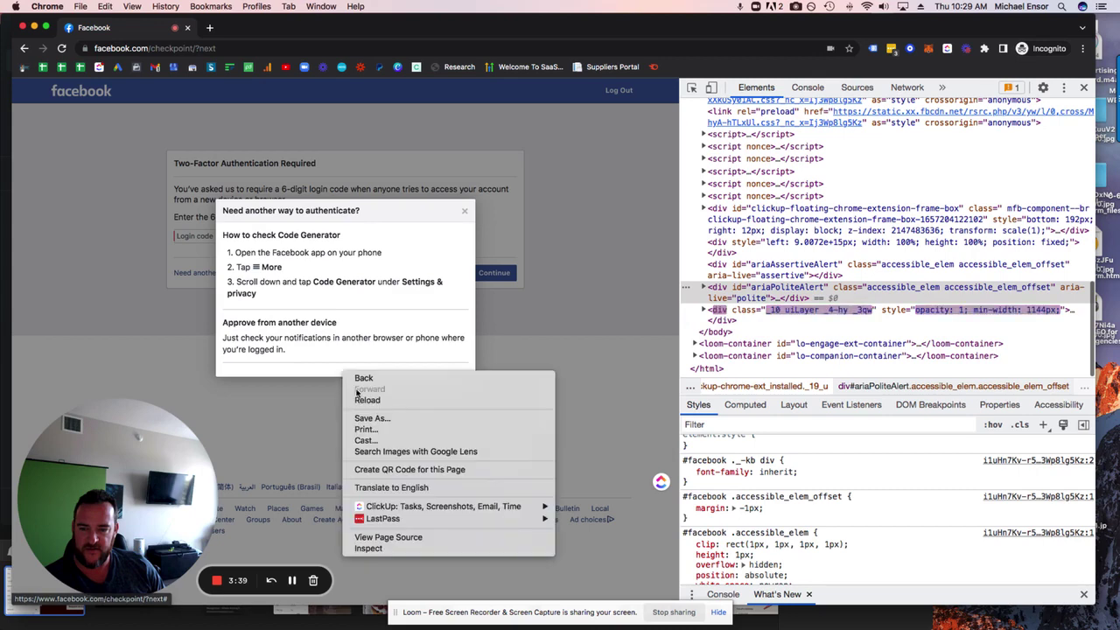
{"action": "left_click", "coordinate": [368, 547]}
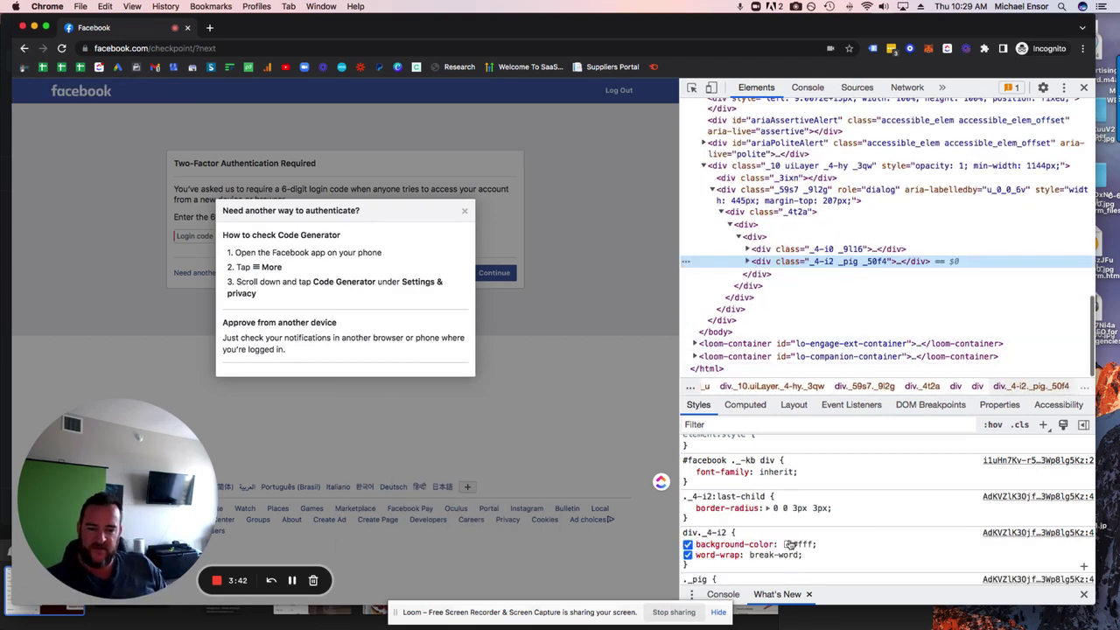
{"action": "left_click", "coordinate": [747, 261]}
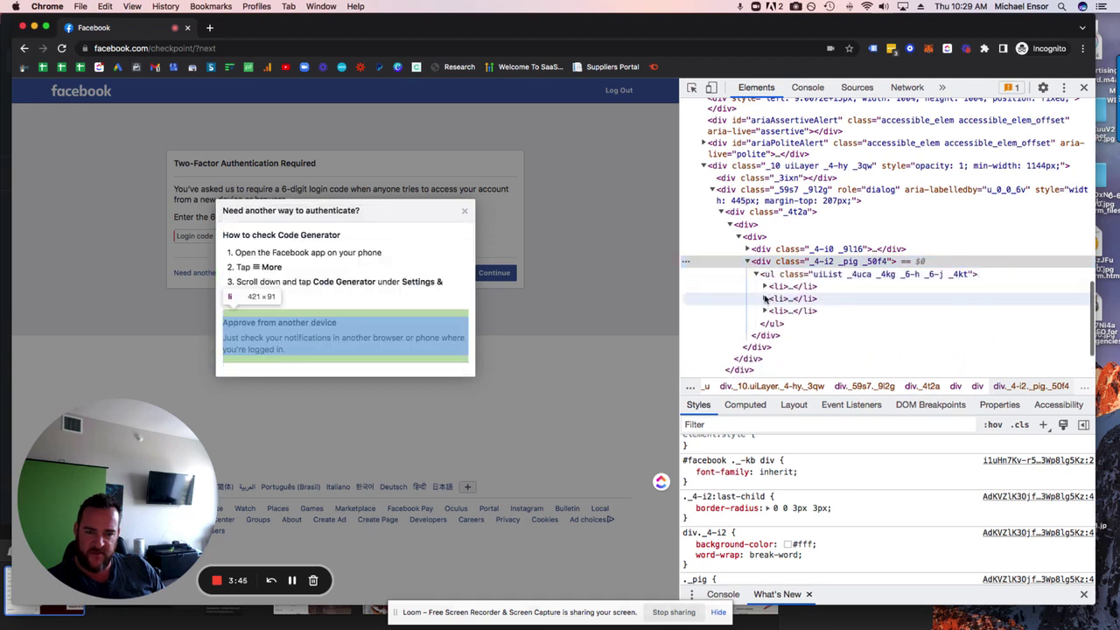
{"action": "left_click", "coordinate": [766, 310]}
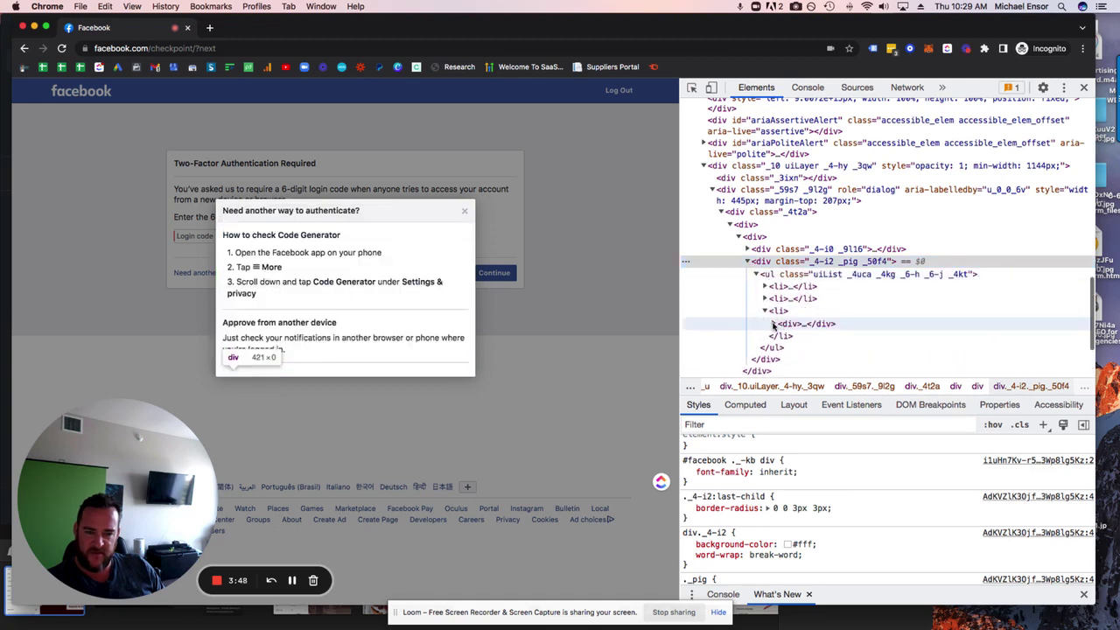
Expand the third li's div, the clearfix hidden_elem block and otherOptions, then select the first link.
{"action": "left_click", "coordinate": [773, 323]}
{"action": "scroll", "coordinate": [814, 322], "scroll_direction": "down", "scroll_amount": 2}
{"action": "left_click", "coordinate": [781, 279]}
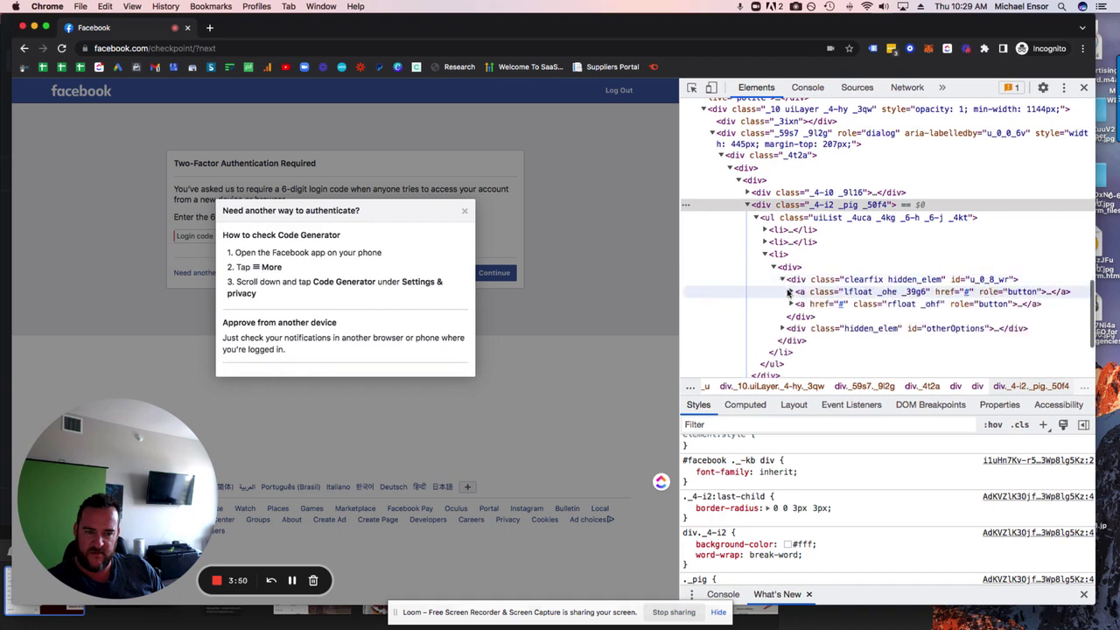
{"action": "left_click", "coordinate": [781, 328]}
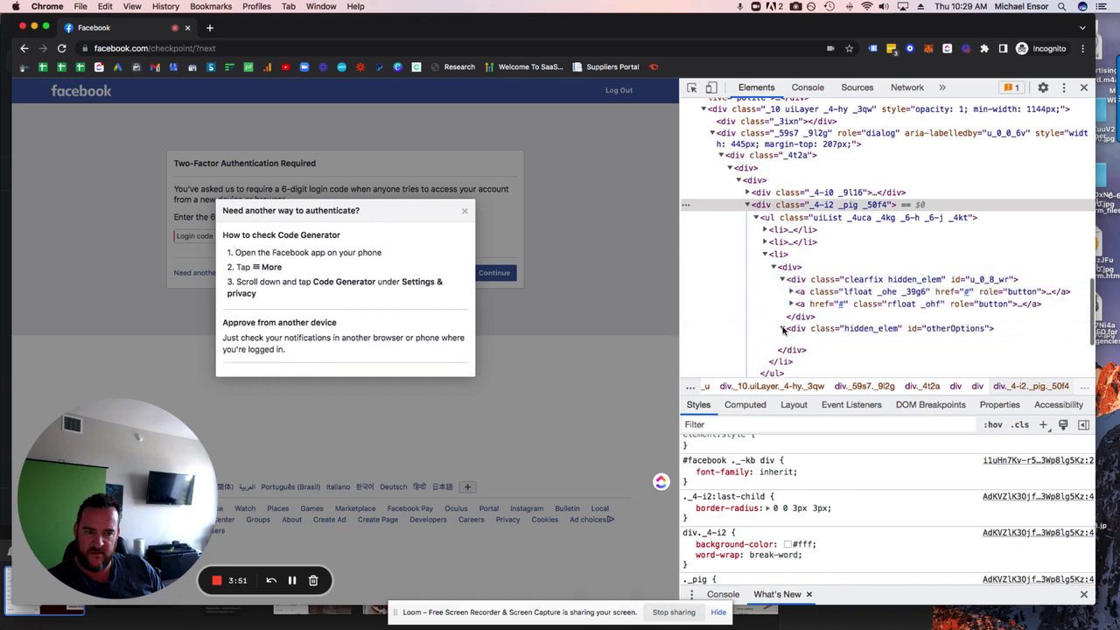
{"action": "left_click", "coordinate": [837, 282]}
{"action": "left_click", "coordinate": [836, 294]}
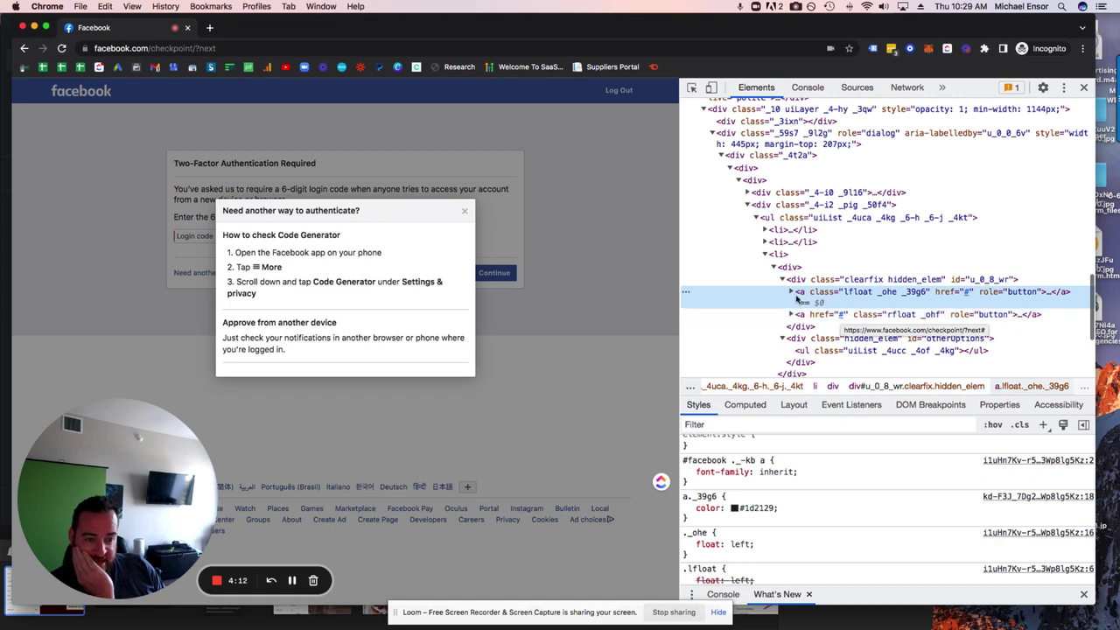
Expand the link and select its Other options text element, reviewing its styles.
{"action": "left_click", "coordinate": [790, 292]}
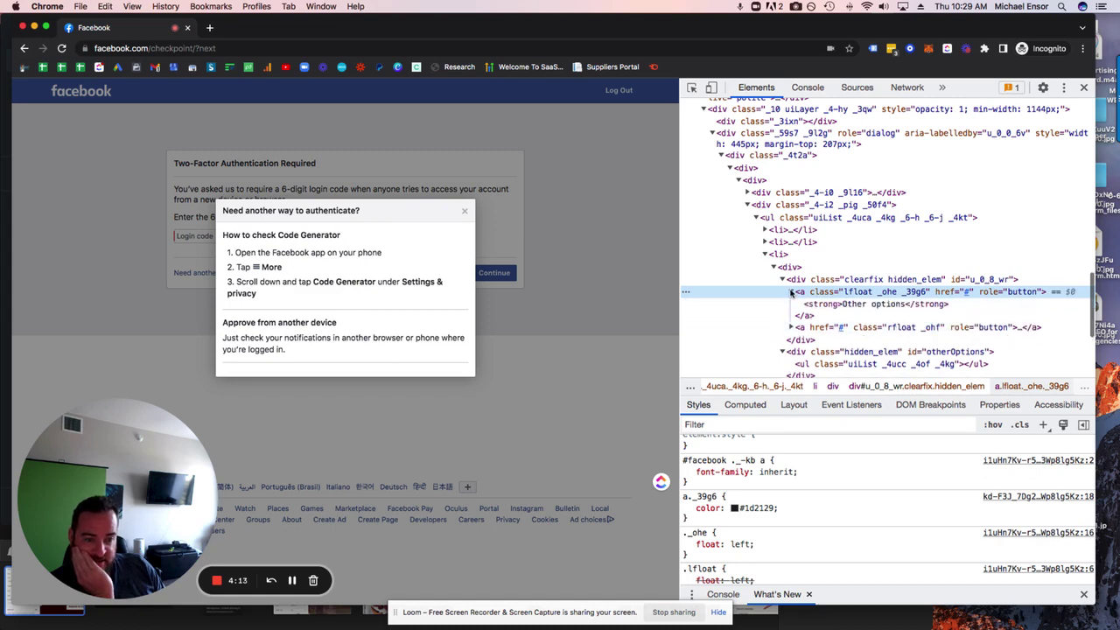
{"action": "left_click", "coordinate": [838, 304]}
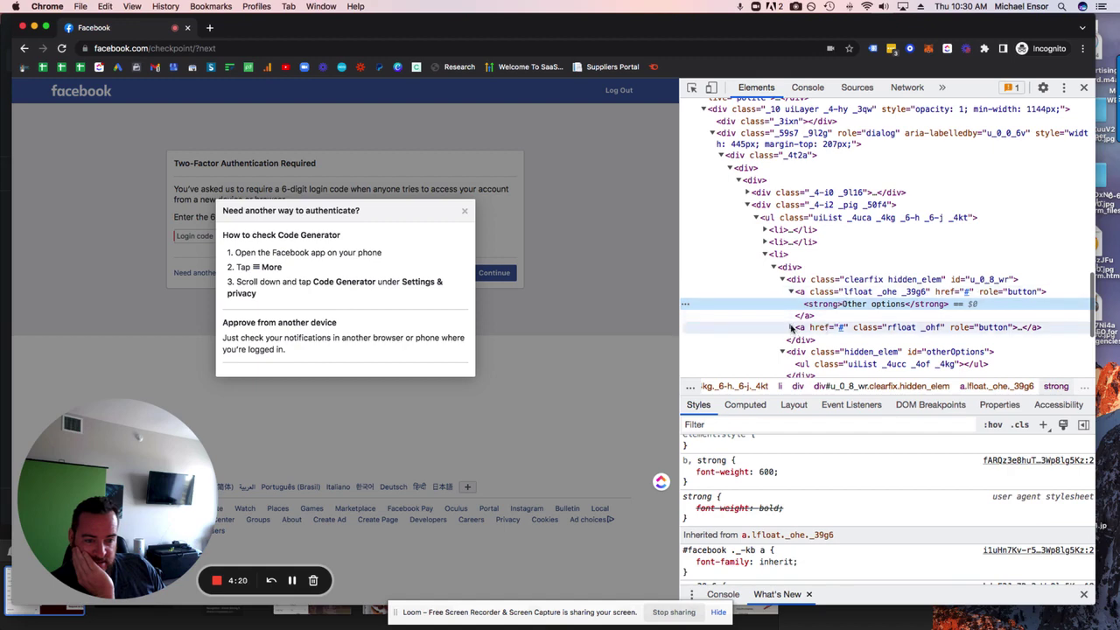
{"action": "scroll", "coordinate": [835, 499], "scroll_direction": "up", "scroll_amount": 1}
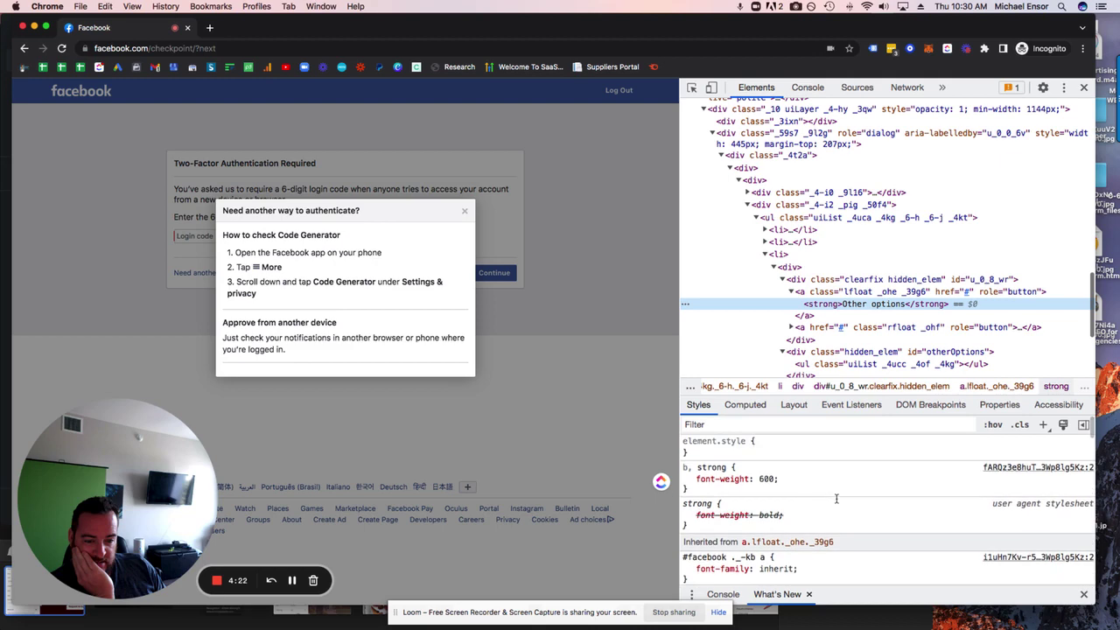
{"action": "scroll", "coordinate": [835, 499], "scroll_direction": "down", "scroll_amount": 2}
{"action": "scroll", "coordinate": [835, 499], "scroll_direction": "down", "scroll_amount": 2}
{"action": "scroll", "coordinate": [837, 501], "scroll_direction": "down", "scroll_amount": 2}
{"action": "scroll", "coordinate": [837, 501], "scroll_direction": "down", "scroll_amount": 2}
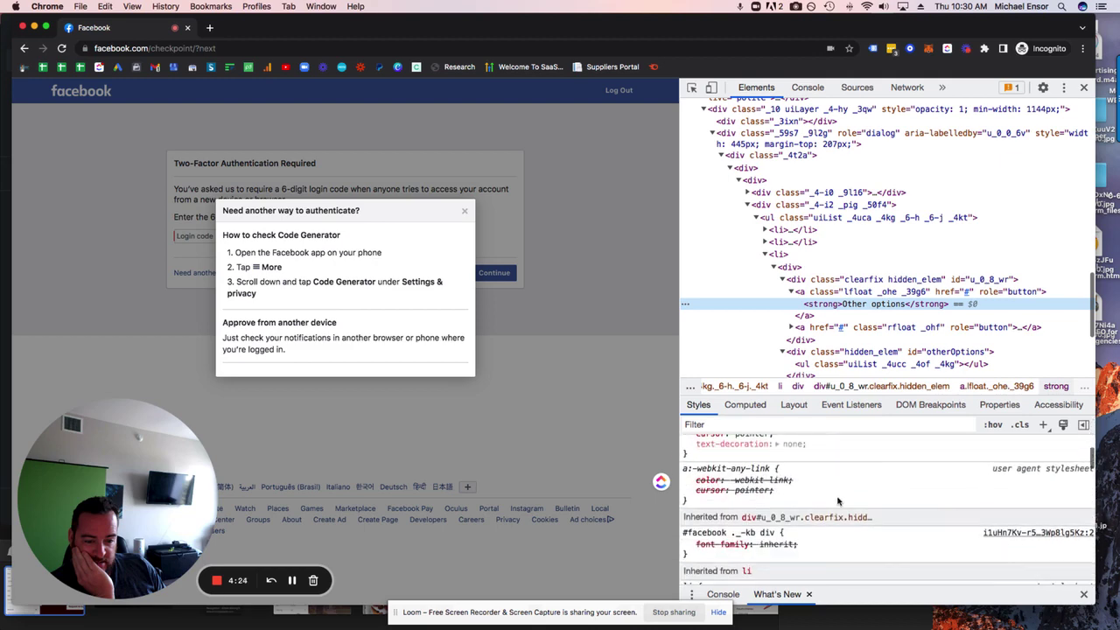
{"action": "scroll", "coordinate": [837, 501], "scroll_direction": "down", "scroll_amount": 2}
{"action": "scroll", "coordinate": [837, 501], "scroll_direction": "down", "scroll_amount": 2}
{"action": "scroll", "coordinate": [837, 502], "scroll_direction": "down", "scroll_amount": 1}
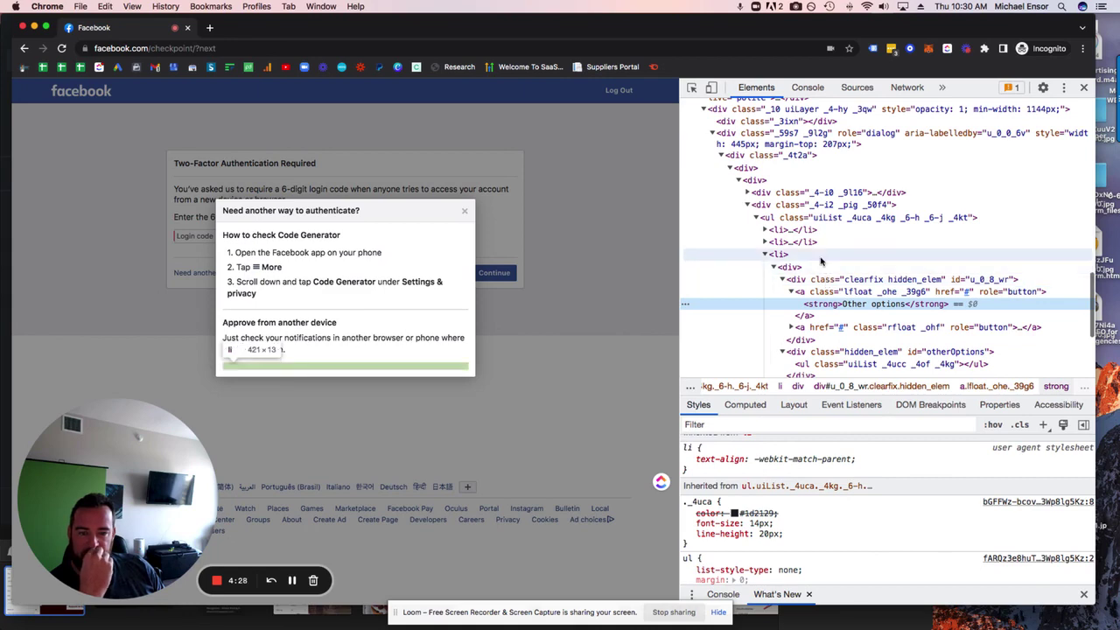
Select the list item holding the Other options link and review its inherited list styles.
{"action": "left_click", "coordinate": [778, 254]}
{"action": "scroll", "coordinate": [872, 514], "scroll_direction": "up", "scroll_amount": 5}
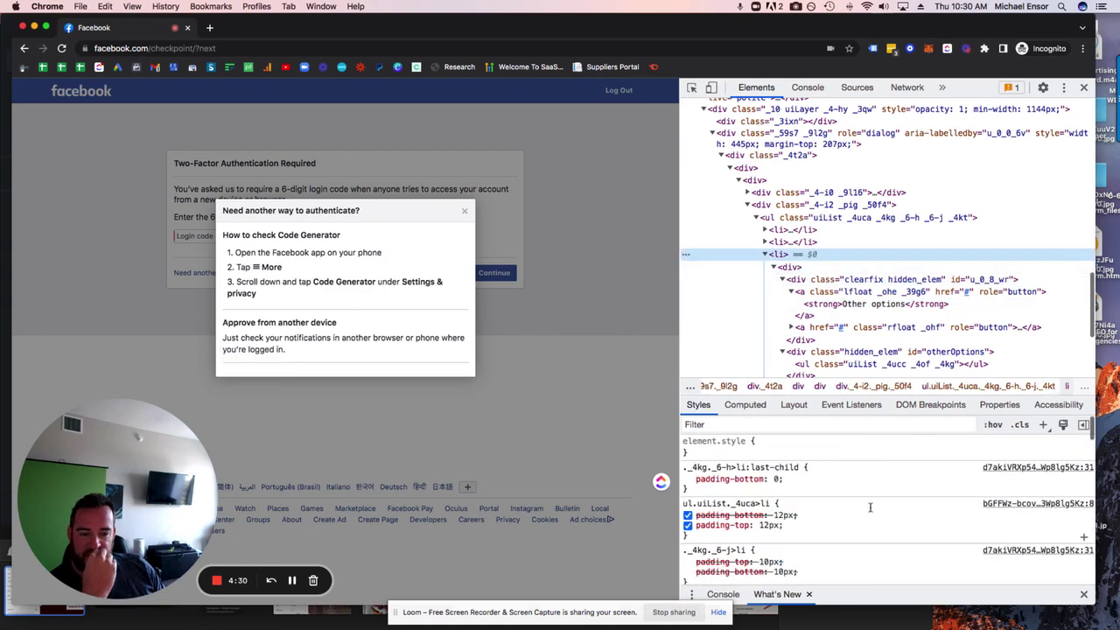
{"action": "scroll", "coordinate": [872, 515], "scroll_direction": "down", "scroll_amount": 1}
{"action": "scroll", "coordinate": [872, 516], "scroll_direction": "up", "scroll_amount": 1}
{"action": "scroll", "coordinate": [872, 516], "scroll_direction": "down", "scroll_amount": 2}
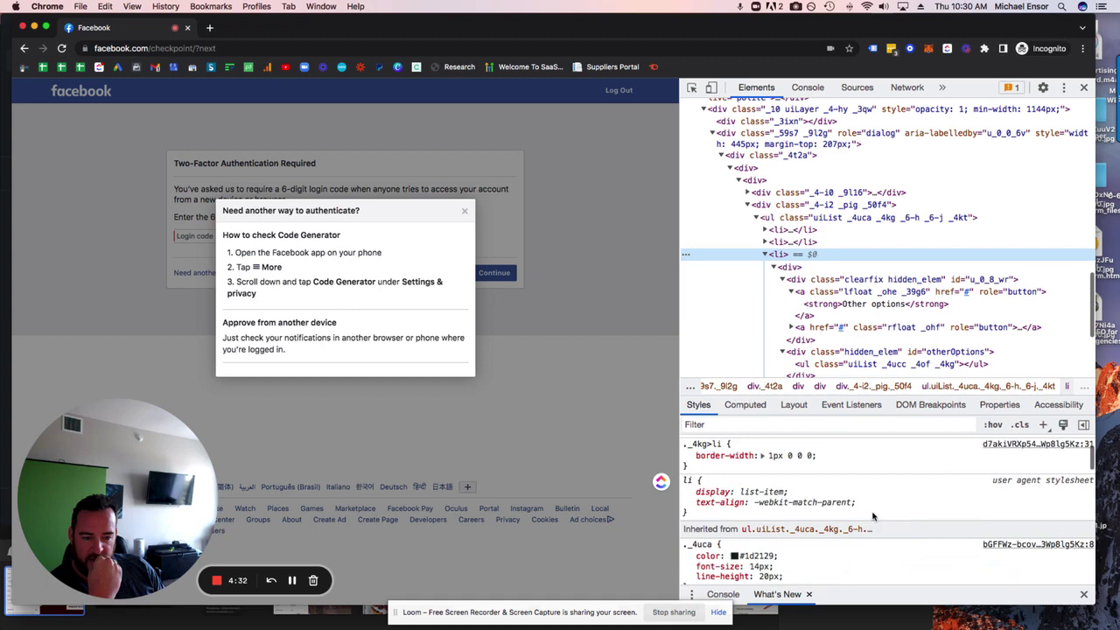
{"action": "scroll", "coordinate": [872, 514], "scroll_direction": "down", "scroll_amount": 2}
{"action": "scroll", "coordinate": [872, 514], "scroll_direction": "down", "scroll_amount": 1}
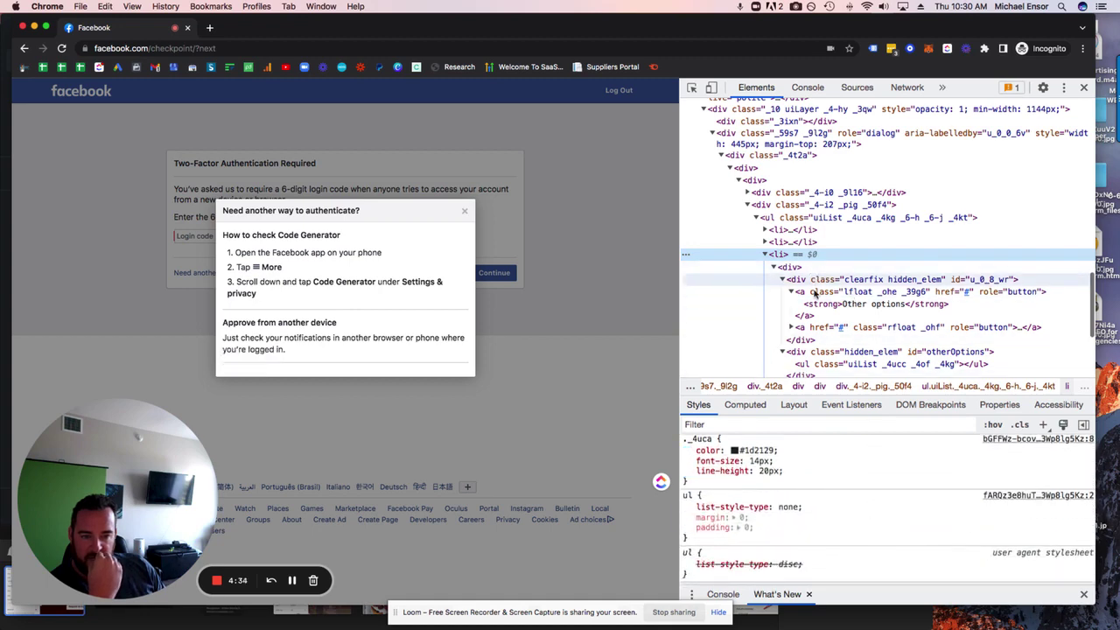
Select div#otherOptions and uncheck display:none!important in its .hidden_elem rule.
{"action": "left_click", "coordinate": [833, 353]}
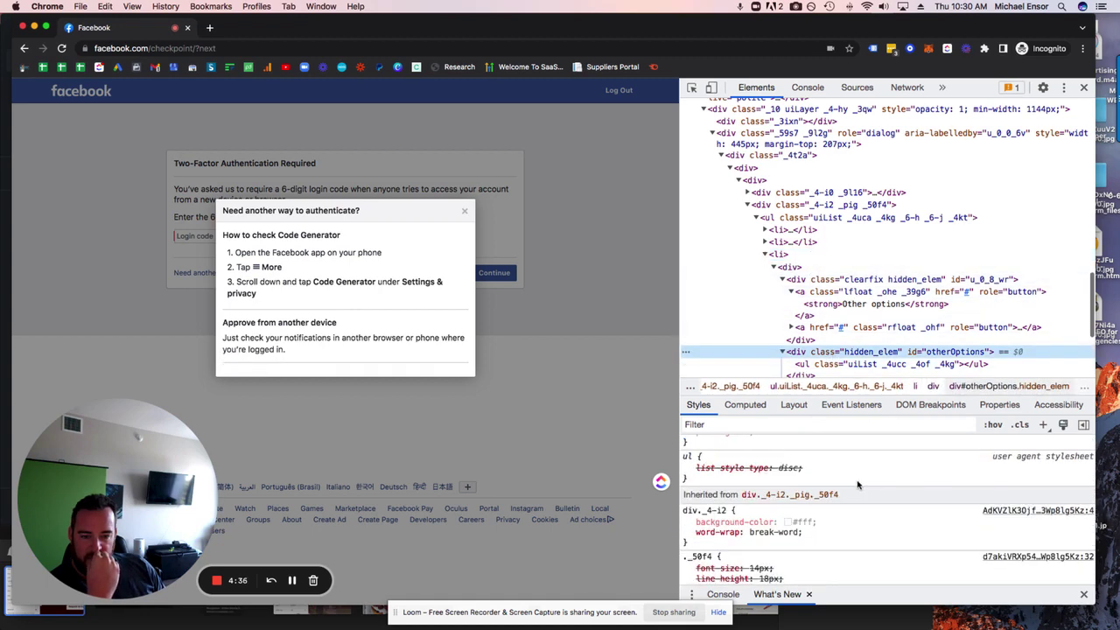
{"action": "scroll", "coordinate": [857, 485], "scroll_direction": "up", "scroll_amount": 3}
{"action": "scroll", "coordinate": [857, 499], "scroll_direction": "up", "scroll_amount": 3}
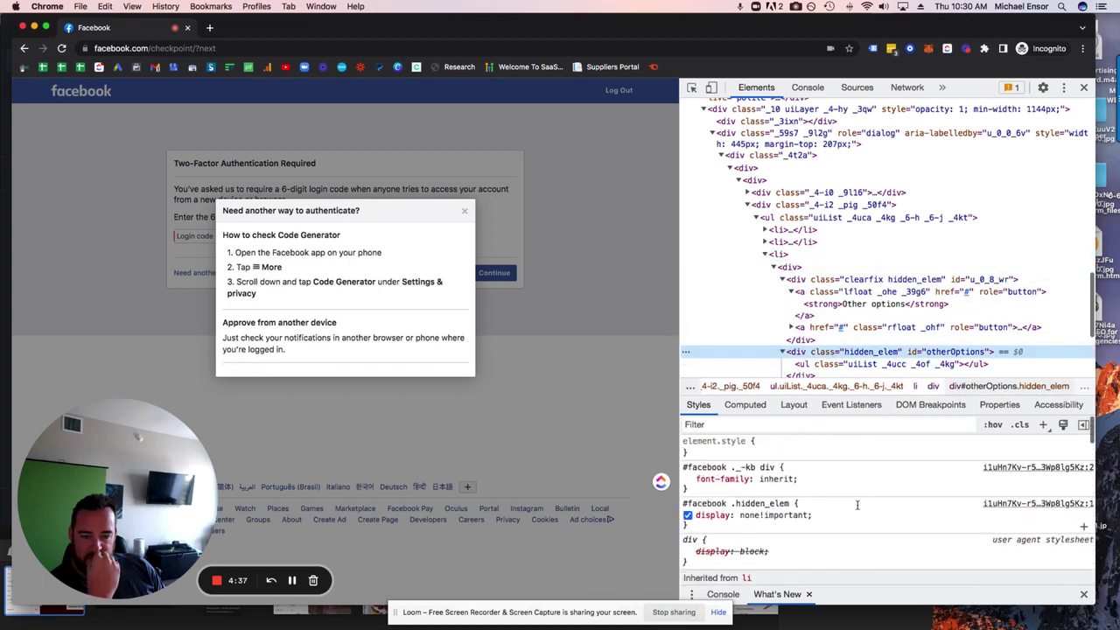
{"action": "left_click", "coordinate": [687, 515]}
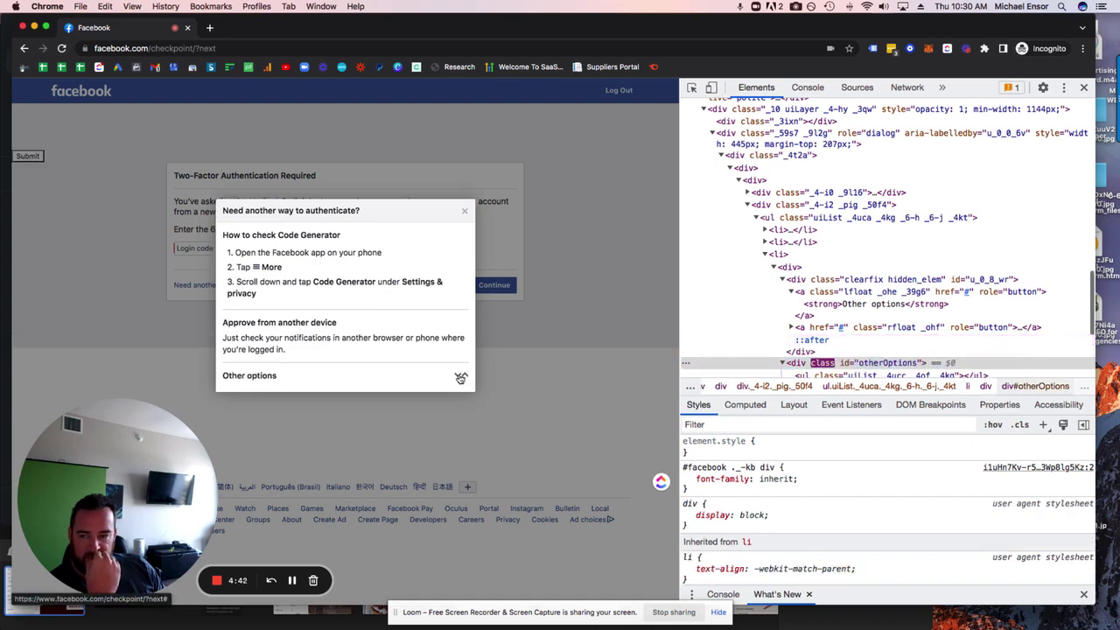
Remove hidden_elem from the div's class attribute, undo it, then redo the removal.
{"action": "key", "text": "Return"}
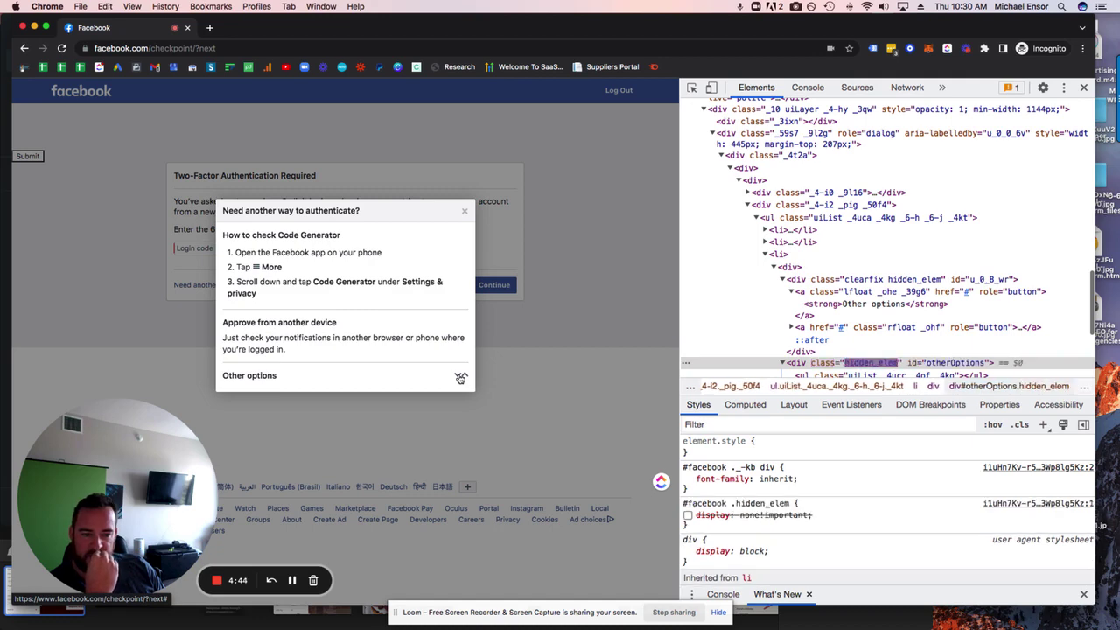
{"action": "key", "text": "BackSpace"}
{"action": "key", "text": "Return"}
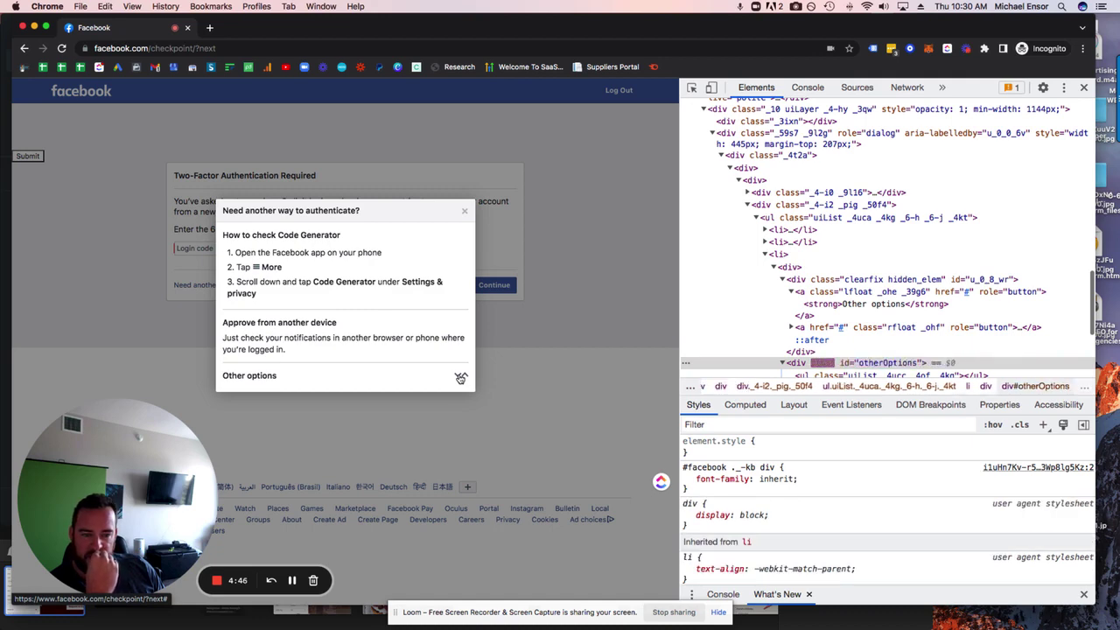
{"action": "key", "text": "super+z"}
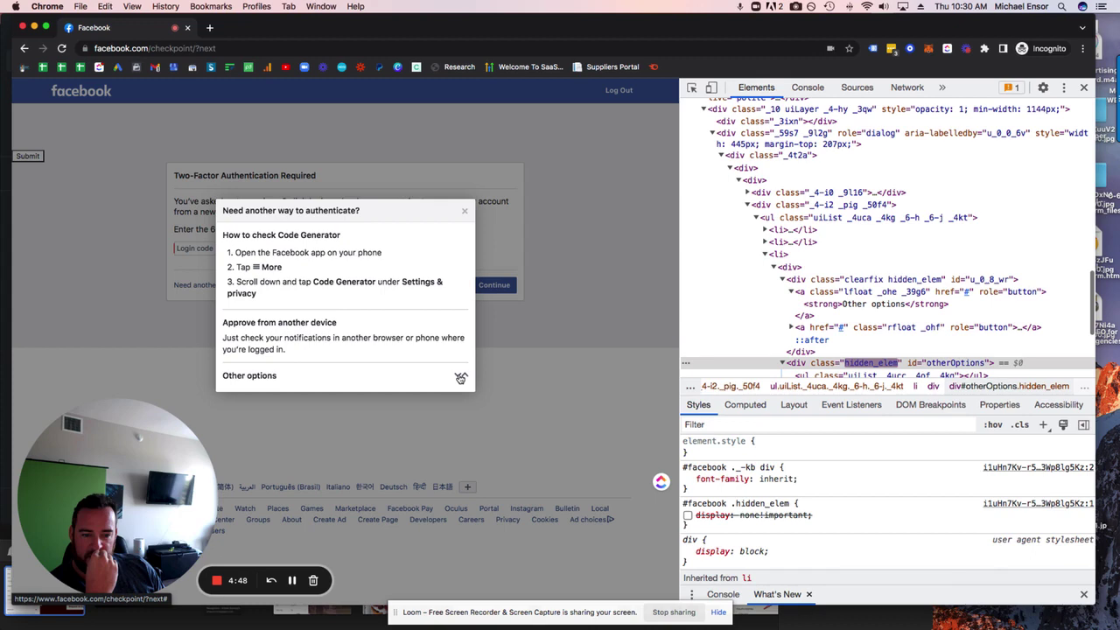
{"action": "key", "text": "super+shift+z"}
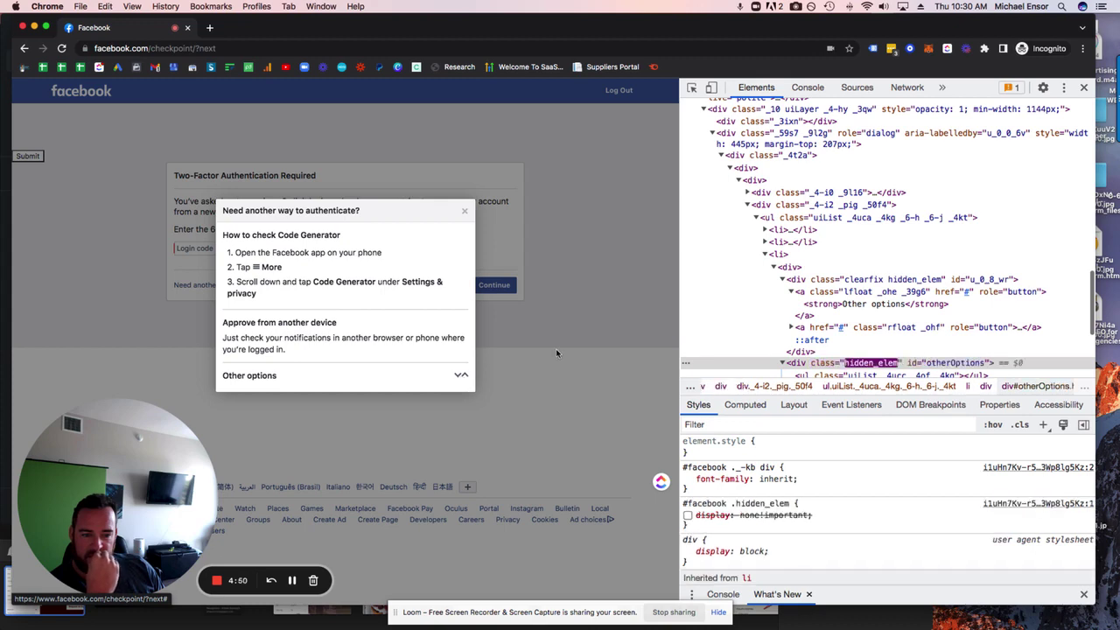
Undo the edit to restore the hidden_elem class on the otherOptions section.
{"action": "key", "text": "super+z"}
{"action": "scroll", "coordinate": [875, 470], "scroll_direction": "down", "scroll_amount": 3}
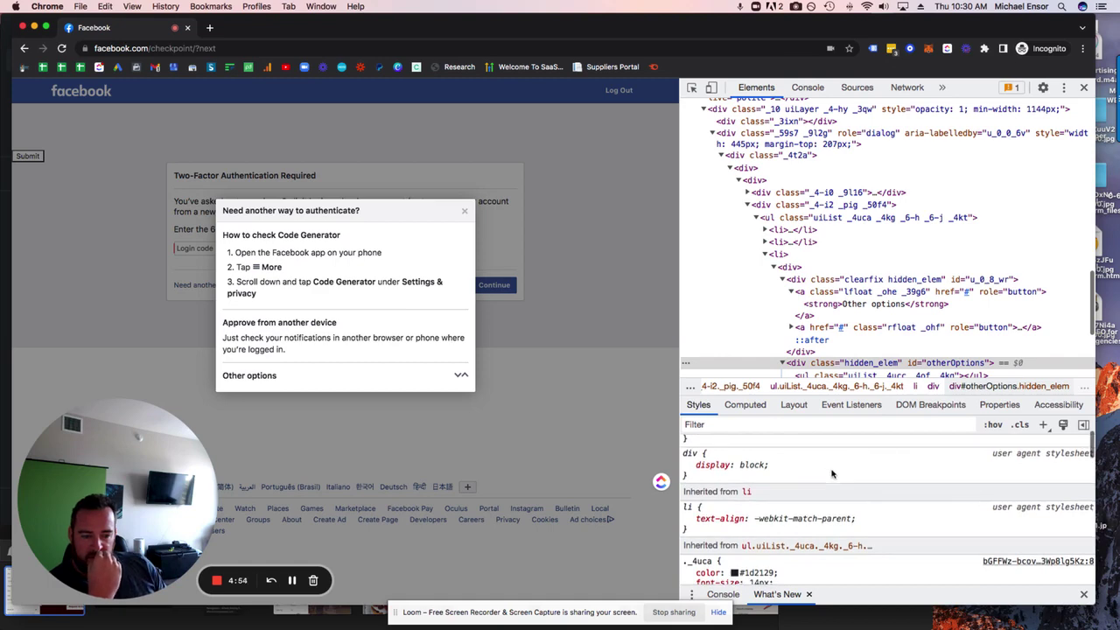
{"action": "scroll", "coordinate": [850, 475], "scroll_direction": "down", "scroll_amount": 3}
{"action": "scroll", "coordinate": [850, 475], "scroll_direction": "down", "scroll_amount": 3}
{"action": "scroll", "coordinate": [850, 475], "scroll_direction": "up", "scroll_amount": 1}
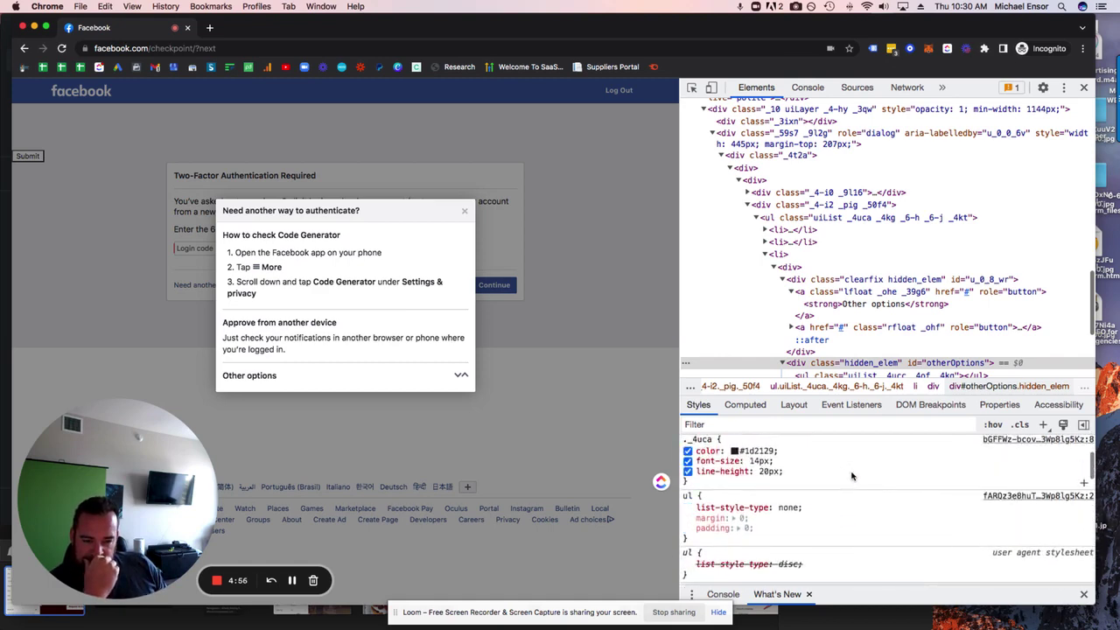
{"action": "scroll", "coordinate": [851, 476], "scroll_direction": "down", "scroll_amount": 2}
{"action": "scroll", "coordinate": [851, 476], "scroll_direction": "down", "scroll_amount": 2}
{"action": "scroll", "coordinate": [851, 474], "scroll_direction": "down", "scroll_amount": 2}
{"action": "scroll", "coordinate": [851, 473], "scroll_direction": "down", "scroll_amount": 2}
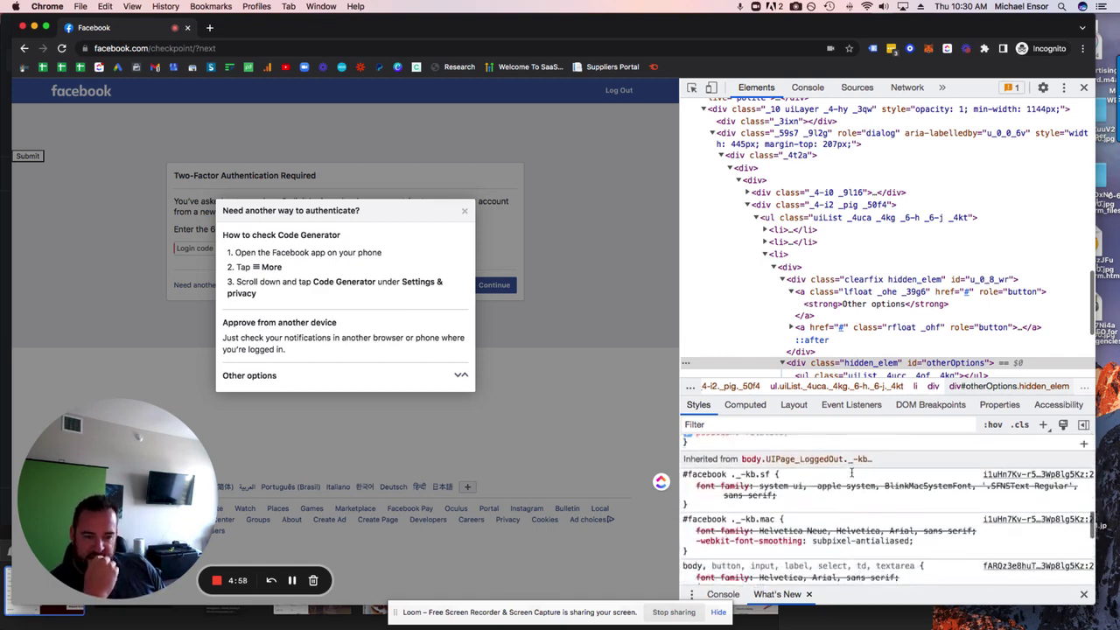
{"action": "scroll", "coordinate": [851, 472], "scroll_direction": "down", "scroll_amount": 1}
{"action": "scroll", "coordinate": [851, 472], "scroll_direction": "down", "scroll_amount": 2}
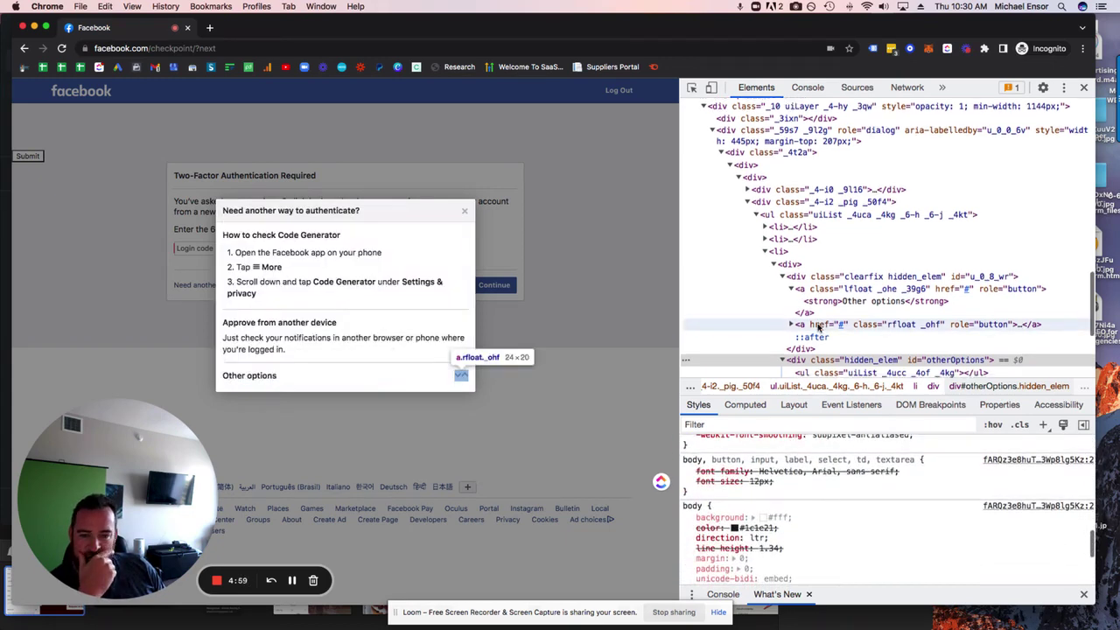
{"action": "scroll", "coordinate": [821, 324], "scroll_direction": "down", "scroll_amount": 3}
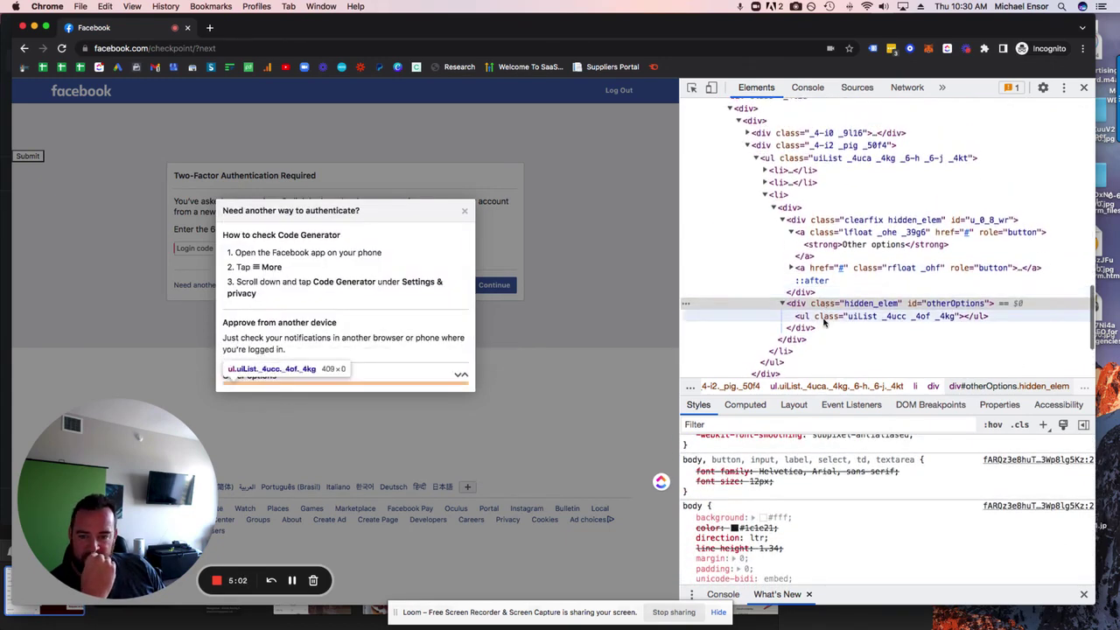
Select the empty ul.uiList _4ucc list and review its list and user-agent style rules.
{"action": "left_click", "coordinate": [823, 320]}
{"action": "scroll", "coordinate": [894, 521], "scroll_direction": "up", "scroll_amount": 5}
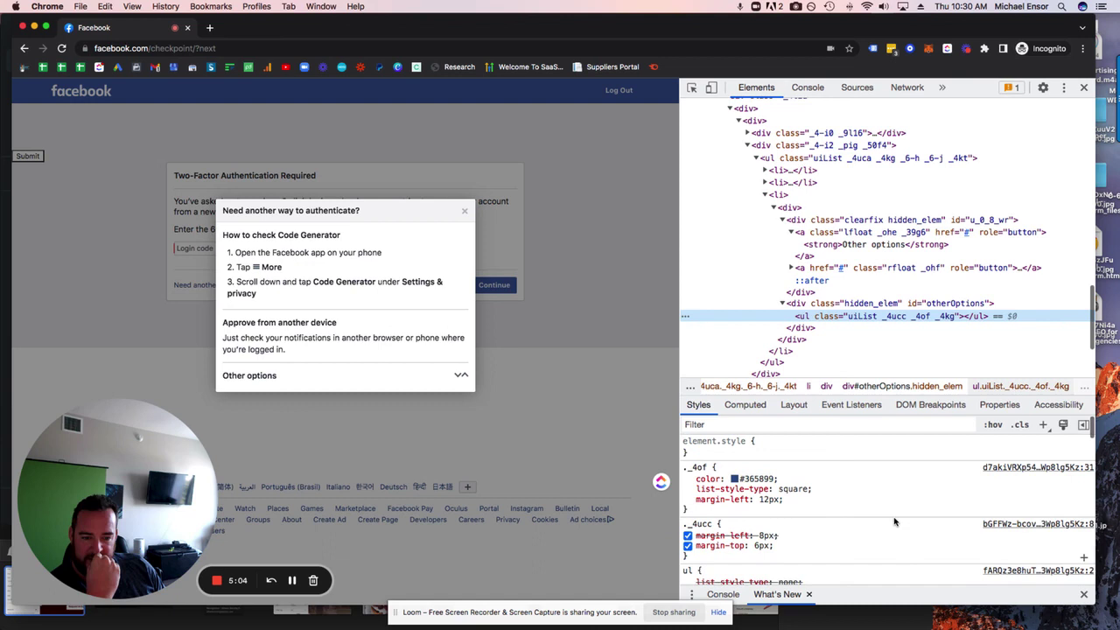
{"action": "scroll", "coordinate": [894, 518], "scroll_direction": "down", "scroll_amount": 1}
{"action": "scroll", "coordinate": [894, 520], "scroll_direction": "down", "scroll_amount": 2}
{"action": "scroll", "coordinate": [894, 520], "scroll_direction": "down", "scroll_amount": 2}
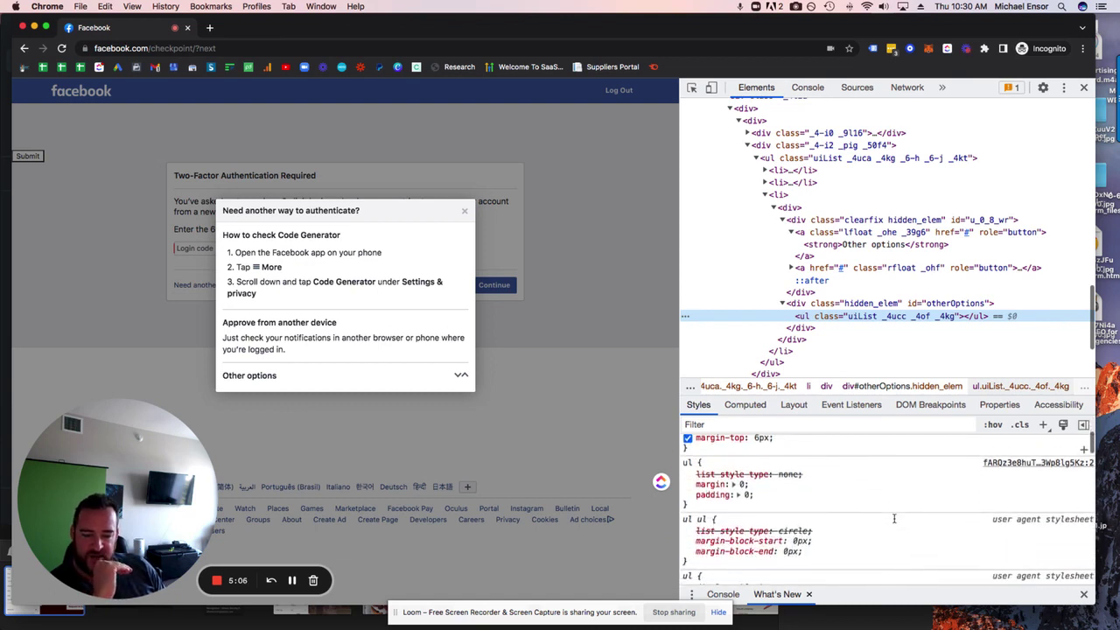
{"action": "scroll", "coordinate": [894, 522], "scroll_direction": "down", "scroll_amount": 2}
{"action": "scroll", "coordinate": [894, 522], "scroll_direction": "down", "scroll_amount": 1}
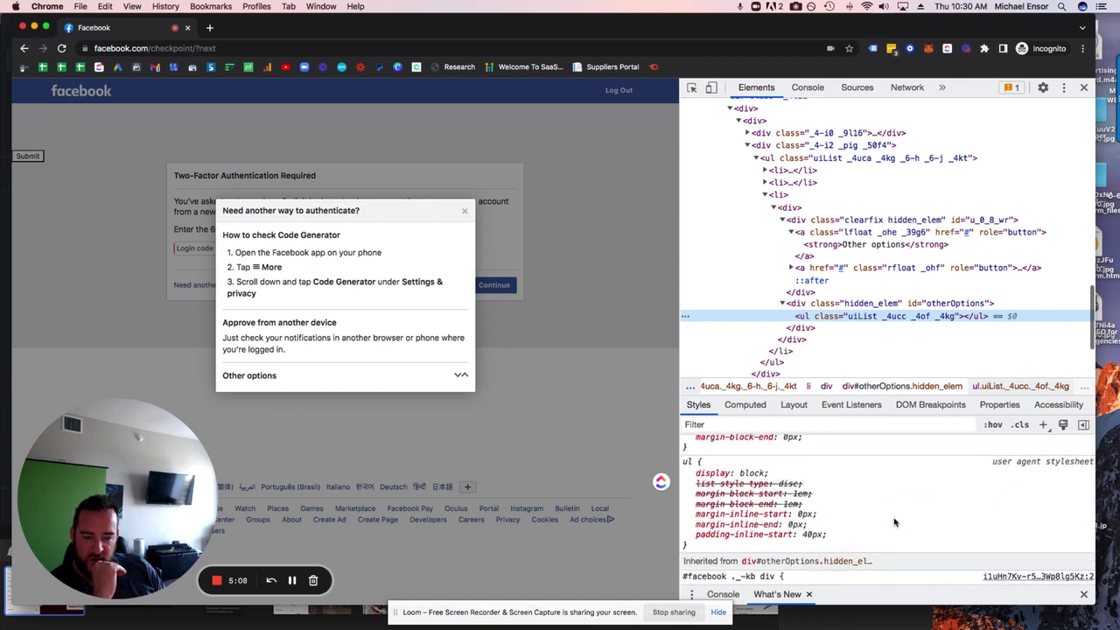
{"action": "scroll", "coordinate": [893, 523], "scroll_direction": "up", "scroll_amount": 2}
{"action": "scroll", "coordinate": [894, 523], "scroll_direction": "up", "scroll_amount": 2}
{"action": "scroll", "coordinate": [894, 522], "scroll_direction": "up", "scroll_amount": 2}
{"action": "scroll", "coordinate": [893, 522], "scroll_direction": "up", "scroll_amount": 1}
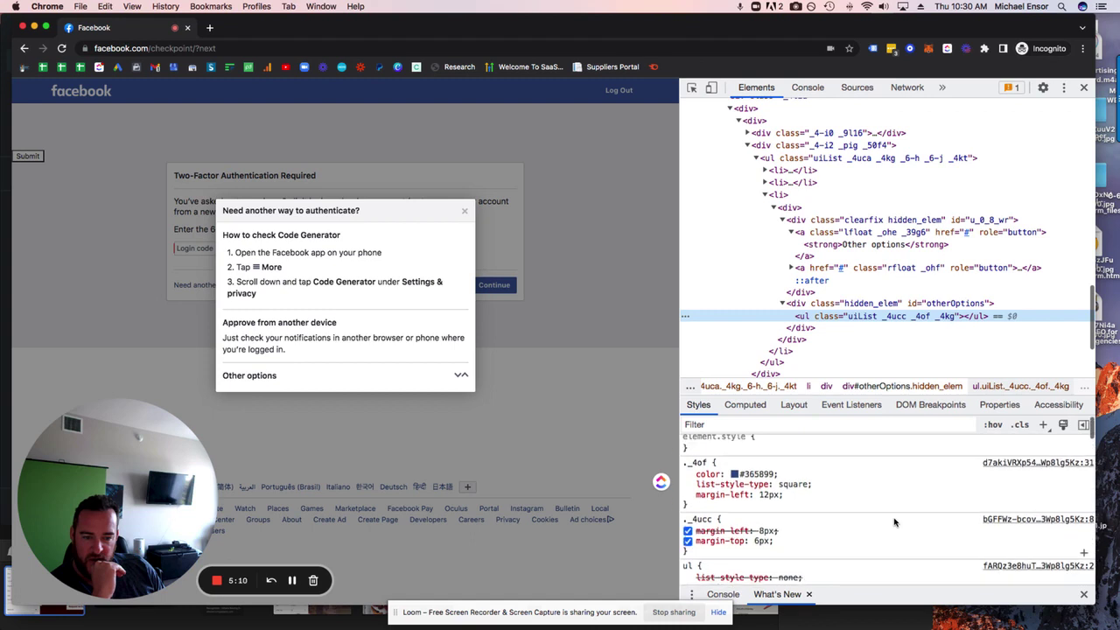
{"action": "scroll", "coordinate": [894, 522], "scroll_direction": "up", "scroll_amount": 1}
{"action": "scroll", "coordinate": [894, 518], "scroll_direction": "down", "scroll_amount": 3}
{"action": "scroll", "coordinate": [894, 517], "scroll_direction": "down", "scroll_amount": 3}
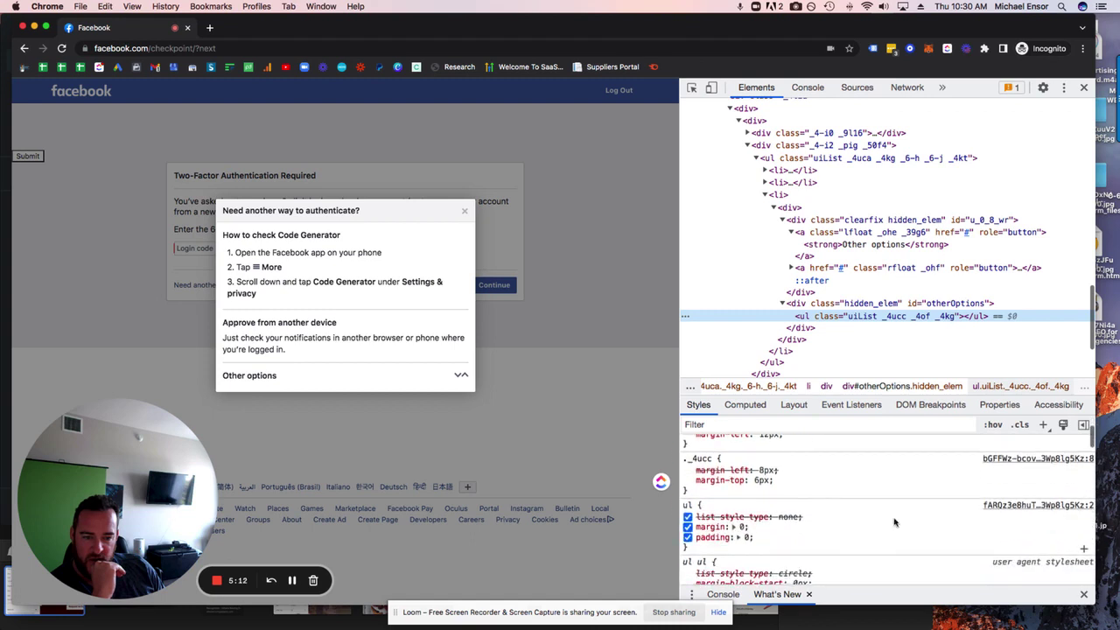
{"action": "scroll", "coordinate": [894, 517], "scroll_direction": "down", "scroll_amount": 3}
{"action": "scroll", "coordinate": [894, 518], "scroll_direction": "down", "scroll_amount": 2}
{"action": "left_click", "coordinate": [771, 425]}
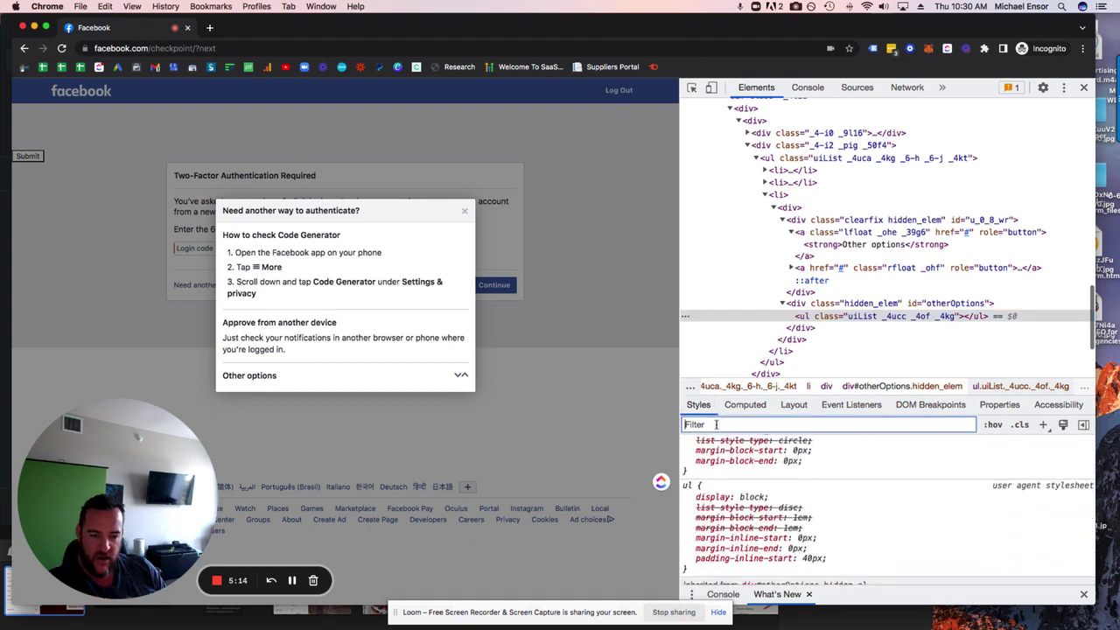
Filter styles to 'displ' and toggle otherOptions' display:none rule off and back on.
{"action": "type", "text": "displ"}
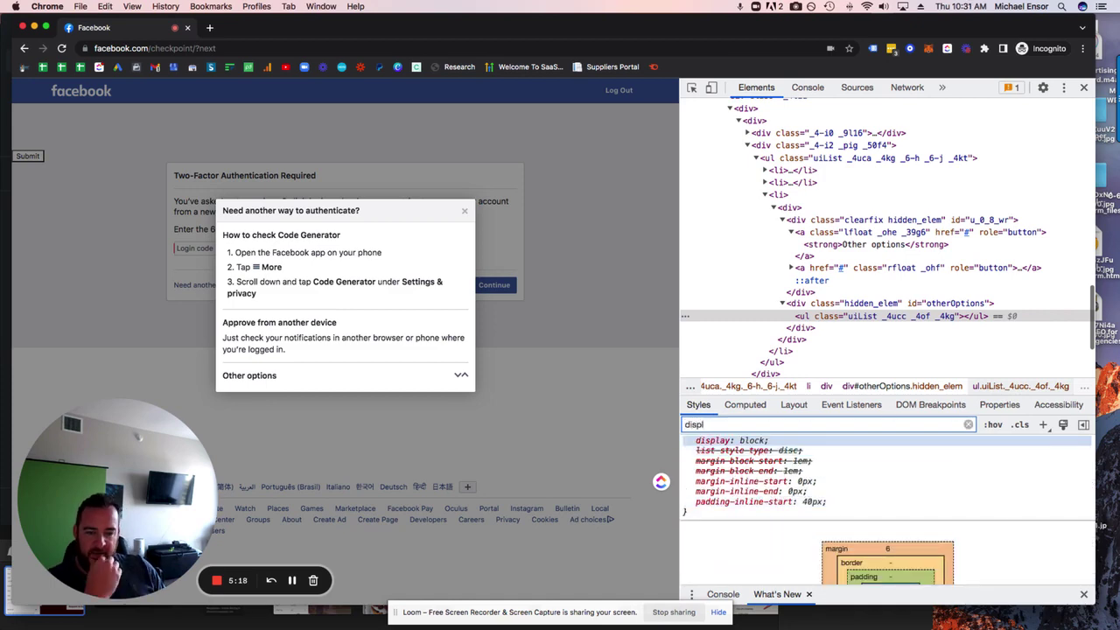
{"action": "left_click", "coordinate": [831, 304]}
{"action": "mouse_move", "coordinate": [752, 440]}
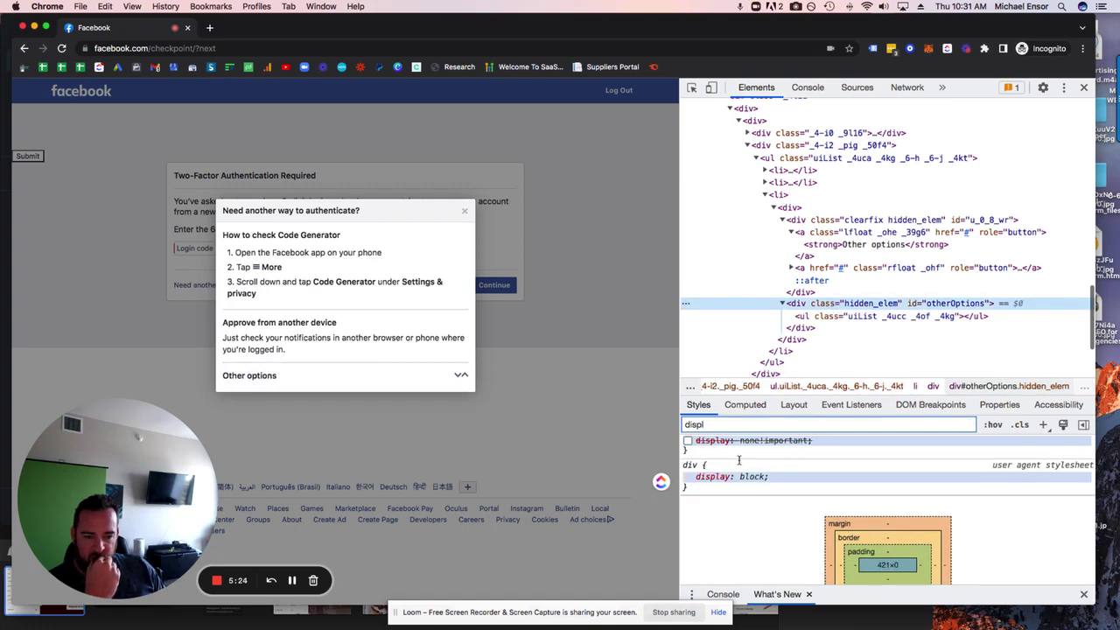
{"action": "left_click", "coordinate": [687, 441]}
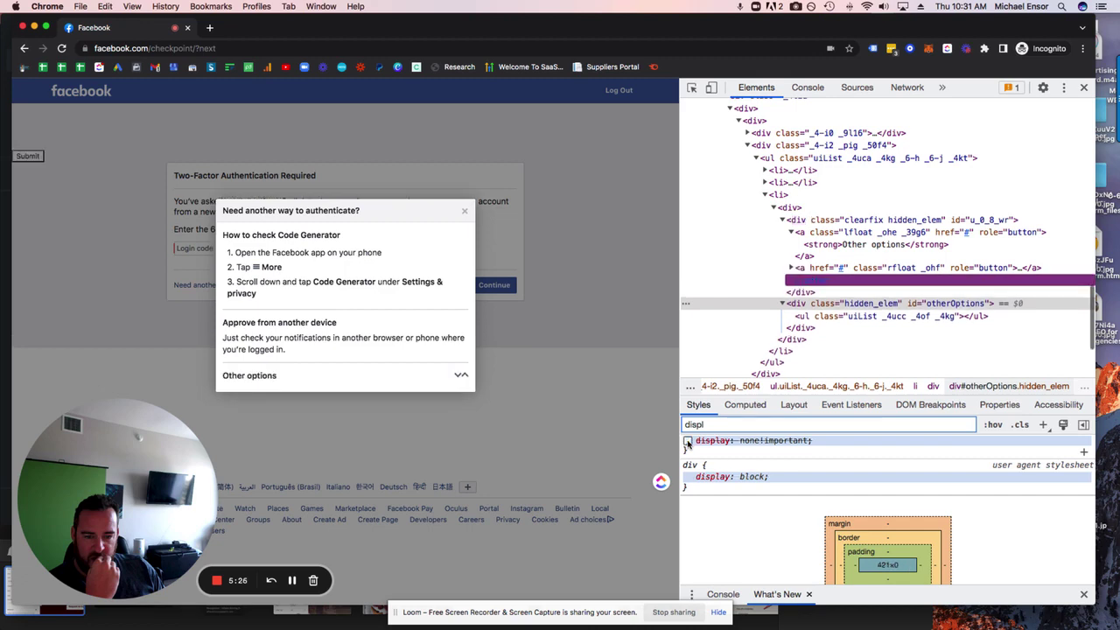
Inspect the Other options link and clearfix wrapper, toggling its ::after display:block off and on.
{"action": "left_click", "coordinate": [836, 268]}
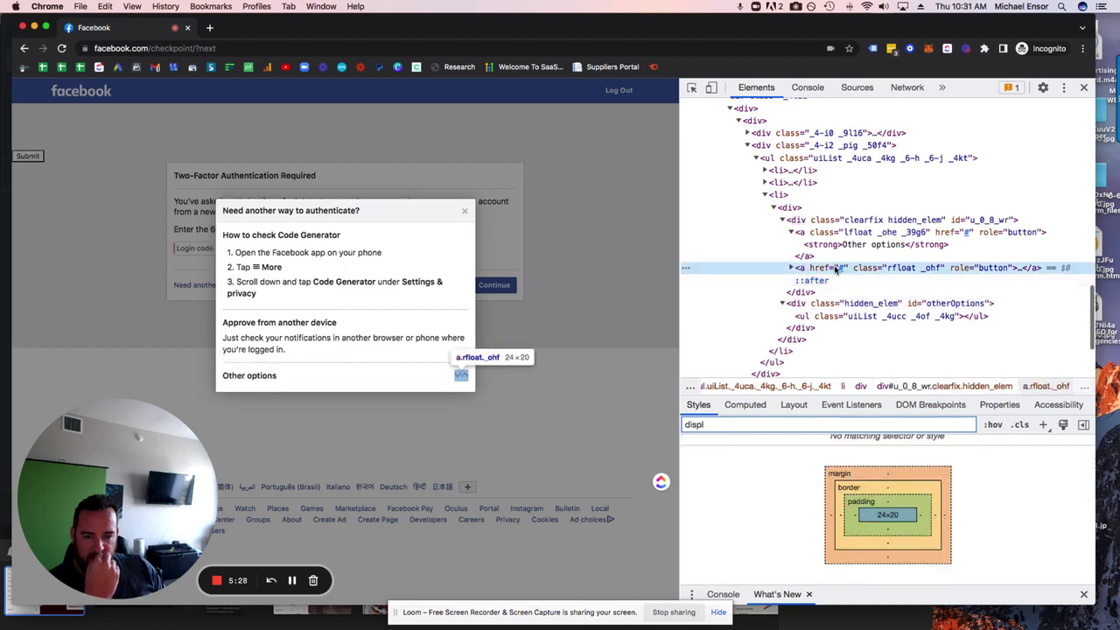
{"action": "left_click", "coordinate": [836, 255]}
{"action": "left_click", "coordinate": [836, 232]}
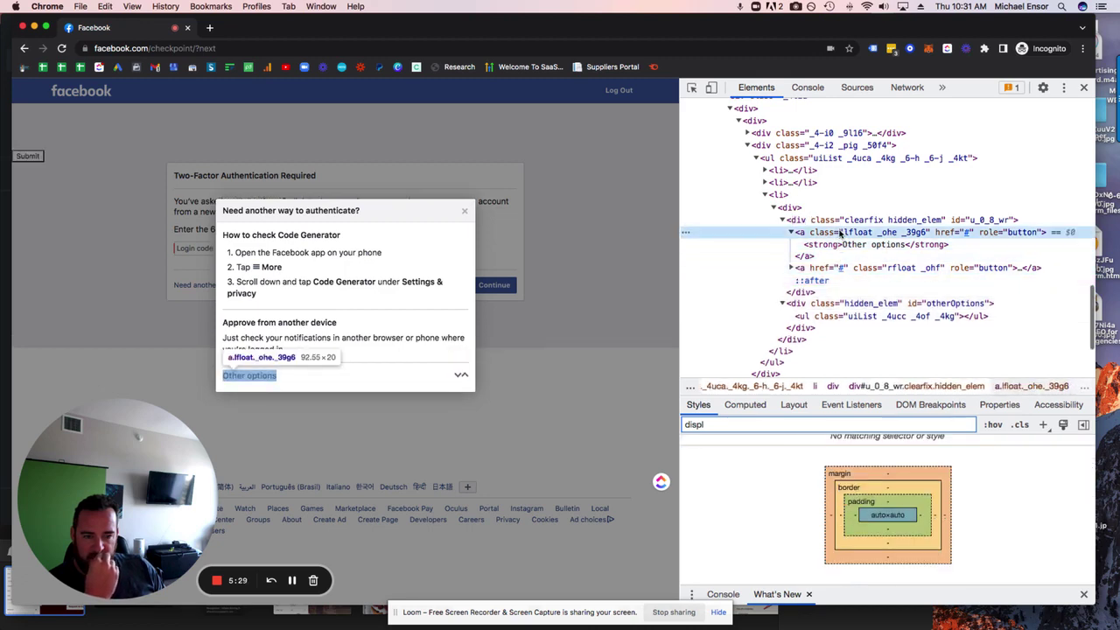
{"action": "left_click", "coordinate": [836, 221]}
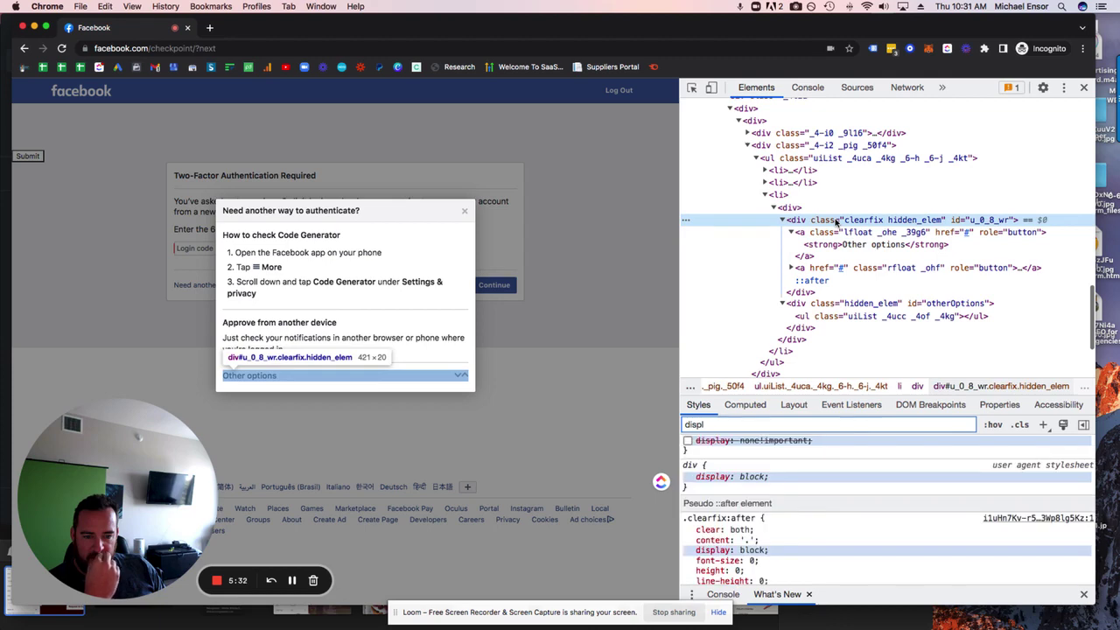
{"action": "left_click", "coordinate": [687, 550]}
{"action": "left_click", "coordinate": [688, 550]}
Select the parent container, then the <li> item, whose display reads list-item.
{"action": "scroll", "coordinate": [804, 535], "scroll_direction": "down", "scroll_amount": 1}
{"action": "scroll", "coordinate": [804, 535], "scroll_direction": "down", "scroll_amount": 1}
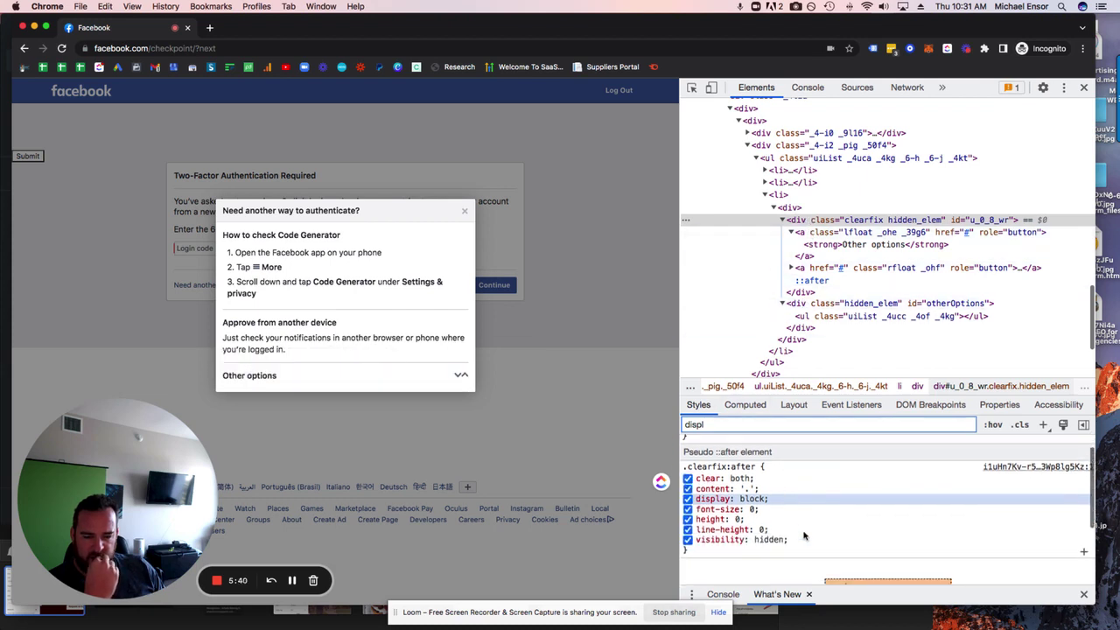
{"action": "scroll", "coordinate": [804, 536], "scroll_direction": "down", "scroll_amount": 2}
{"action": "scroll", "coordinate": [804, 535], "scroll_direction": "up", "scroll_amount": 2}
{"action": "scroll", "coordinate": [803, 535], "scroll_direction": "up", "scroll_amount": 2}
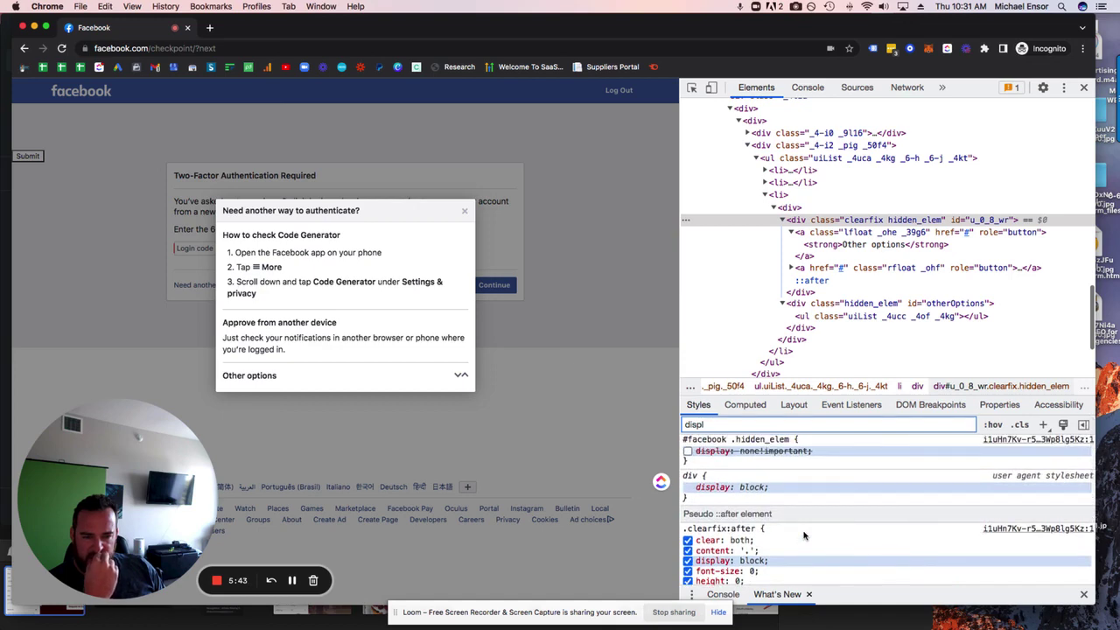
{"action": "left_click", "coordinate": [803, 208]}
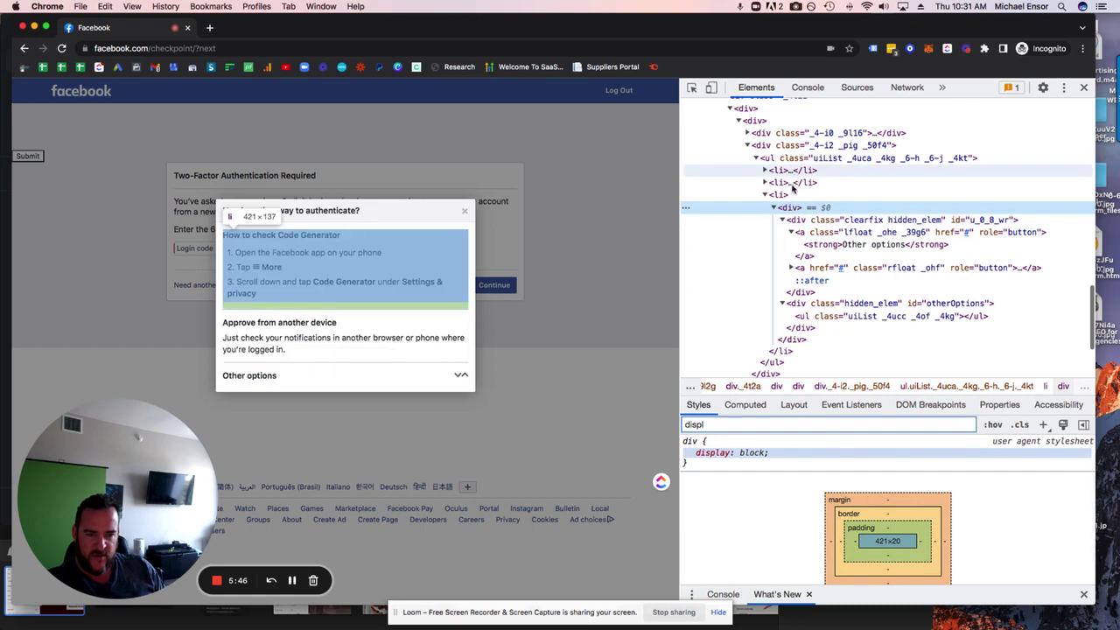
{"action": "left_click", "coordinate": [780, 194]}
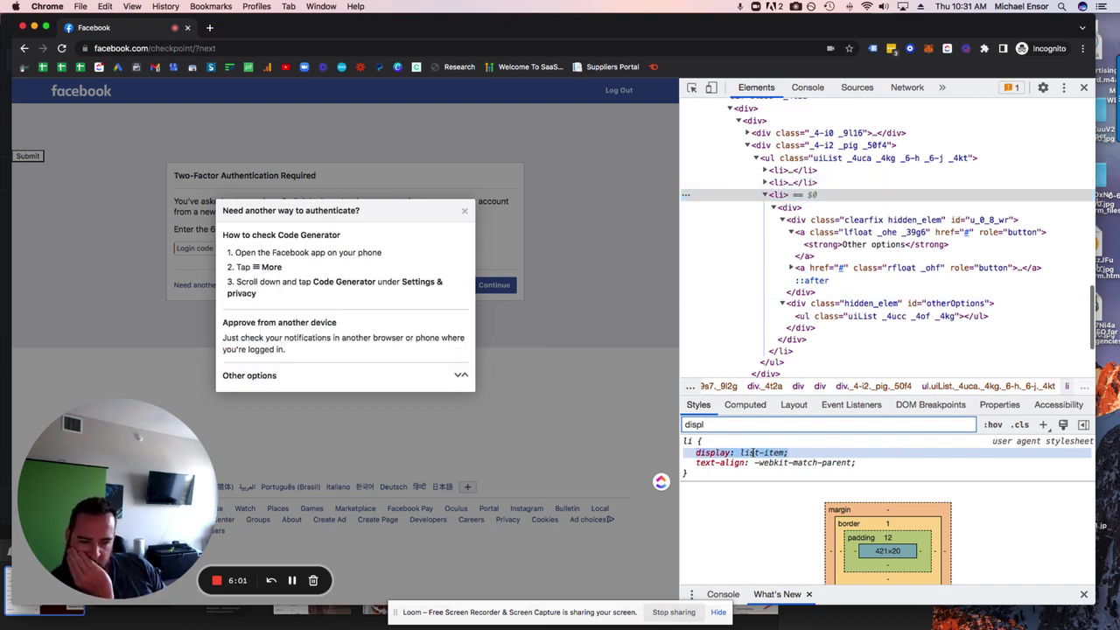
Clear the style filter, expand Other options on the page, and inspect its row element.
{"action": "key", "text": "super+a"}
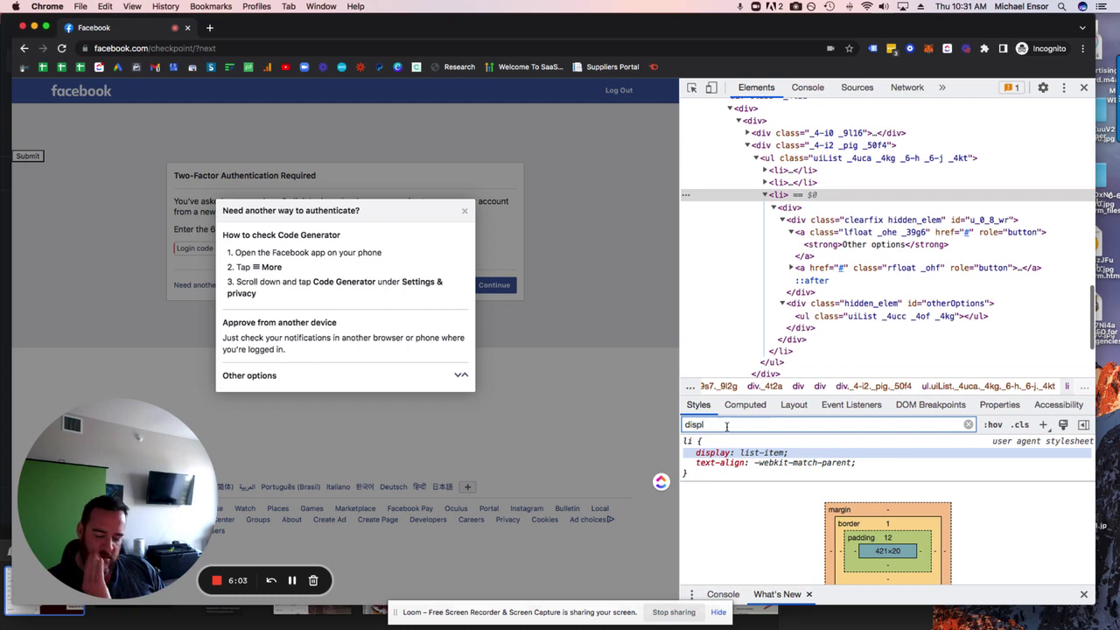
{"action": "key", "text": "BackSpace"}
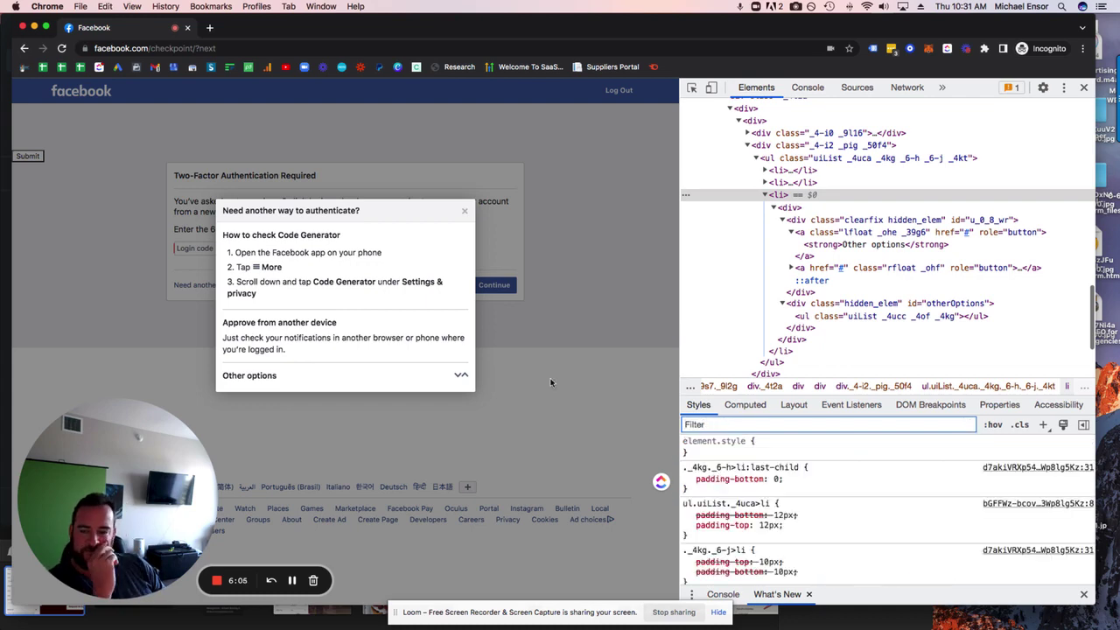
{"action": "left_click", "coordinate": [306, 377]}
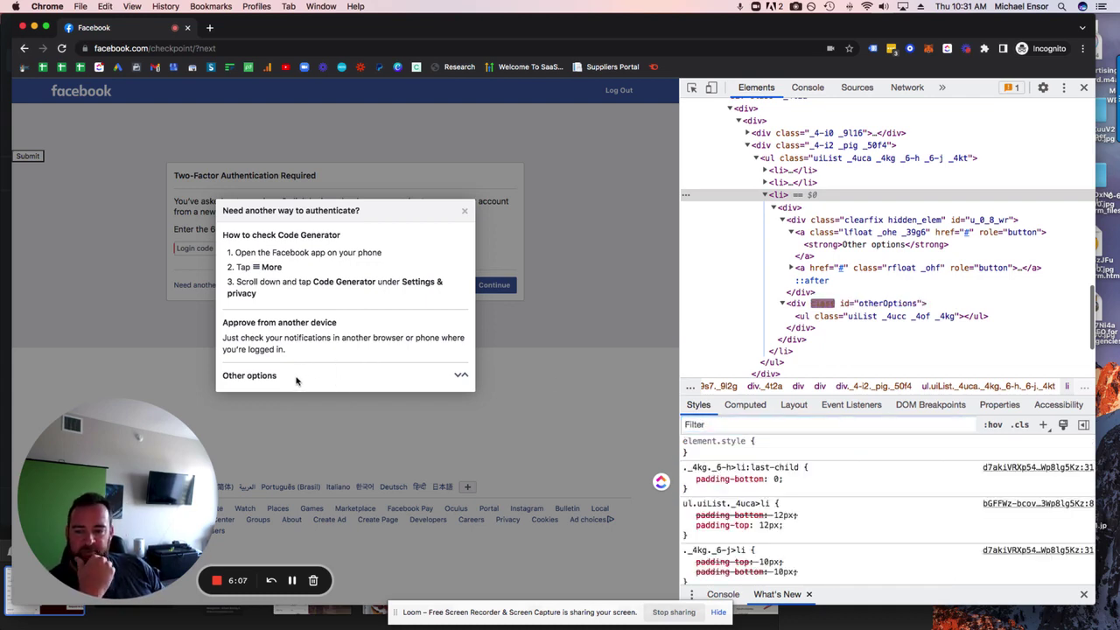
{"action": "right_click", "coordinate": [296, 380]}
{"action": "left_click", "coordinate": [363, 553]}
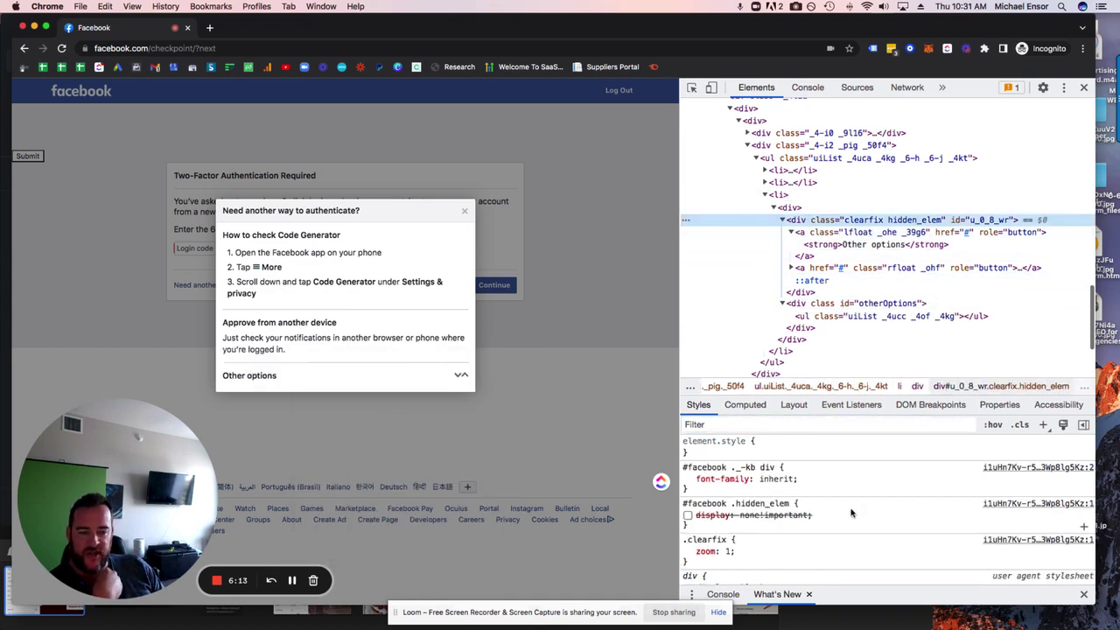
{"action": "scroll", "coordinate": [852, 512], "scroll_direction": "down", "scroll_amount": 5}
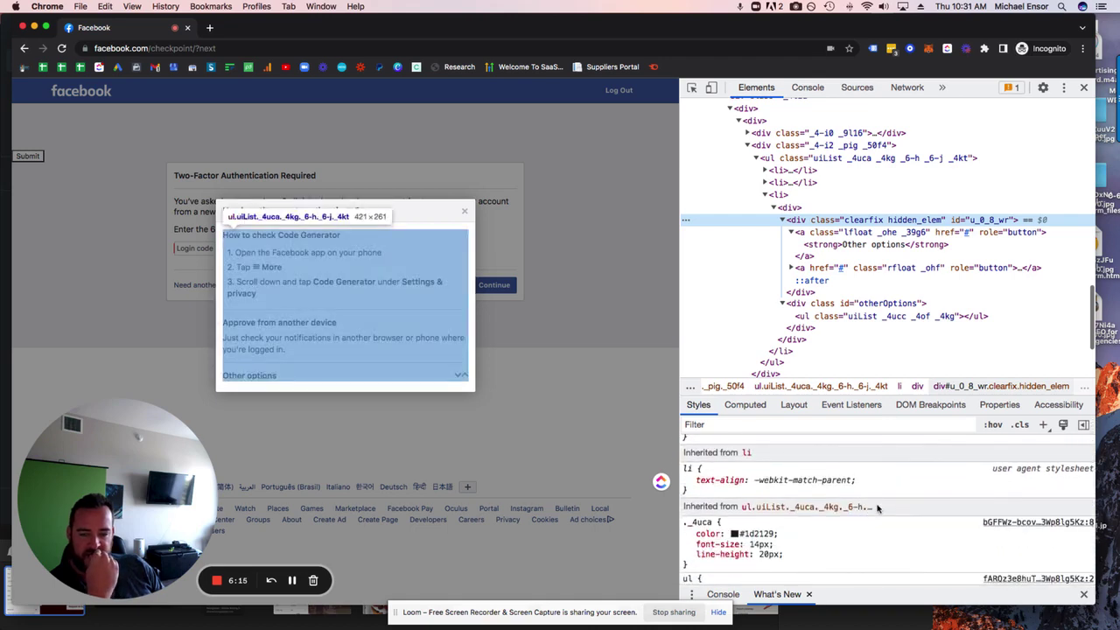
{"action": "scroll", "coordinate": [888, 504], "scroll_direction": "down", "scroll_amount": 4}
{"action": "scroll", "coordinate": [901, 501], "scroll_direction": "up", "scroll_amount": 2}
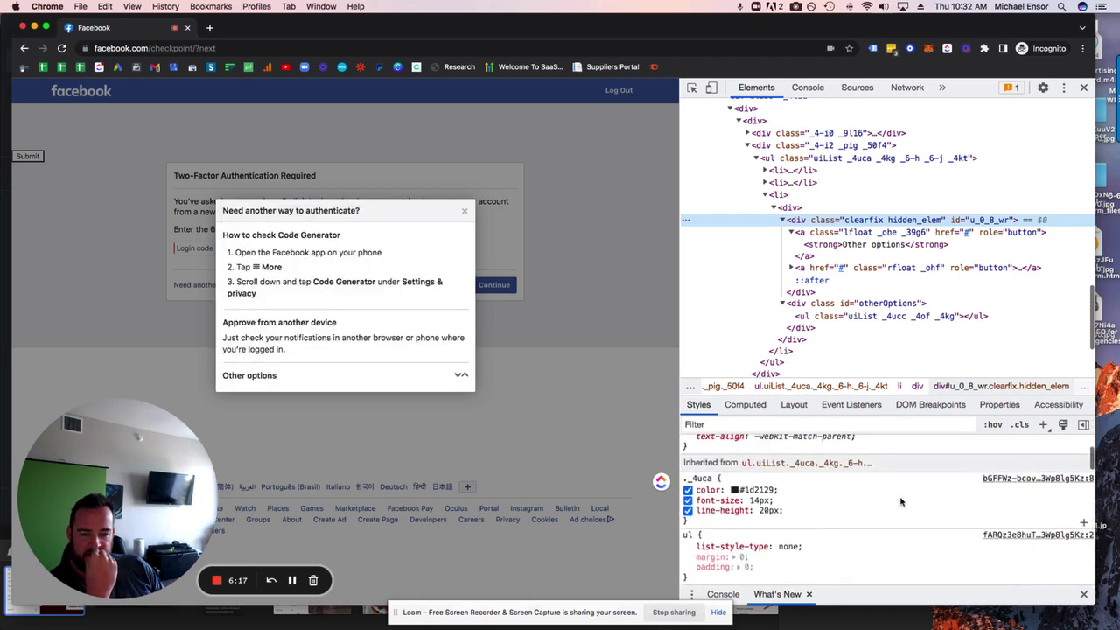
{"action": "scroll", "coordinate": [901, 501], "scroll_direction": "up", "scroll_amount": 1}
{"action": "scroll", "coordinate": [931, 496], "scroll_direction": "down", "scroll_amount": 3}
{"action": "scroll", "coordinate": [930, 496], "scroll_direction": "down", "scroll_amount": 2}
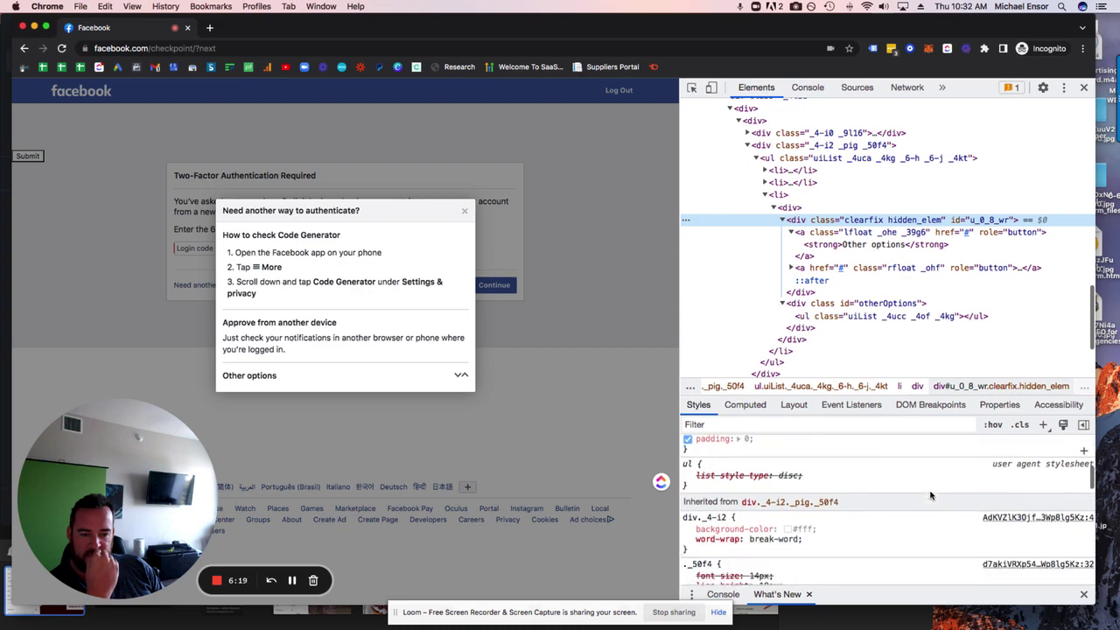
{"action": "scroll", "coordinate": [931, 496], "scroll_direction": "up", "scroll_amount": 1}
{"action": "scroll", "coordinate": [931, 495], "scroll_direction": "up", "scroll_amount": 1}
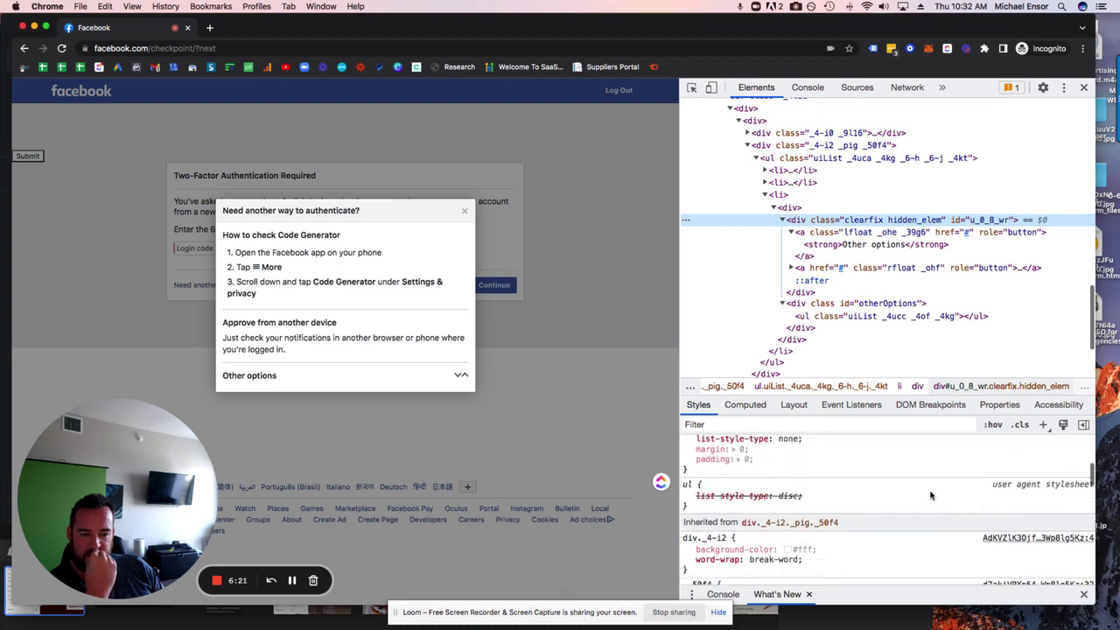
{"action": "scroll", "coordinate": [930, 496], "scroll_direction": "down", "scroll_amount": 2}
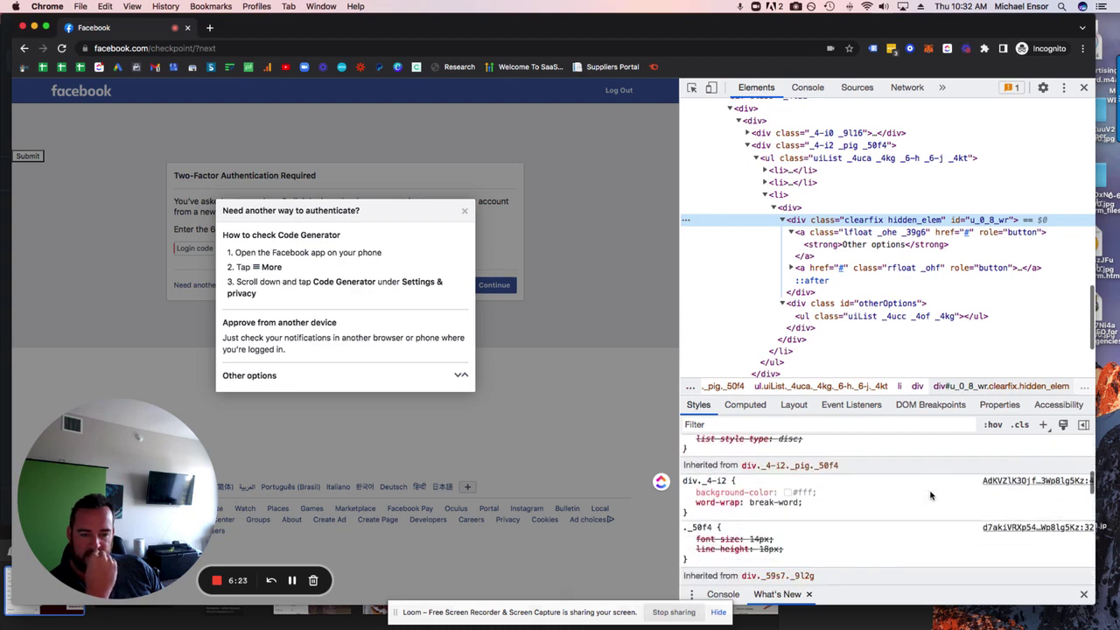
{"action": "scroll", "coordinate": [930, 496], "scroll_direction": "down", "scroll_amount": 1}
{"action": "scroll", "coordinate": [931, 496], "scroll_direction": "down", "scroll_amount": 2}
{"action": "scroll", "coordinate": [930, 496], "scroll_direction": "down", "scroll_amount": 2}
{"action": "scroll", "coordinate": [931, 496], "scroll_direction": "down", "scroll_amount": 1}
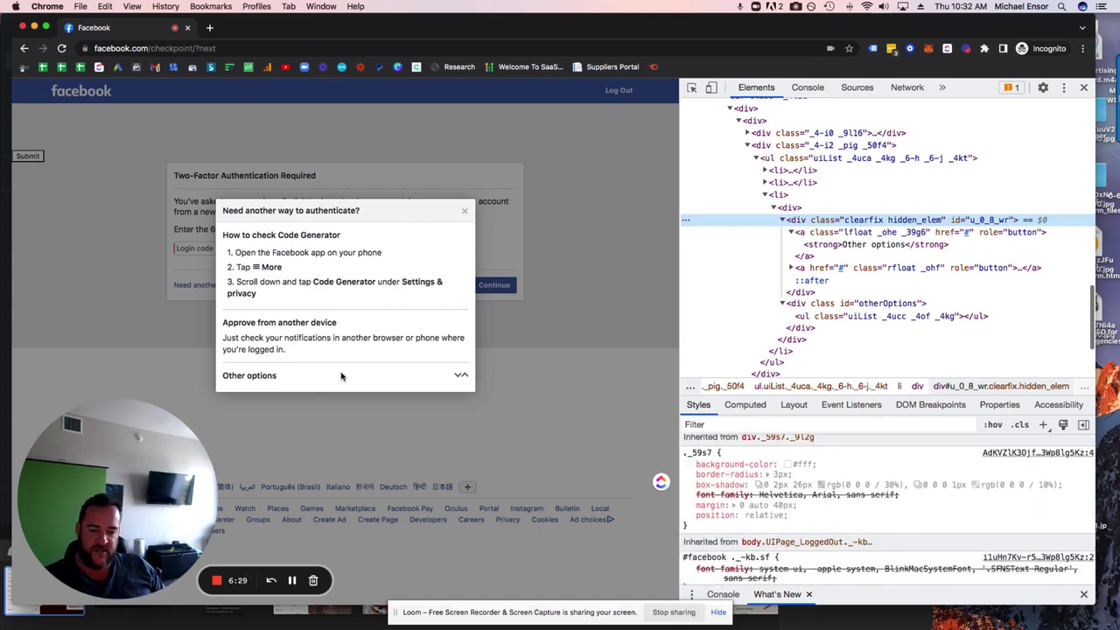
{"action": "scroll", "coordinate": [962, 522], "scroll_direction": "down", "scroll_amount": 3}
{"action": "scroll", "coordinate": [953, 521], "scroll_direction": "down", "scroll_amount": 3}
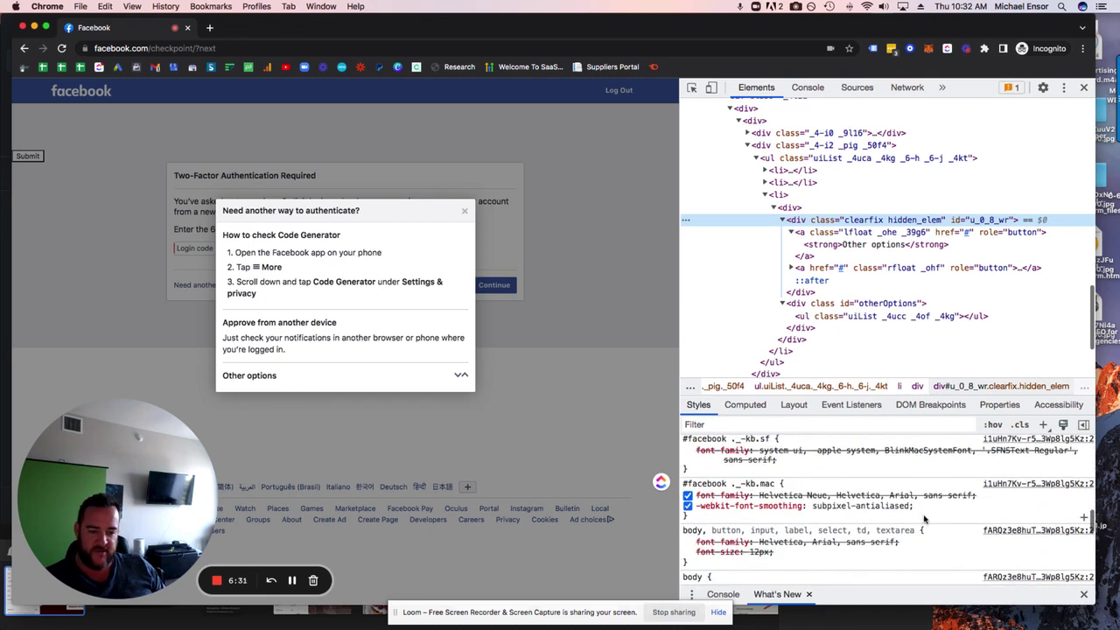
{"action": "scroll", "coordinate": [936, 519], "scroll_direction": "down", "scroll_amount": 2}
{"action": "scroll", "coordinate": [928, 519], "scroll_direction": "down", "scroll_amount": 2}
{"action": "scroll", "coordinate": [928, 519], "scroll_direction": "down", "scroll_amount": 3}
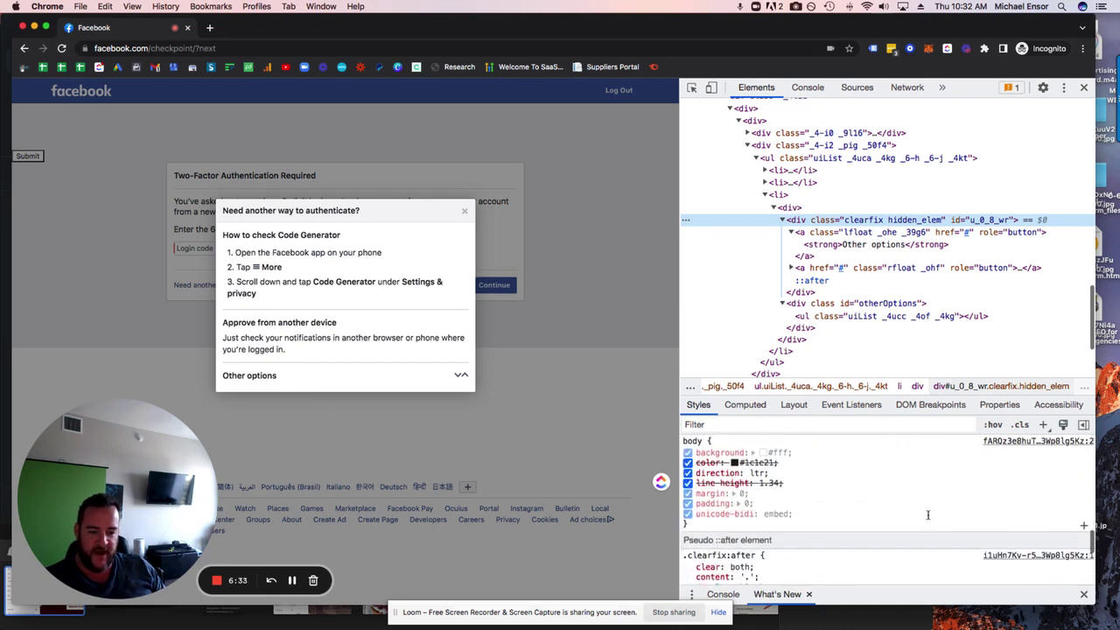
{"action": "scroll", "coordinate": [928, 518], "scroll_direction": "down", "scroll_amount": 2}
{"action": "scroll", "coordinate": [928, 519], "scroll_direction": "down", "scroll_amount": 3}
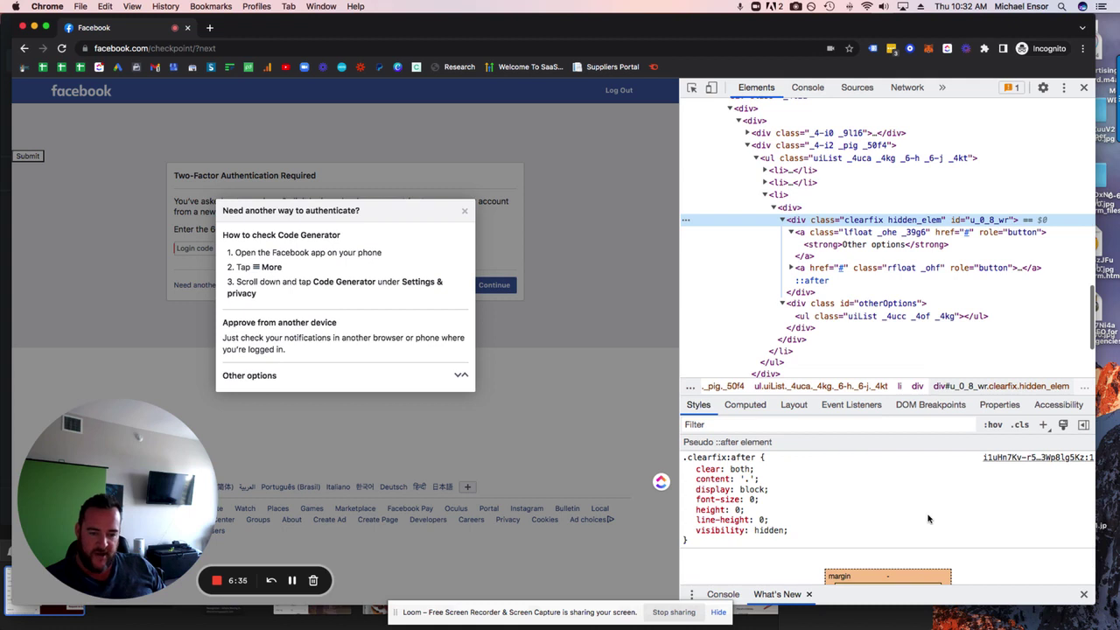
{"action": "mouse_move", "coordinate": [726, 529]}
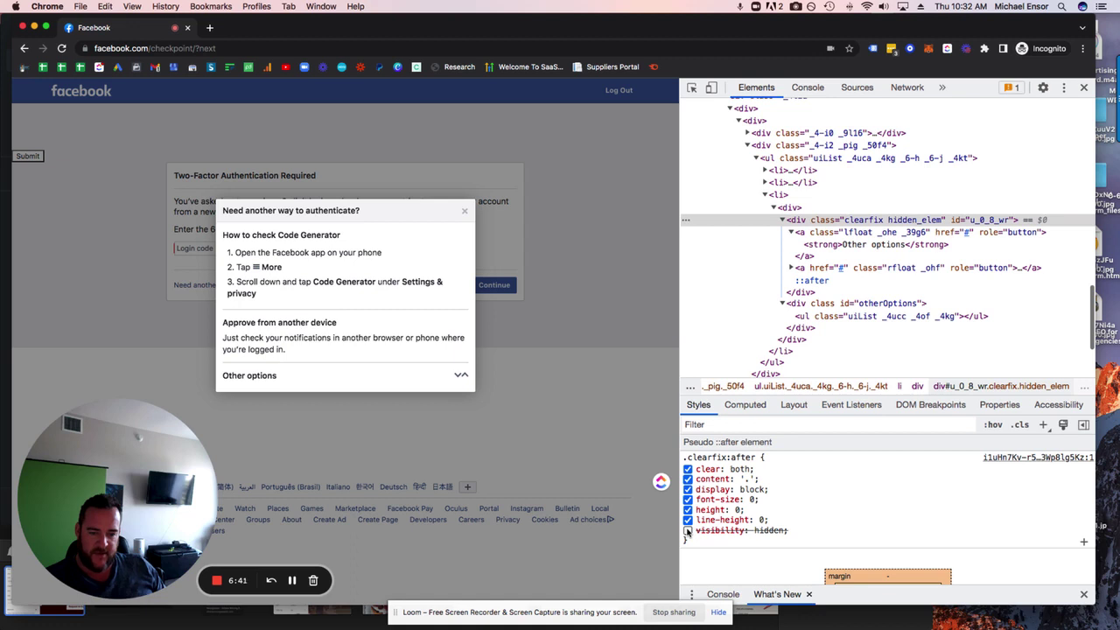
Toggle the ::after element's content rule off and back on.
{"action": "left_click", "coordinate": [687, 478]}
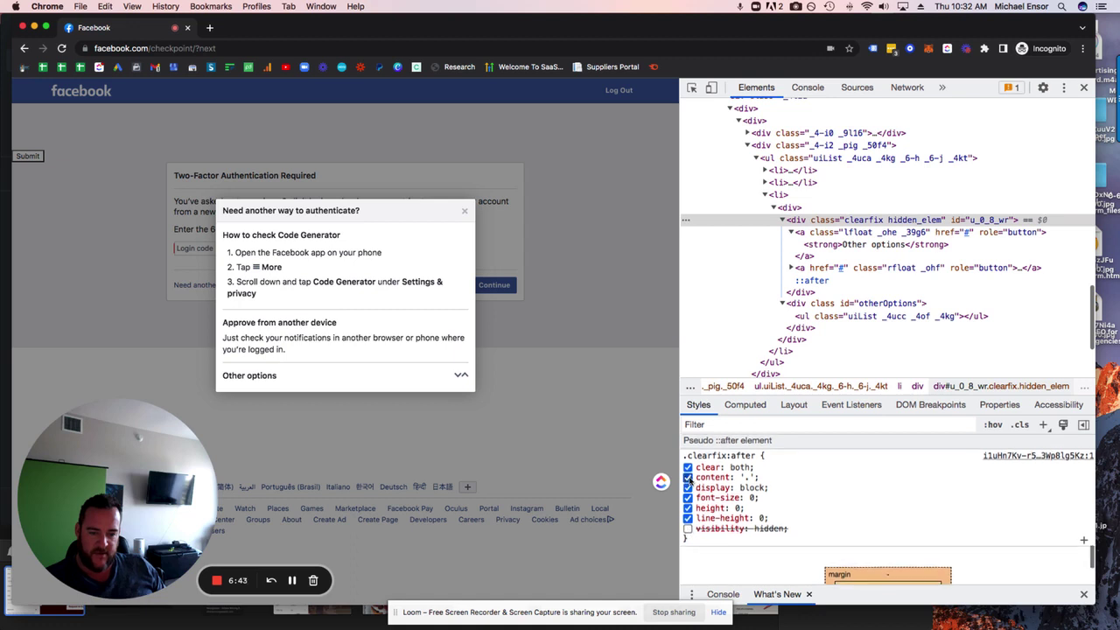
{"action": "left_click", "coordinate": [688, 478]}
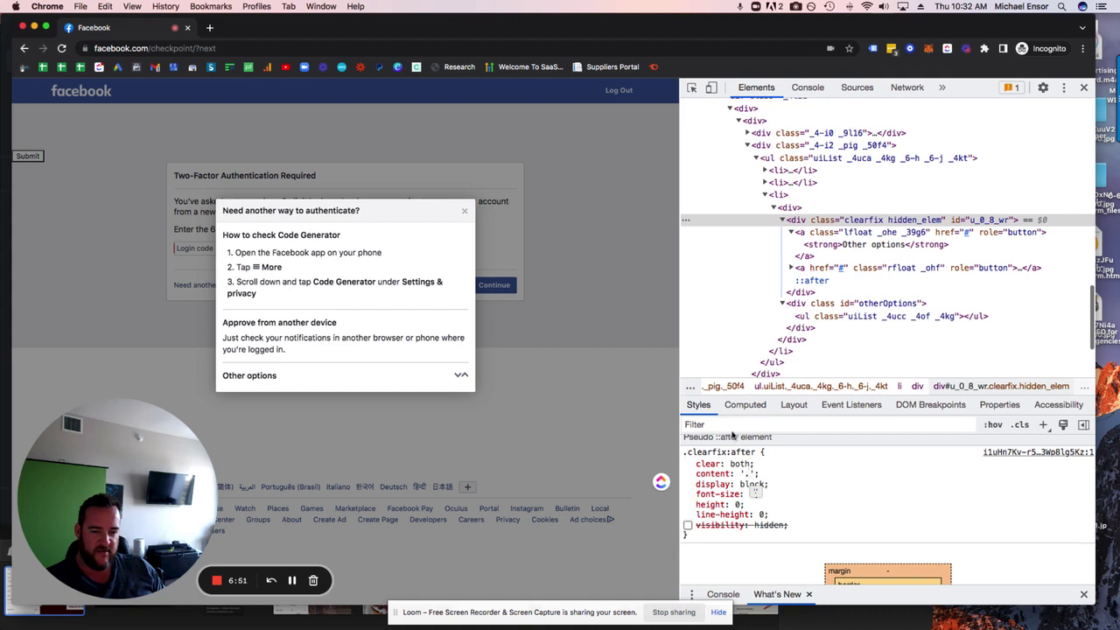
{"action": "scroll", "coordinate": [857, 484], "scroll_direction": "up", "scroll_amount": 3}
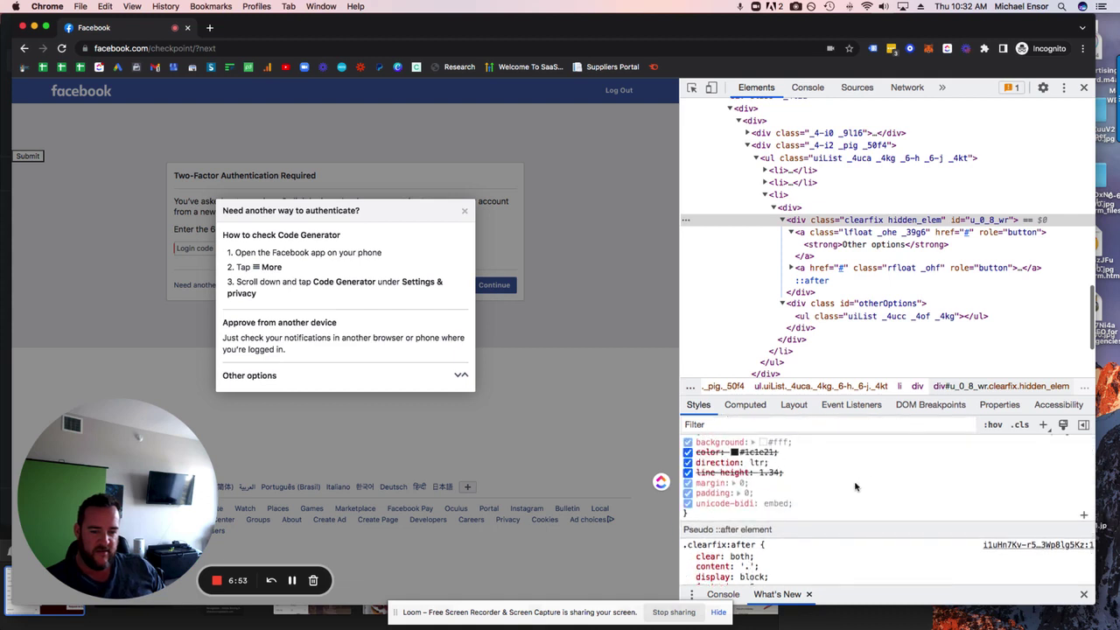
{"action": "scroll", "coordinate": [850, 490], "scroll_direction": "up", "scroll_amount": 2}
{"action": "scroll", "coordinate": [850, 491], "scroll_direction": "up", "scroll_amount": 2}
{"action": "scroll", "coordinate": [850, 488], "scroll_direction": "up", "scroll_amount": 2}
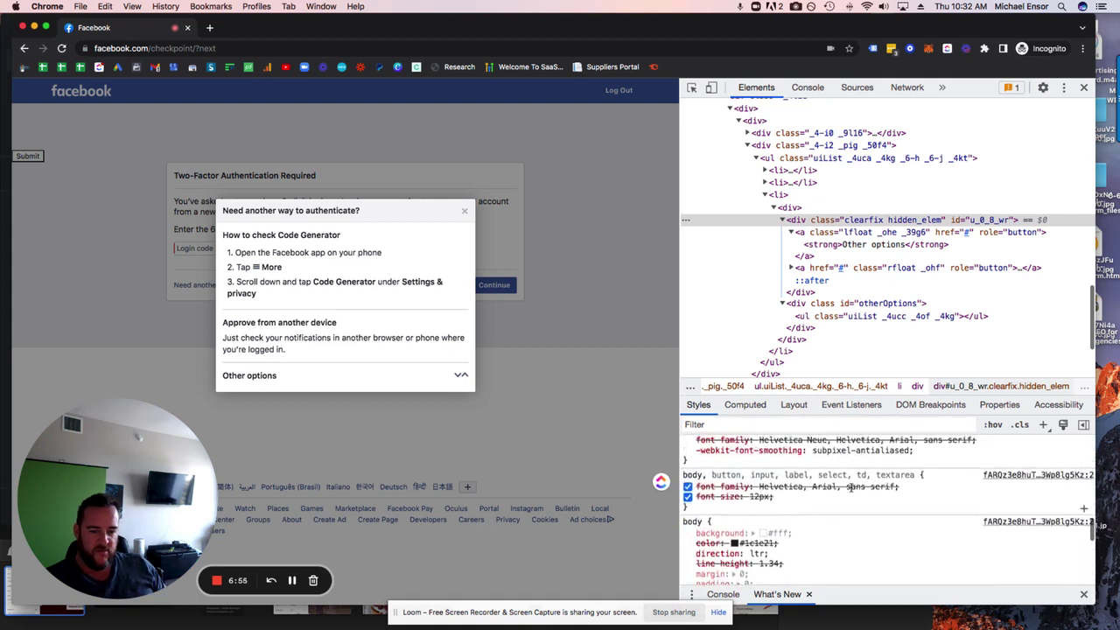
{"action": "scroll", "coordinate": [850, 488], "scroll_direction": "up", "scroll_amount": 2}
{"action": "scroll", "coordinate": [850, 487], "scroll_direction": "up", "scroll_amount": 2}
{"action": "scroll", "coordinate": [850, 487], "scroll_direction": "up", "scroll_amount": 2}
{"action": "scroll", "coordinate": [851, 488], "scroll_direction": "up", "scroll_amount": 2}
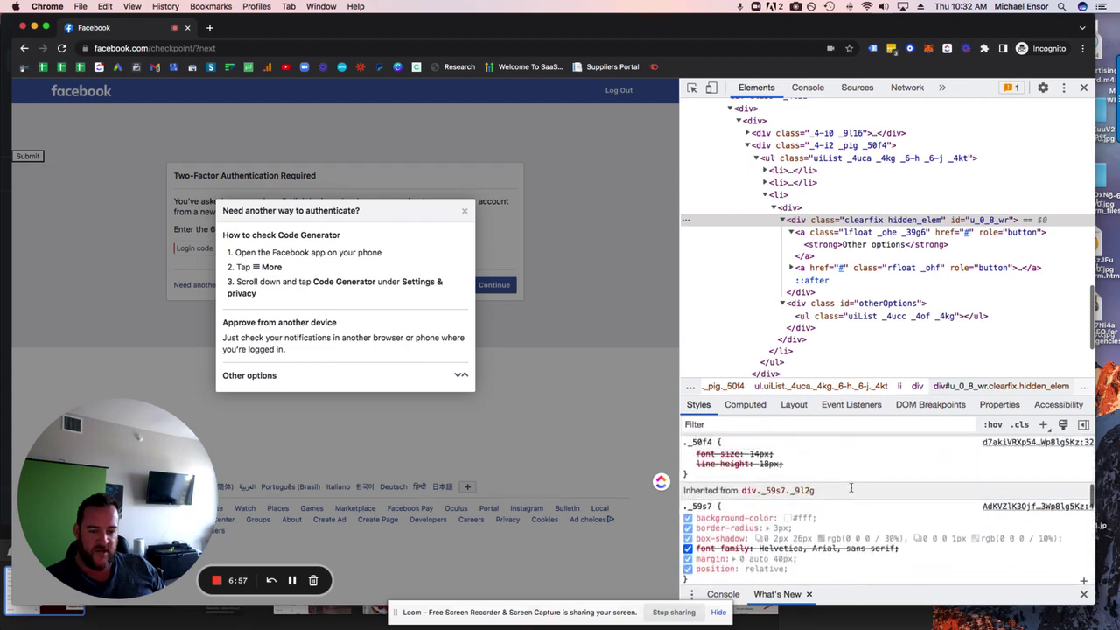
{"action": "scroll", "coordinate": [851, 489], "scroll_direction": "up", "scroll_amount": 2}
{"action": "scroll", "coordinate": [850, 487], "scroll_direction": "up", "scroll_amount": 2}
{"action": "scroll", "coordinate": [850, 487], "scroll_direction": "up", "scroll_amount": 2}
{"action": "scroll", "coordinate": [850, 487], "scroll_direction": "up", "scroll_amount": 2}
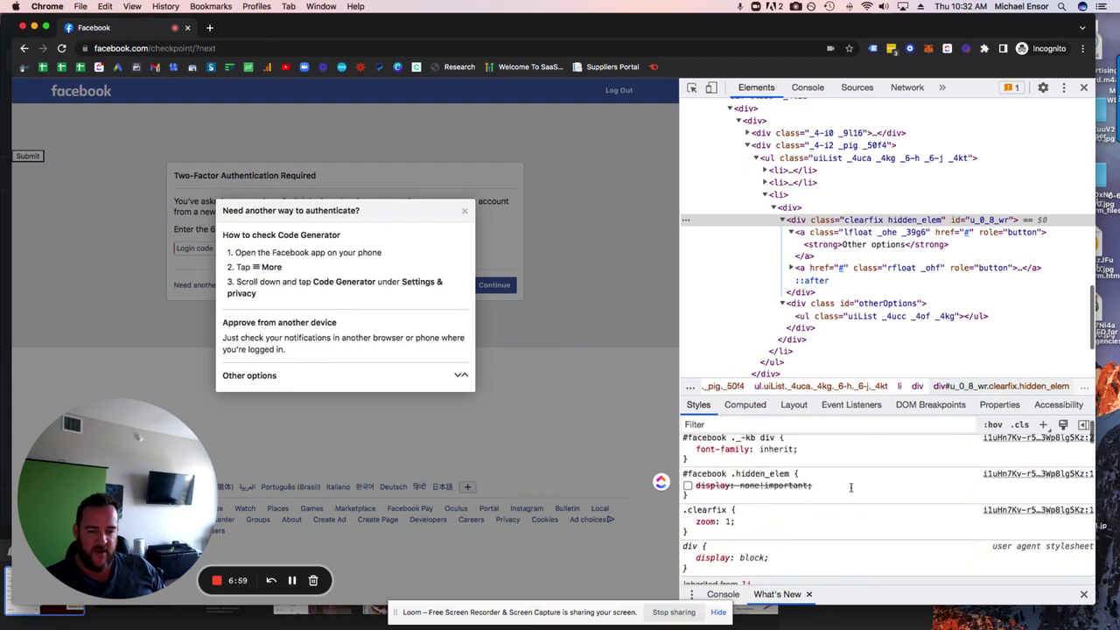
{"action": "scroll", "coordinate": [850, 488], "scroll_direction": "up", "scroll_amount": 2}
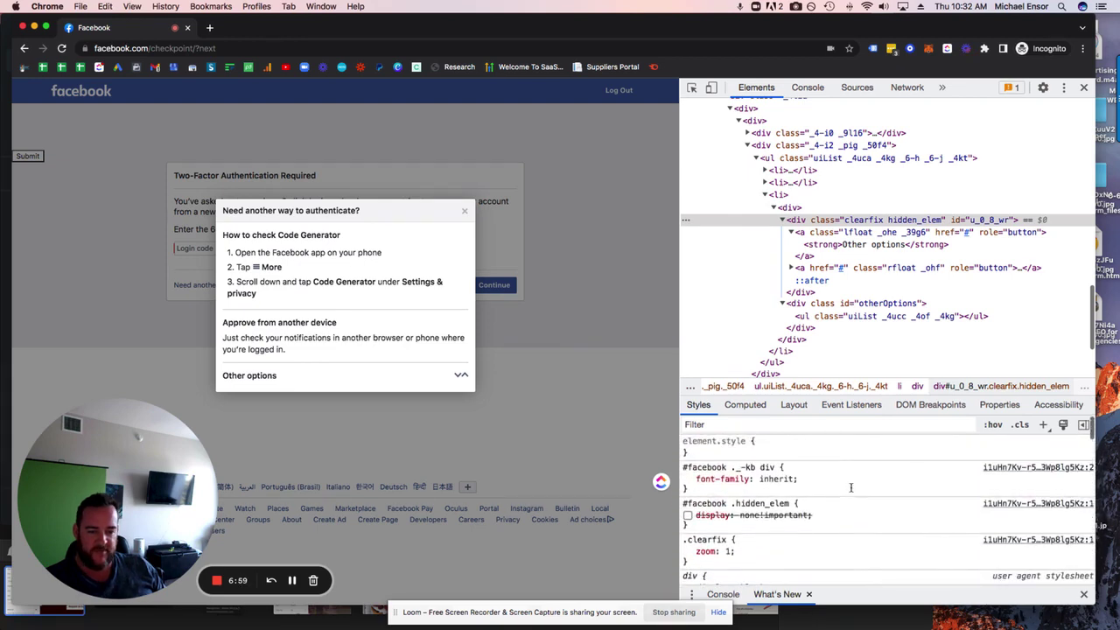
Expand the a.rfloat link and select its <i> arrow icon, previewing the 104×84 sprite.
{"action": "left_click", "coordinate": [891, 233]}
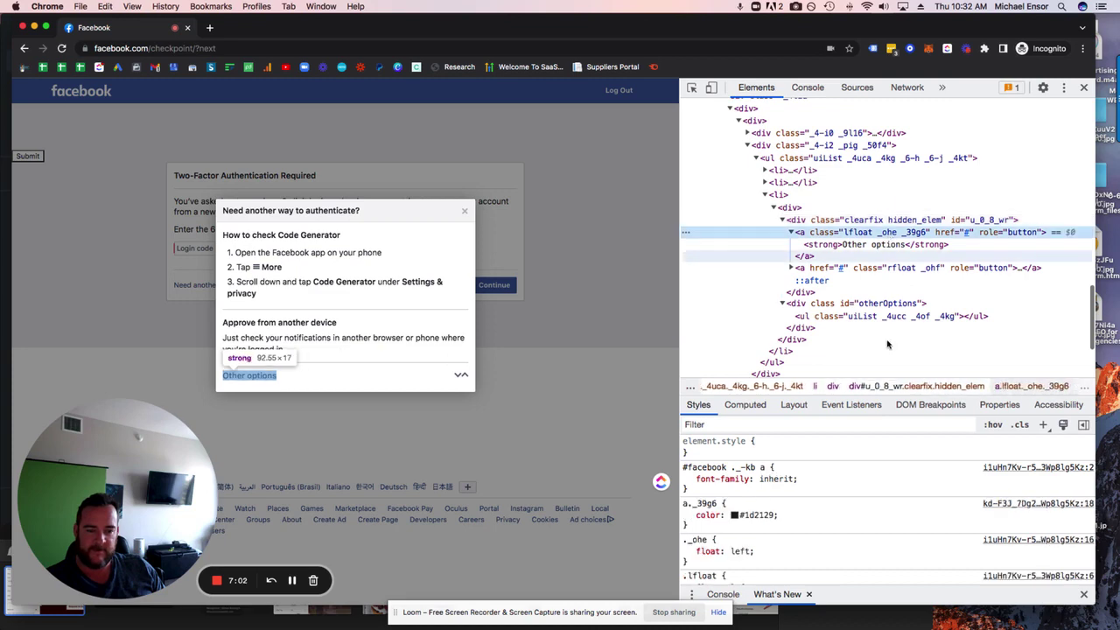
{"action": "scroll", "coordinate": [869, 488], "scroll_direction": "down", "scroll_amount": 2}
{"action": "scroll", "coordinate": [869, 488], "scroll_direction": "up", "scroll_amount": 2}
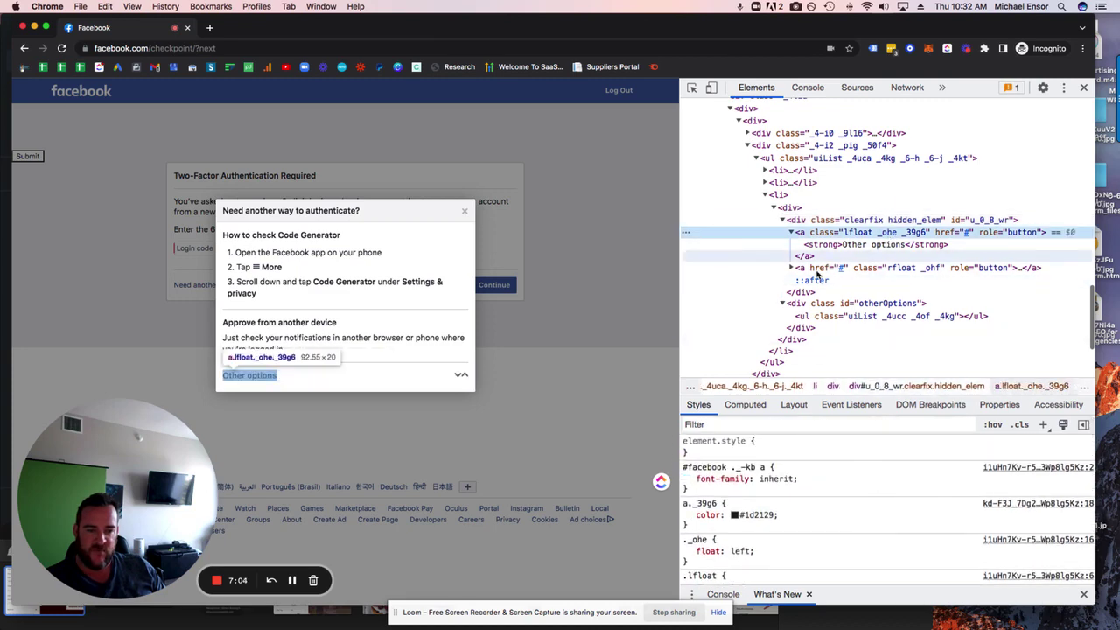
{"action": "left_click", "coordinate": [791, 268]}
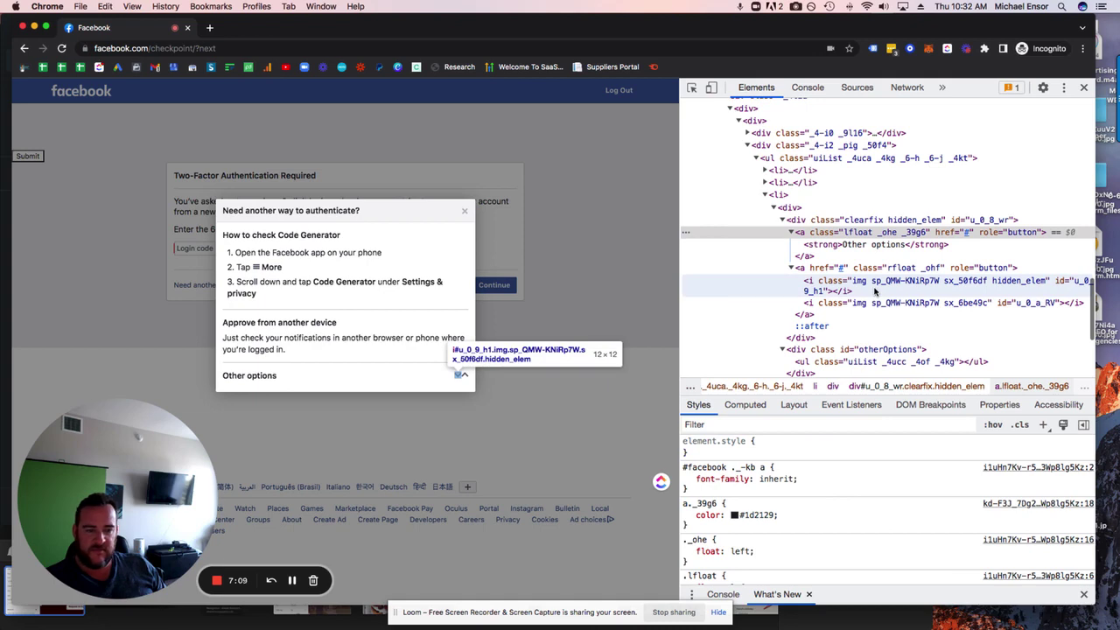
{"action": "left_click", "coordinate": [873, 290]}
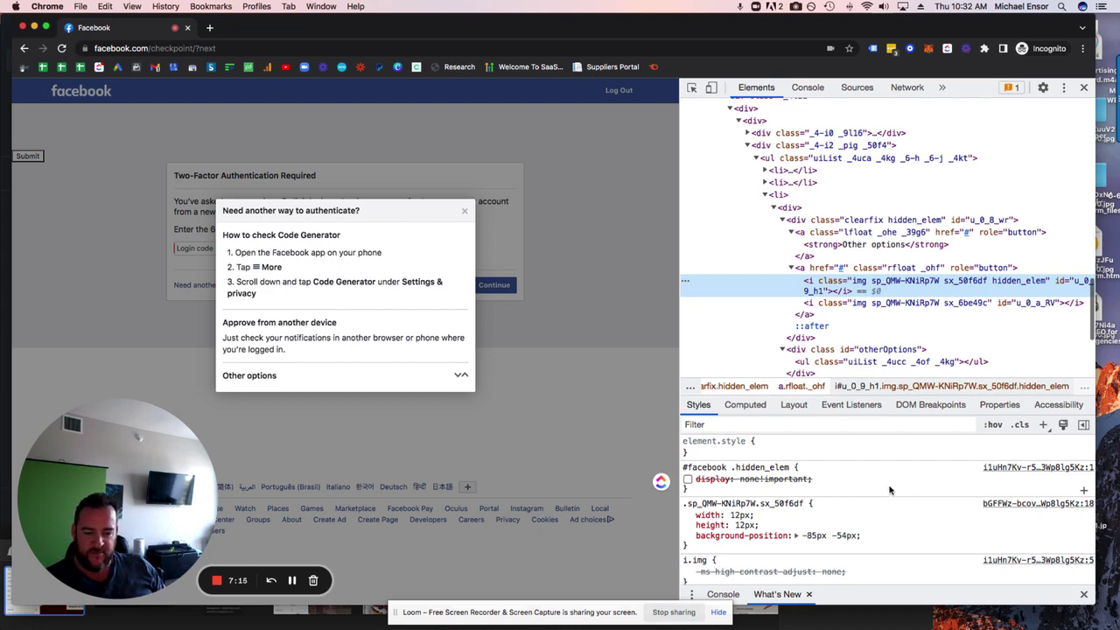
{"action": "scroll", "coordinate": [892, 492], "scroll_direction": "down", "scroll_amount": 2}
{"action": "scroll", "coordinate": [906, 504], "scroll_direction": "down", "scroll_amount": 3}
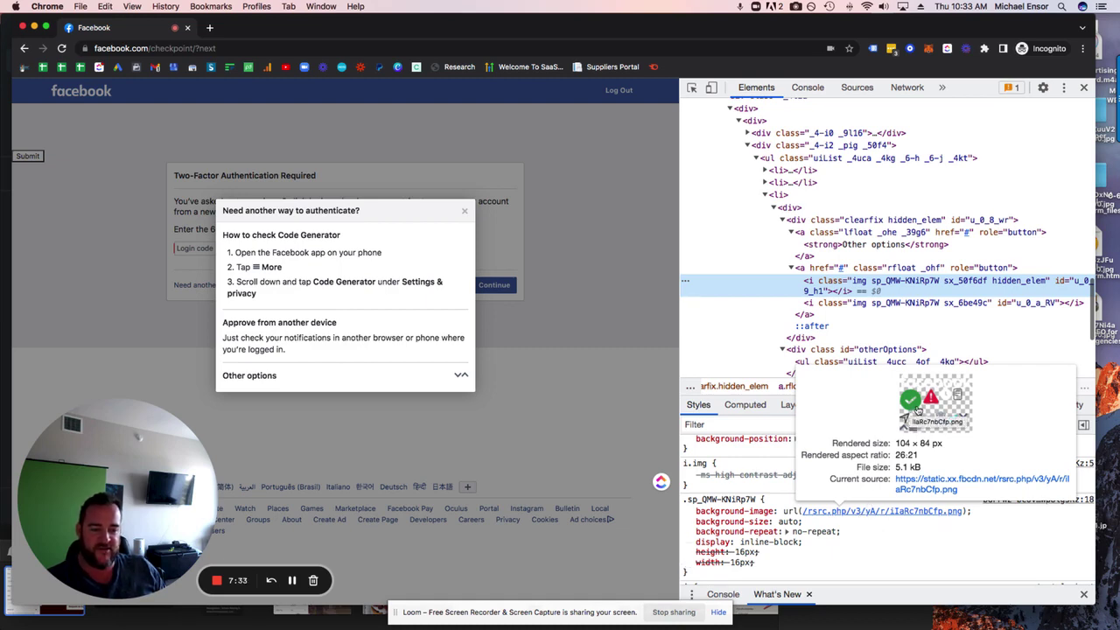
View the ilaRc7nbCfp.png sprite in a new tab, zooming in and out, then close it.
{"action": "left_click", "coordinate": [915, 409]}
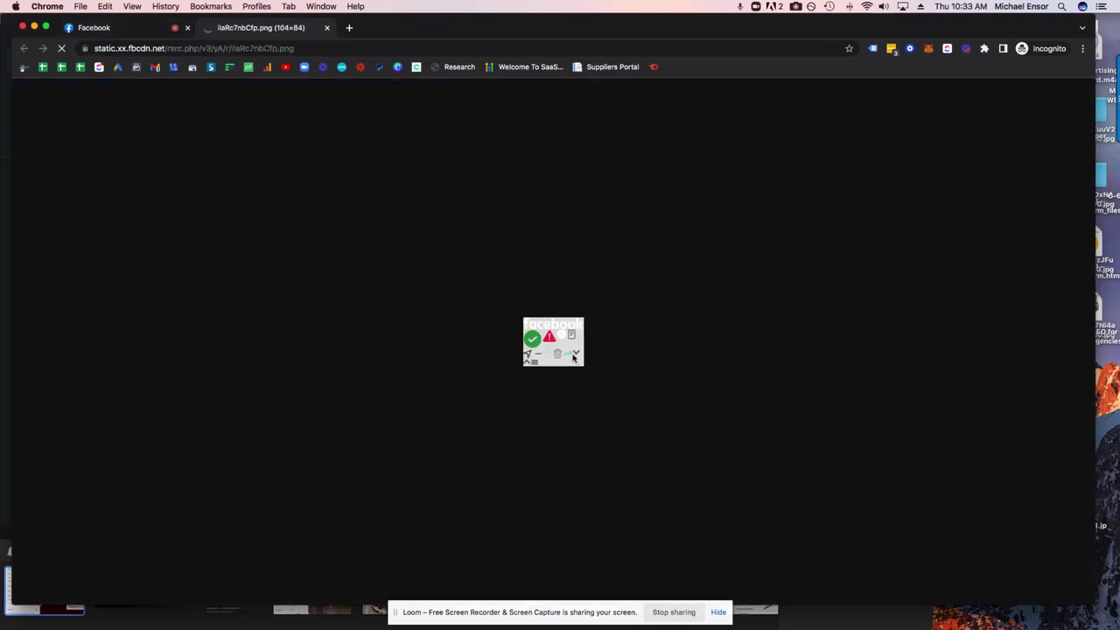
{"action": "key", "text": "super+equal"}
{"action": "key", "text": "super+equal"}
{"action": "key", "text": "super+equal"}
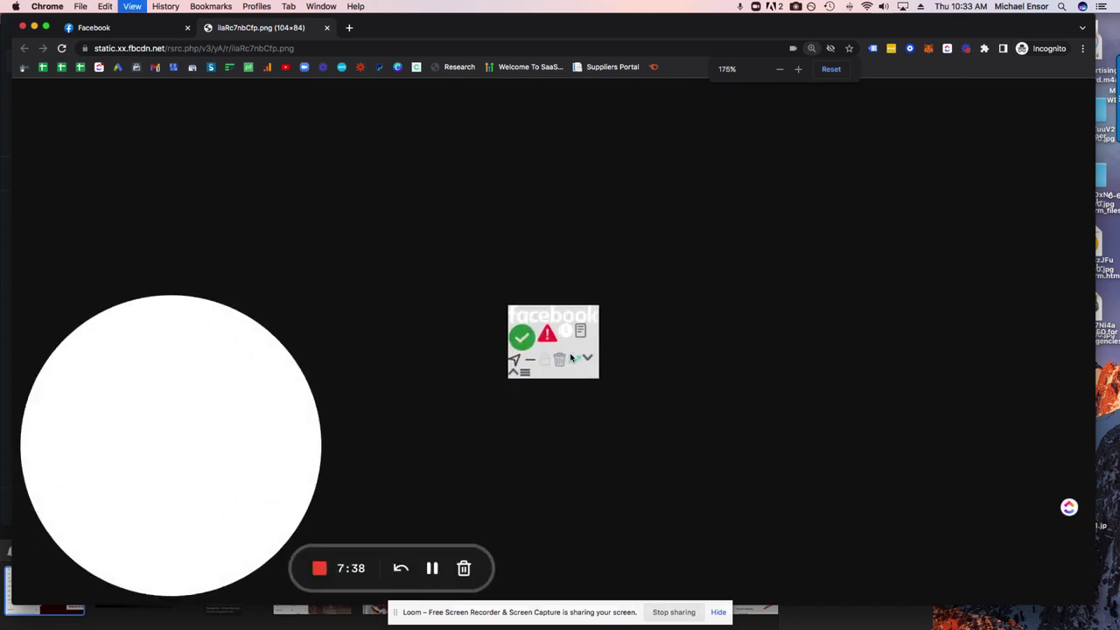
{"action": "key", "text": "super+equal"}
{"action": "key", "text": "super+equal"}
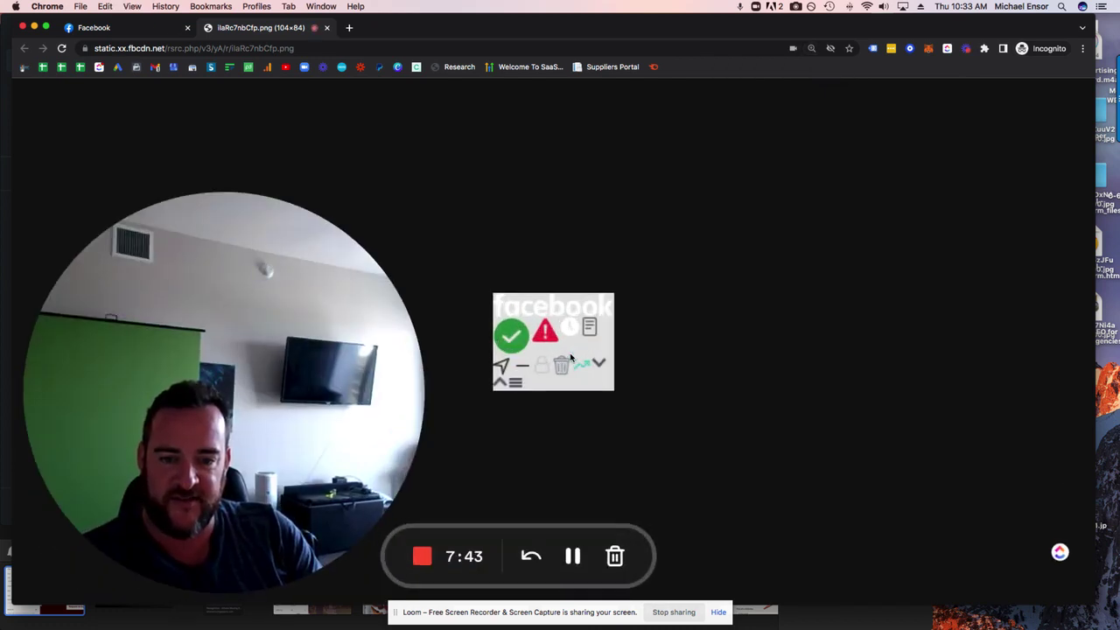
{"action": "key", "text": "super+minus"}
{"action": "key", "text": "super+minus"}
{"action": "key", "text": "super+minus"}
{"action": "key", "text": "super+minus"}
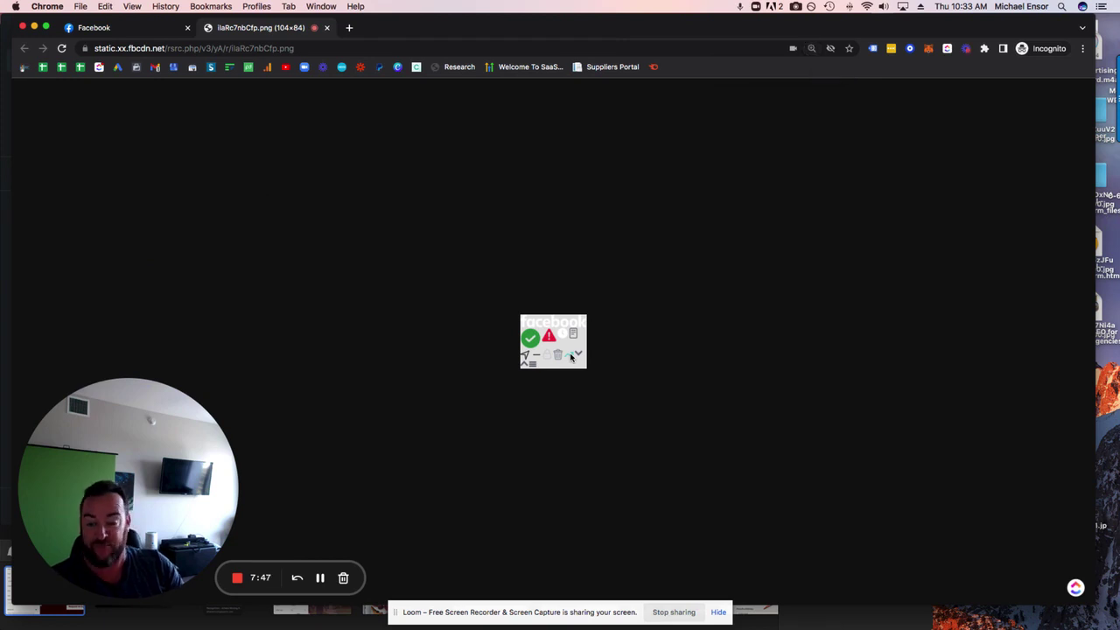
{"action": "key", "text": "super+w"}
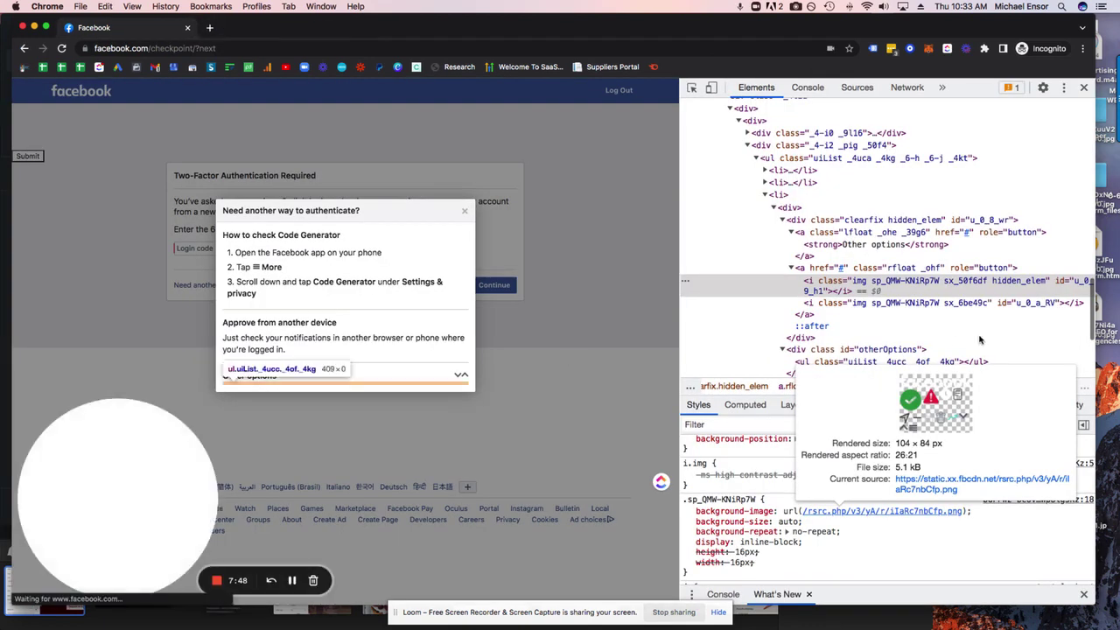
Select the wrapper's ::after pseudo-element and toggle its clear: both rule off and on.
{"action": "scroll", "coordinate": [898, 539], "scroll_direction": "down", "scroll_amount": 3}
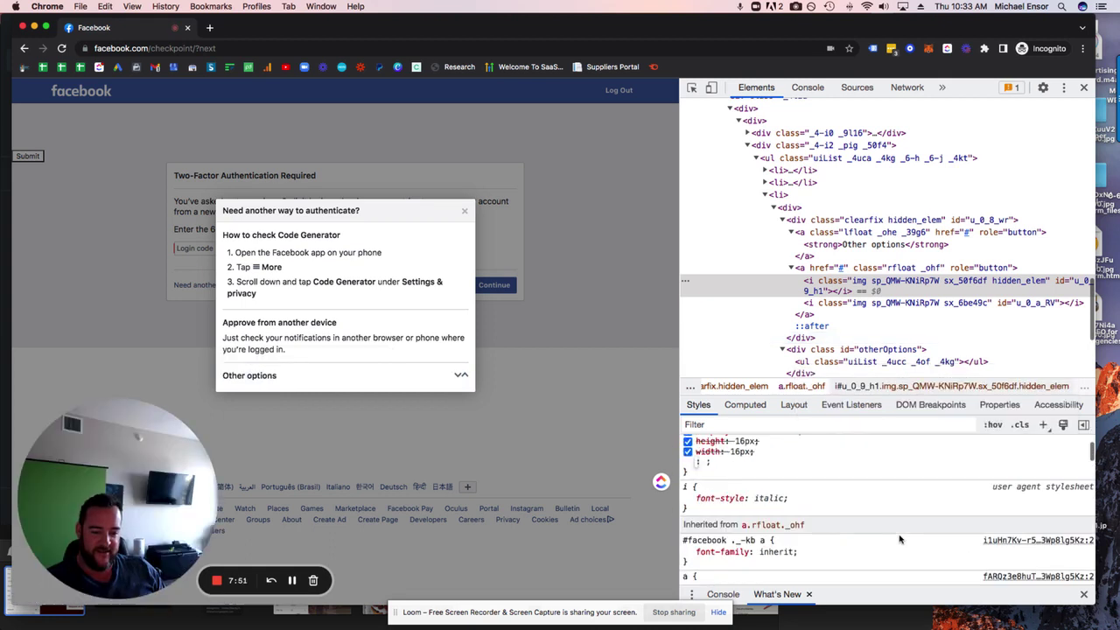
{"action": "scroll", "coordinate": [888, 516], "scroll_direction": "down", "scroll_amount": 2}
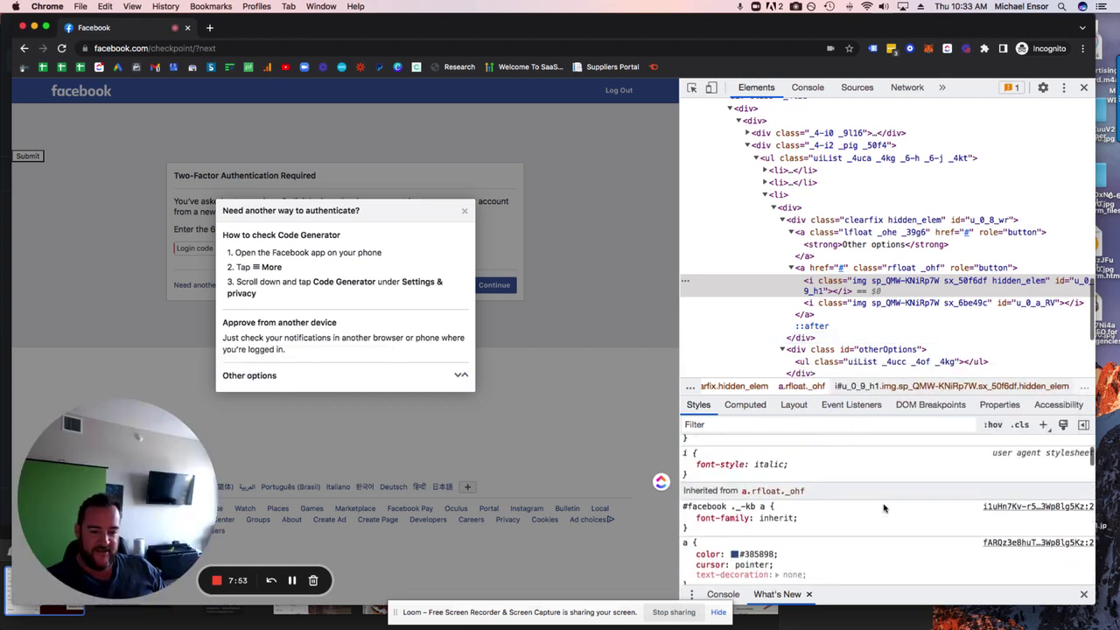
{"action": "scroll", "coordinate": [883, 507], "scroll_direction": "up", "scroll_amount": 1}
{"action": "scroll", "coordinate": [884, 507], "scroll_direction": "down", "scroll_amount": 1}
{"action": "scroll", "coordinate": [883, 508], "scroll_direction": "down", "scroll_amount": 1}
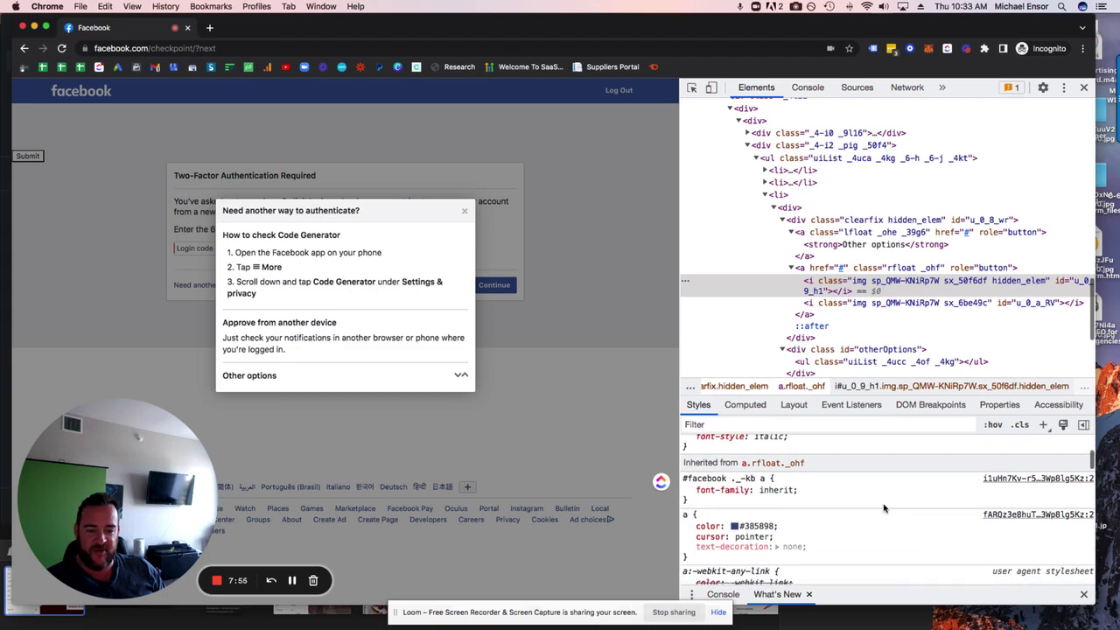
{"action": "scroll", "coordinate": [884, 508], "scroll_direction": "down", "scroll_amount": 1}
{"action": "scroll", "coordinate": [883, 507], "scroll_direction": "down", "scroll_amount": 2}
{"action": "scroll", "coordinate": [883, 507], "scroll_direction": "down", "scroll_amount": 1}
{"action": "scroll", "coordinate": [883, 508], "scroll_direction": "down", "scroll_amount": 1}
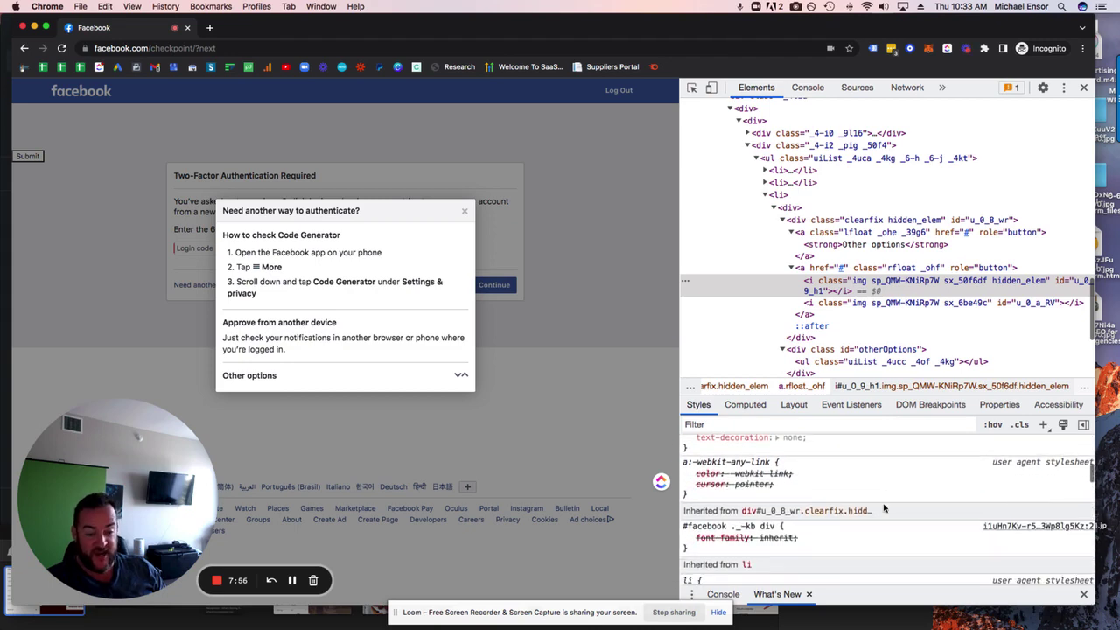
{"action": "scroll", "coordinate": [883, 508], "scroll_direction": "down", "scroll_amount": 2}
{"action": "scroll", "coordinate": [883, 507], "scroll_direction": "down", "scroll_amount": 2}
{"action": "scroll", "coordinate": [883, 507], "scroll_direction": "down", "scroll_amount": 1}
{"action": "scroll", "coordinate": [884, 507], "scroll_direction": "down", "scroll_amount": 2}
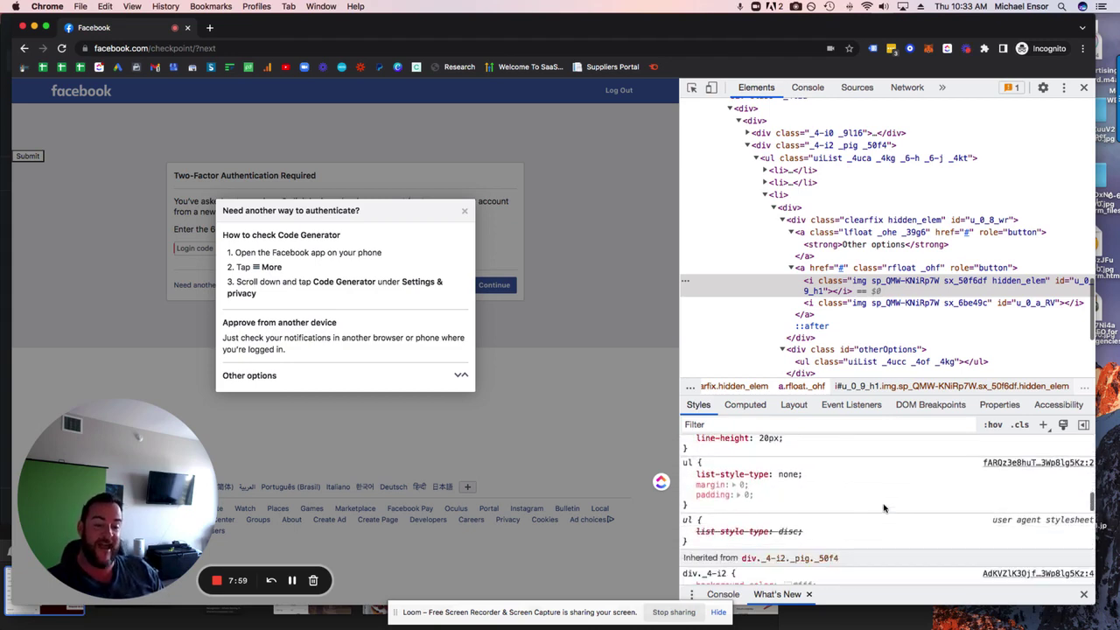
{"action": "scroll", "coordinate": [883, 507], "scroll_direction": "down", "scroll_amount": 2}
{"action": "scroll", "coordinate": [883, 507], "scroll_direction": "down", "scroll_amount": 2}
{"action": "scroll", "coordinate": [883, 507], "scroll_direction": "down", "scroll_amount": 2}
{"action": "scroll", "coordinate": [884, 505], "scroll_direction": "down", "scroll_amount": 2}
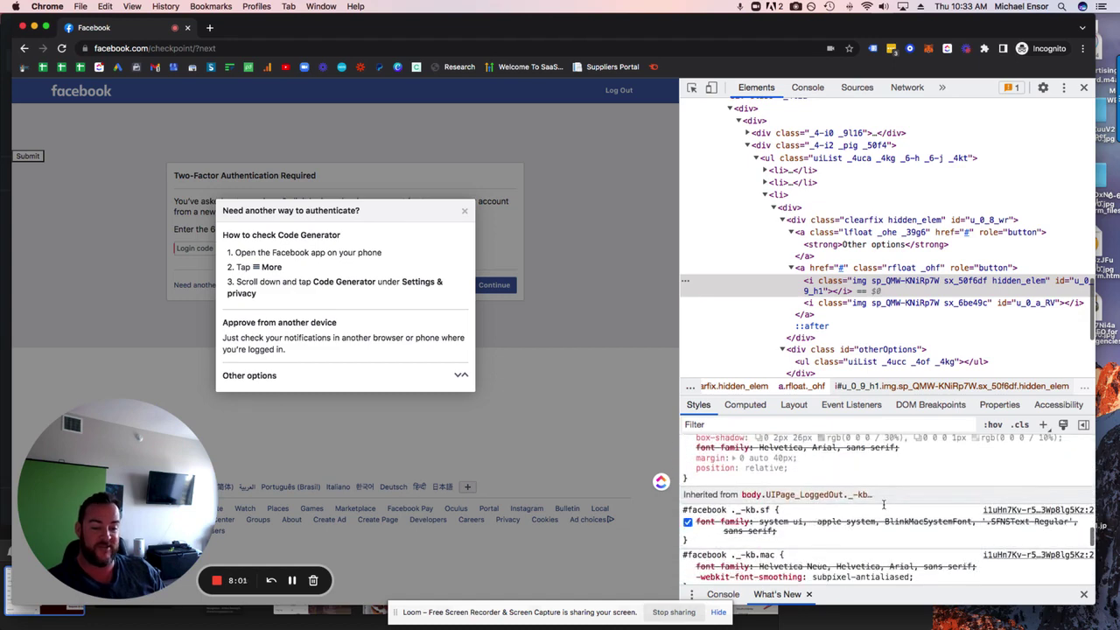
{"action": "scroll", "coordinate": [883, 505], "scroll_direction": "down", "scroll_amount": 2}
{"action": "scroll", "coordinate": [883, 505], "scroll_direction": "down", "scroll_amount": 2}
{"action": "scroll", "coordinate": [884, 504], "scroll_direction": "down", "scroll_amount": 2}
{"action": "scroll", "coordinate": [883, 505], "scroll_direction": "down", "scroll_amount": 2}
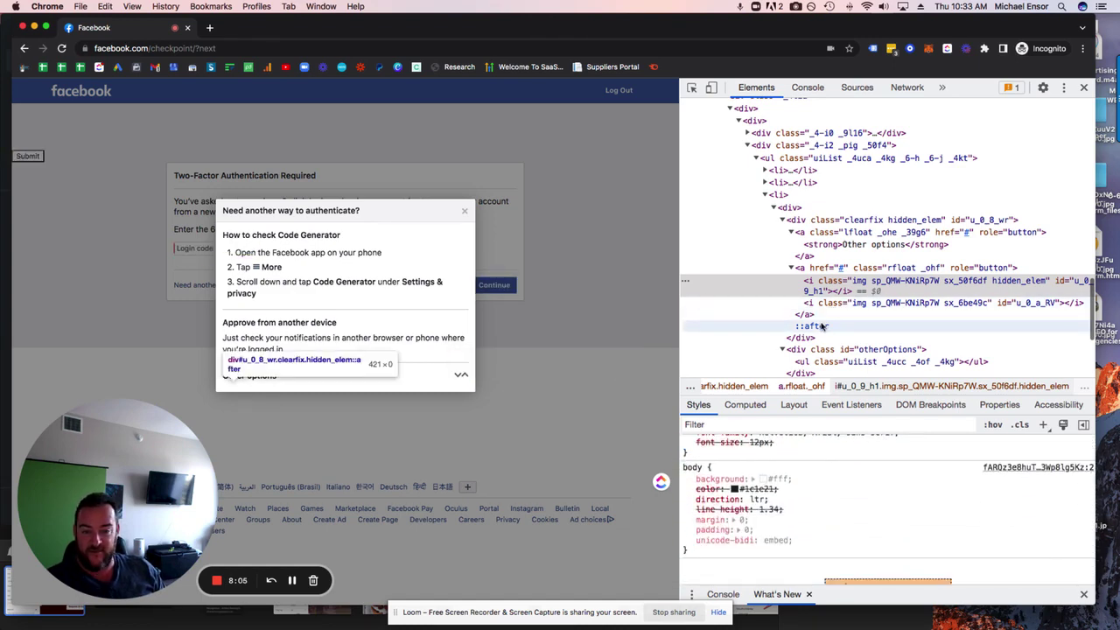
{"action": "left_click", "coordinate": [822, 325]}
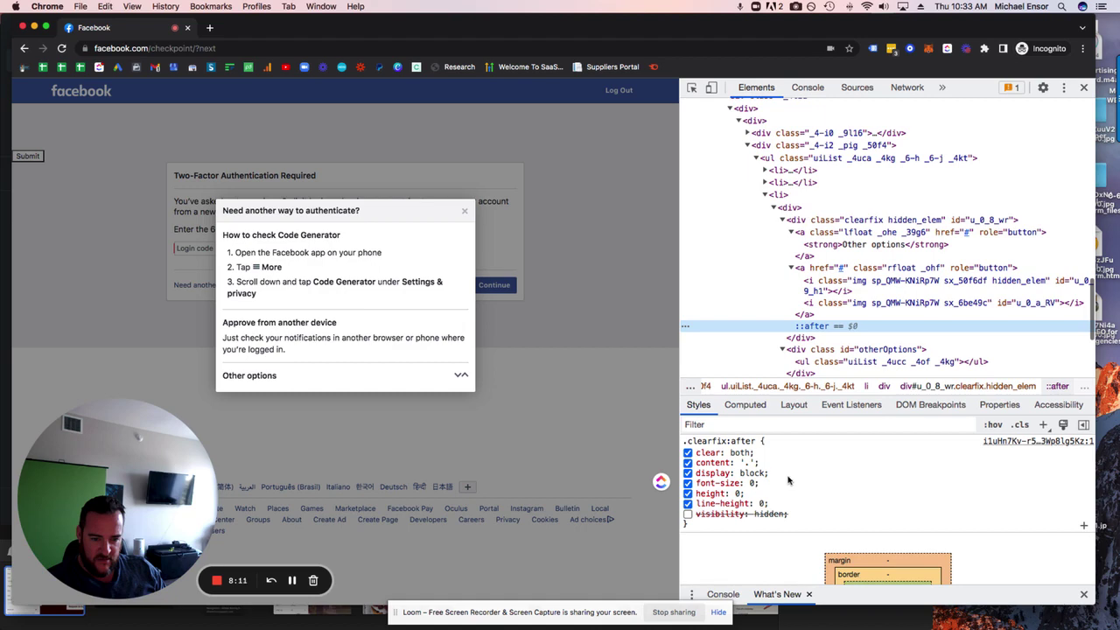
{"action": "left_click", "coordinate": [687, 453]}
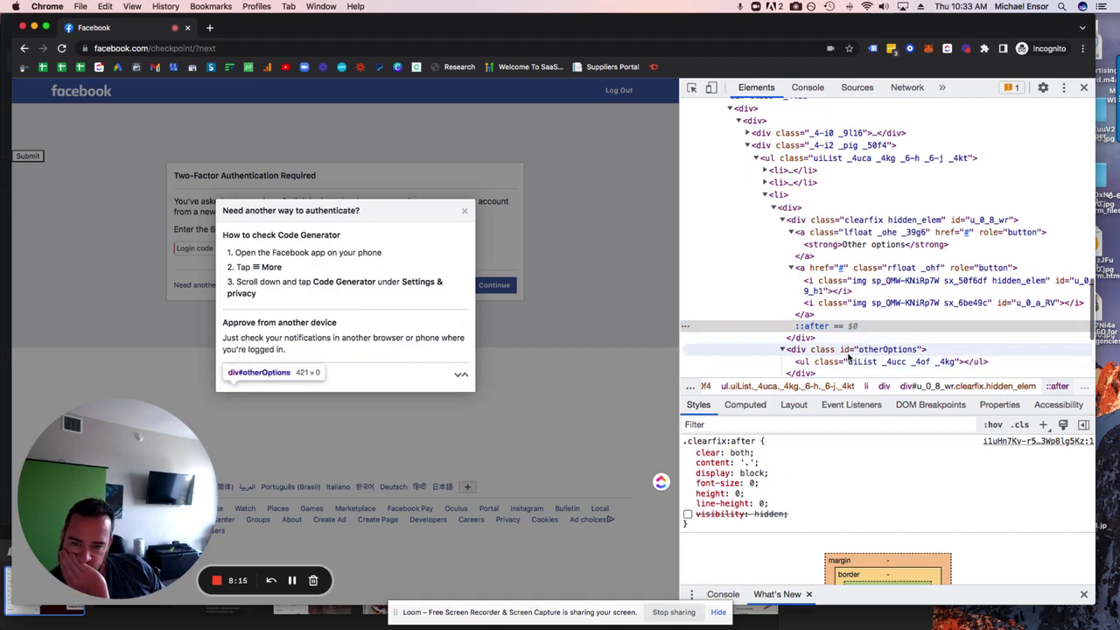
{"action": "scroll", "coordinate": [831, 314], "scroll_direction": "down", "scroll_amount": 2}
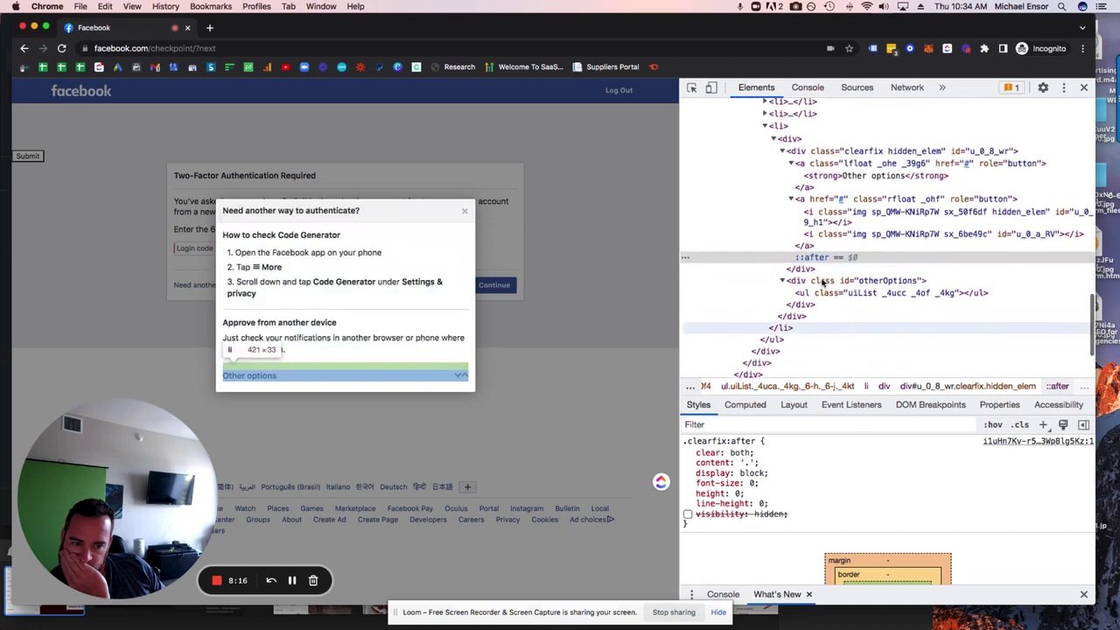
Select div#otherOptions and review its inherited styles down to the body rule.
{"action": "left_click", "coordinate": [814, 281]}
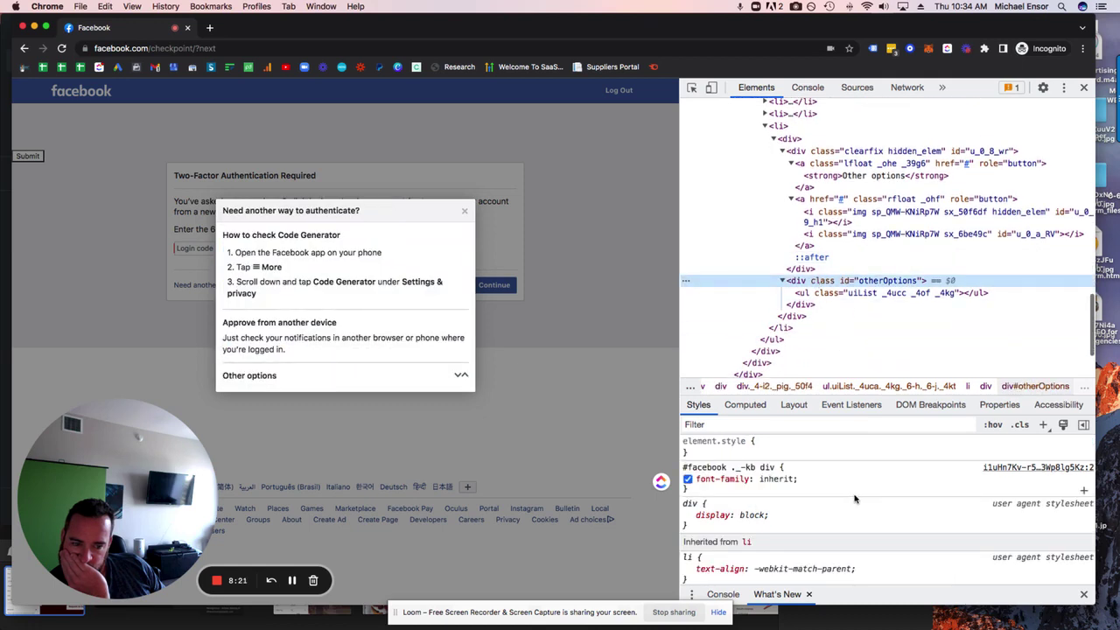
{"action": "scroll", "coordinate": [854, 499], "scroll_direction": "down", "scroll_amount": 3}
{"action": "scroll", "coordinate": [874, 499], "scroll_direction": "up", "scroll_amount": 2}
{"action": "scroll", "coordinate": [889, 499], "scroll_direction": "down", "scroll_amount": 3}
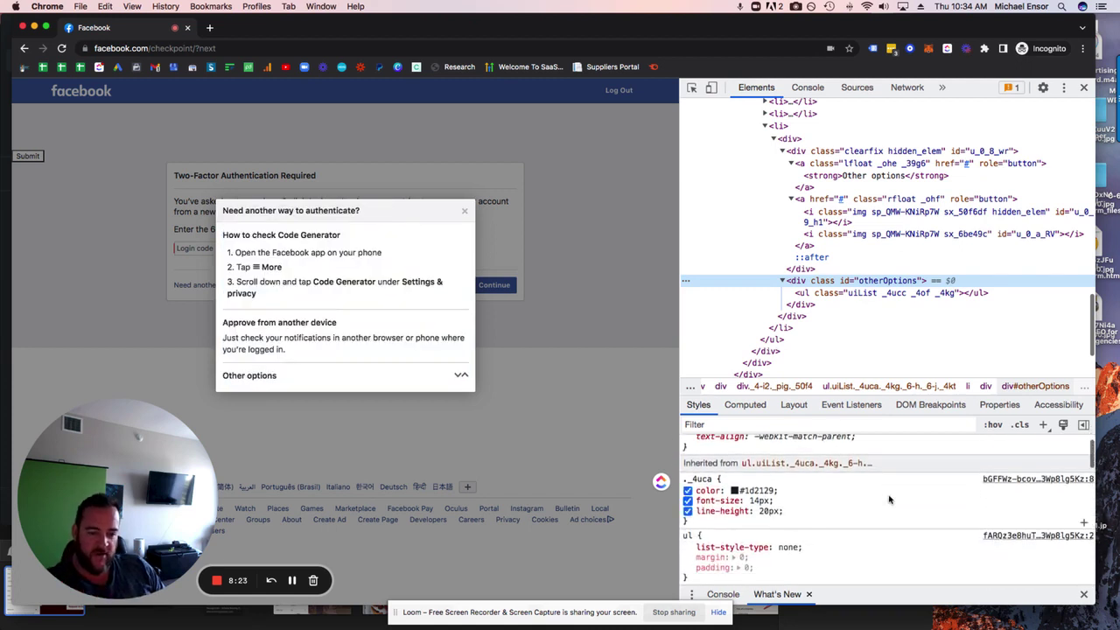
{"action": "scroll", "coordinate": [889, 499], "scroll_direction": "down", "scroll_amount": 1}
{"action": "scroll", "coordinate": [889, 500], "scroll_direction": "down", "scroll_amount": 2}
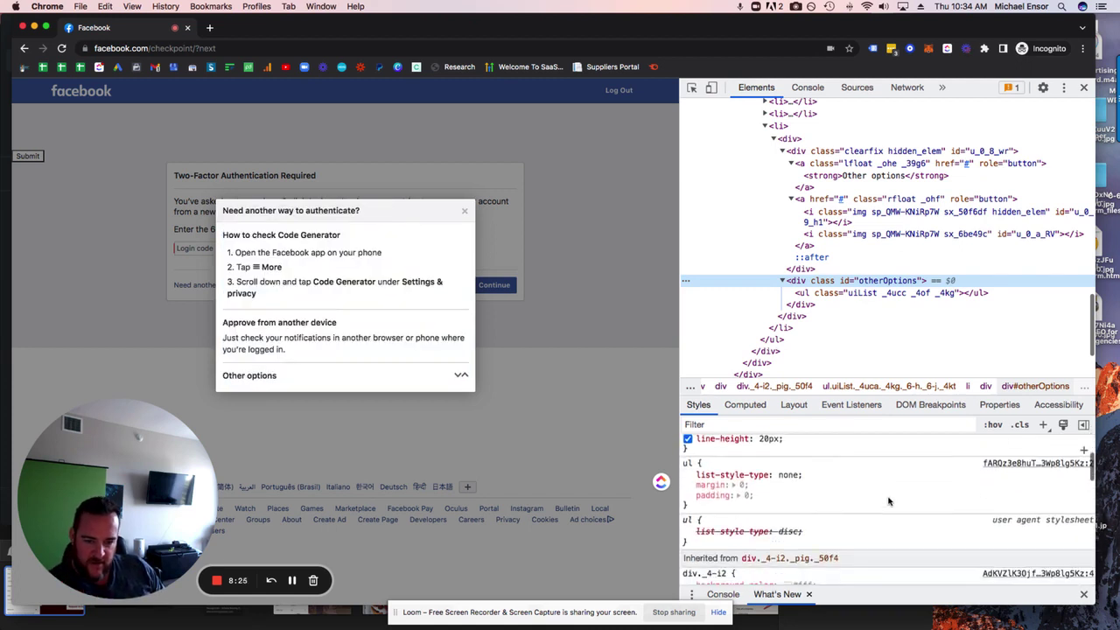
{"action": "scroll", "coordinate": [889, 500], "scroll_direction": "down", "scroll_amount": 2}
{"action": "scroll", "coordinate": [889, 499], "scroll_direction": "down", "scroll_amount": 2}
{"action": "scroll", "coordinate": [887, 498], "scroll_direction": "down", "scroll_amount": 2}
{"action": "scroll", "coordinate": [888, 497], "scroll_direction": "down", "scroll_amount": 2}
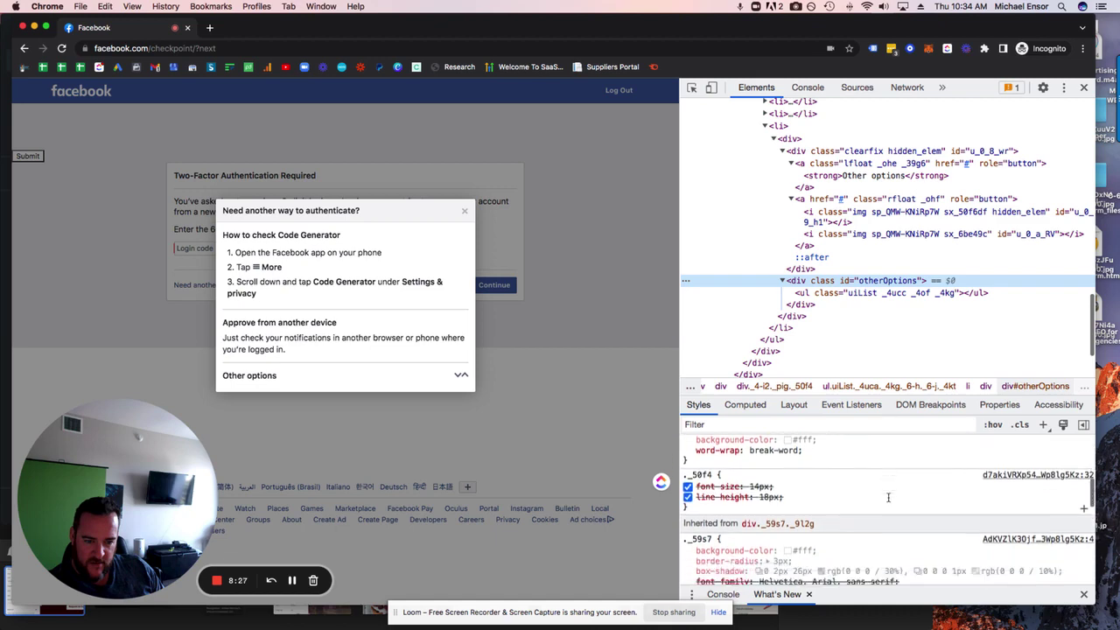
{"action": "scroll", "coordinate": [888, 497], "scroll_direction": "down", "scroll_amount": 2}
{"action": "scroll", "coordinate": [888, 497], "scroll_direction": "down", "scroll_amount": 2}
{"action": "scroll", "coordinate": [888, 499], "scroll_direction": "down", "scroll_amount": 2}
{"action": "scroll", "coordinate": [889, 500], "scroll_direction": "down", "scroll_amount": 2}
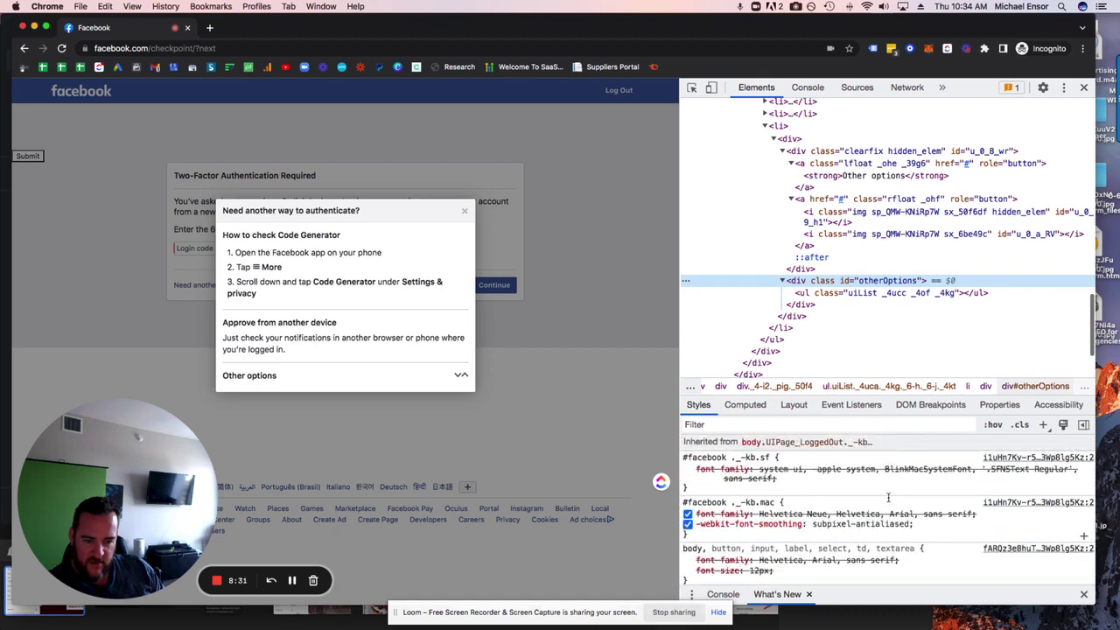
{"action": "scroll", "coordinate": [888, 497], "scroll_direction": "down", "scroll_amount": 2}
{"action": "scroll", "coordinate": [888, 498], "scroll_direction": "down", "scroll_amount": 2}
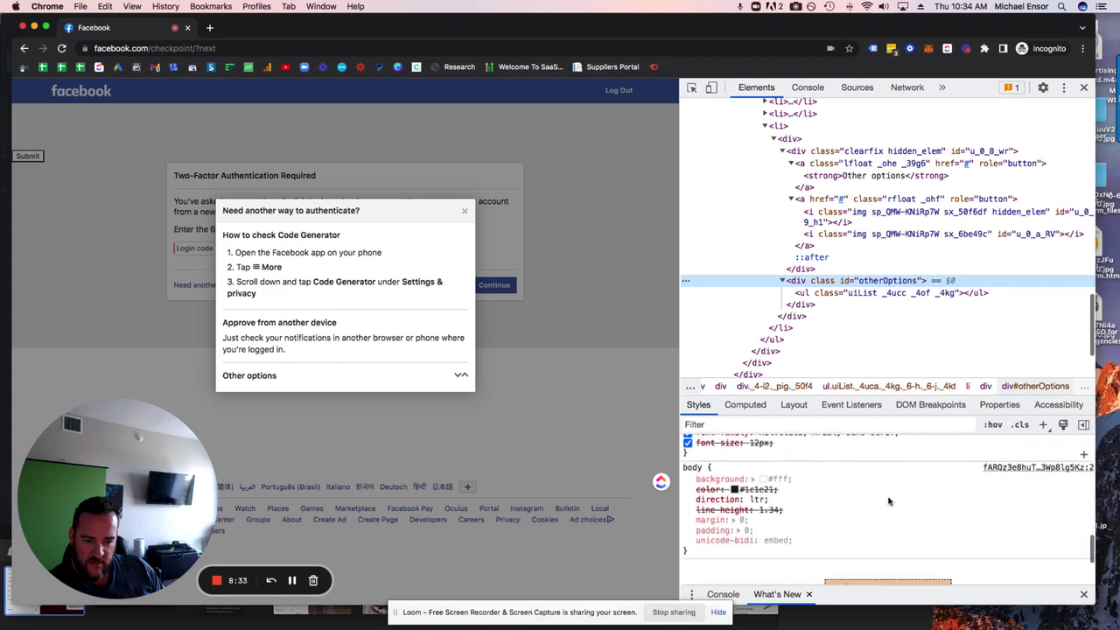
{"action": "scroll", "coordinate": [888, 499], "scroll_direction": "down", "scroll_amount": 2}
{"action": "scroll", "coordinate": [888, 500], "scroll_direction": "down", "scroll_amount": 2}
Filter styles by 'disp' to check display rules of the empty ul and otherOptions container.
{"action": "left_click", "coordinate": [743, 424]}
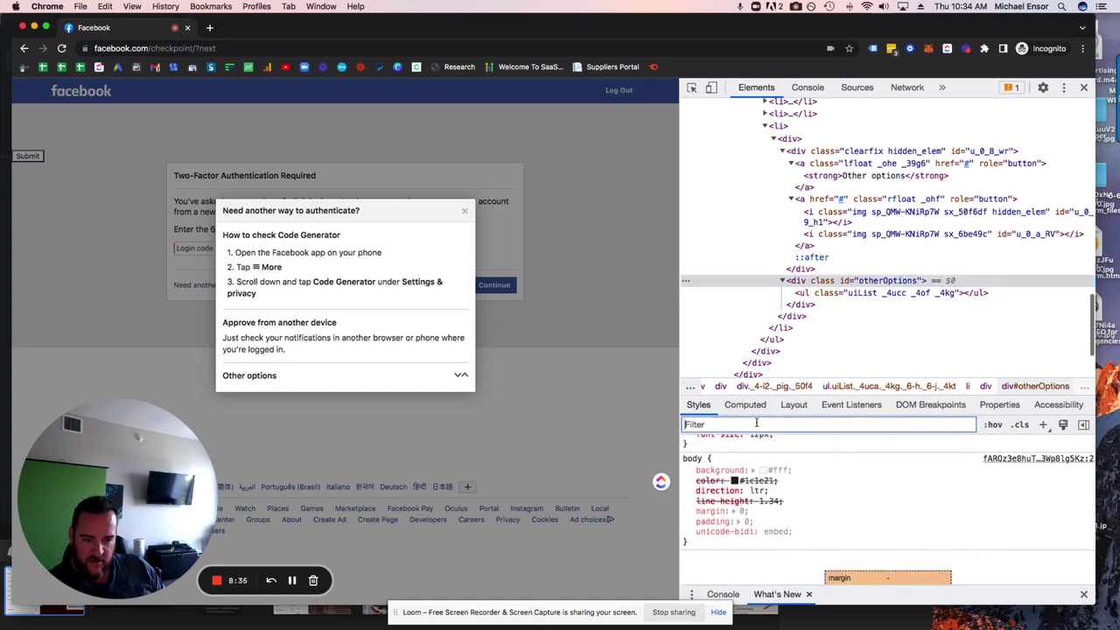
{"action": "type", "text": "disp"}
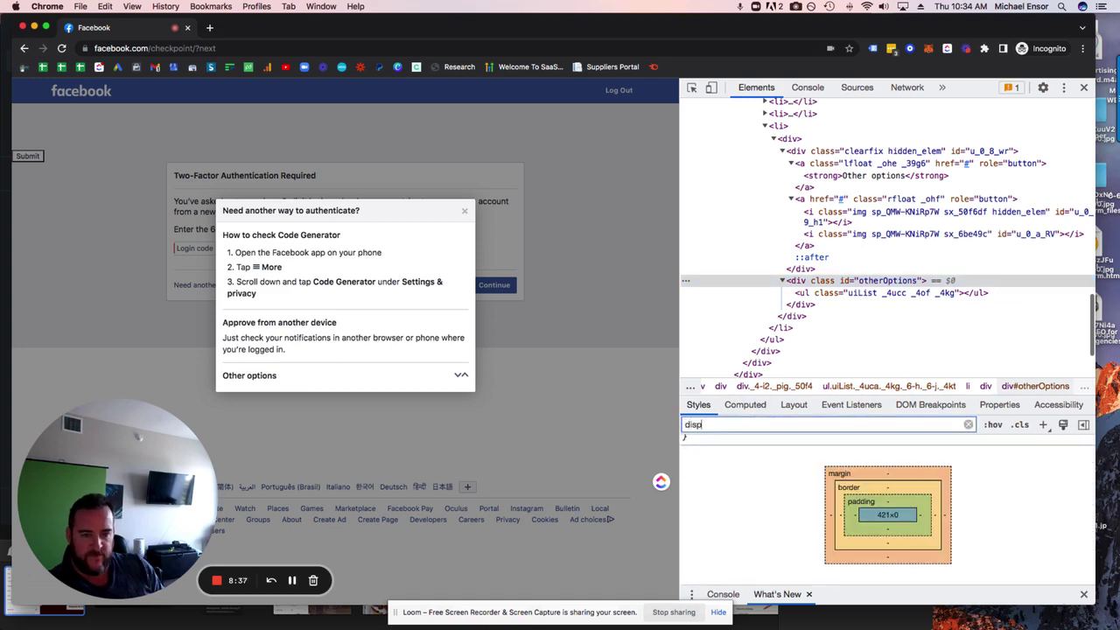
{"action": "left_click", "coordinate": [844, 294]}
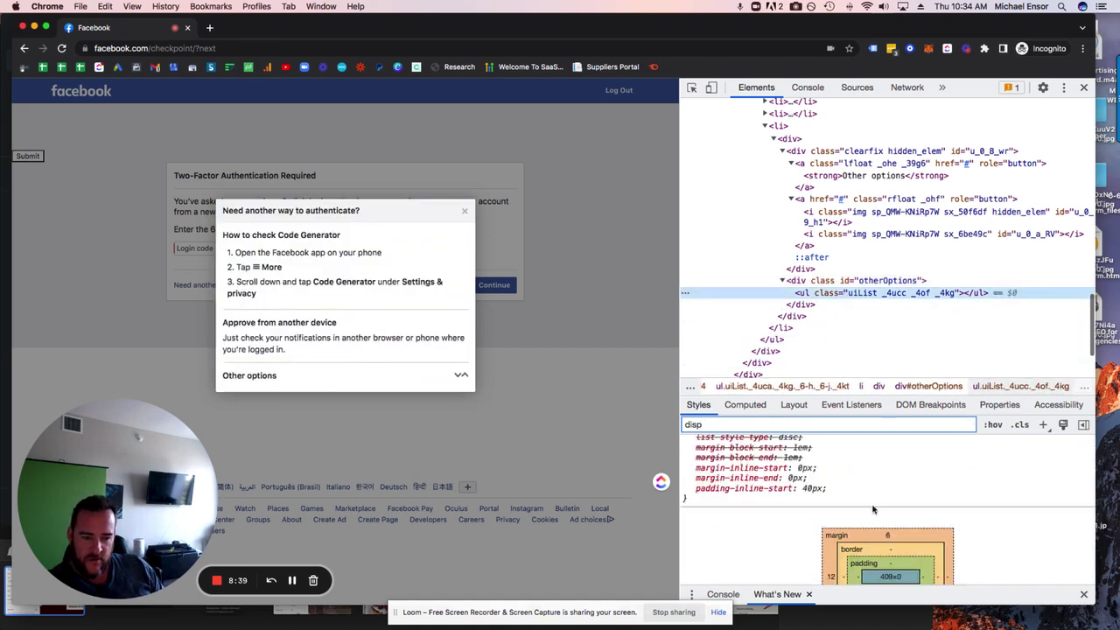
{"action": "scroll", "coordinate": [875, 510], "scroll_direction": "up", "scroll_amount": 1}
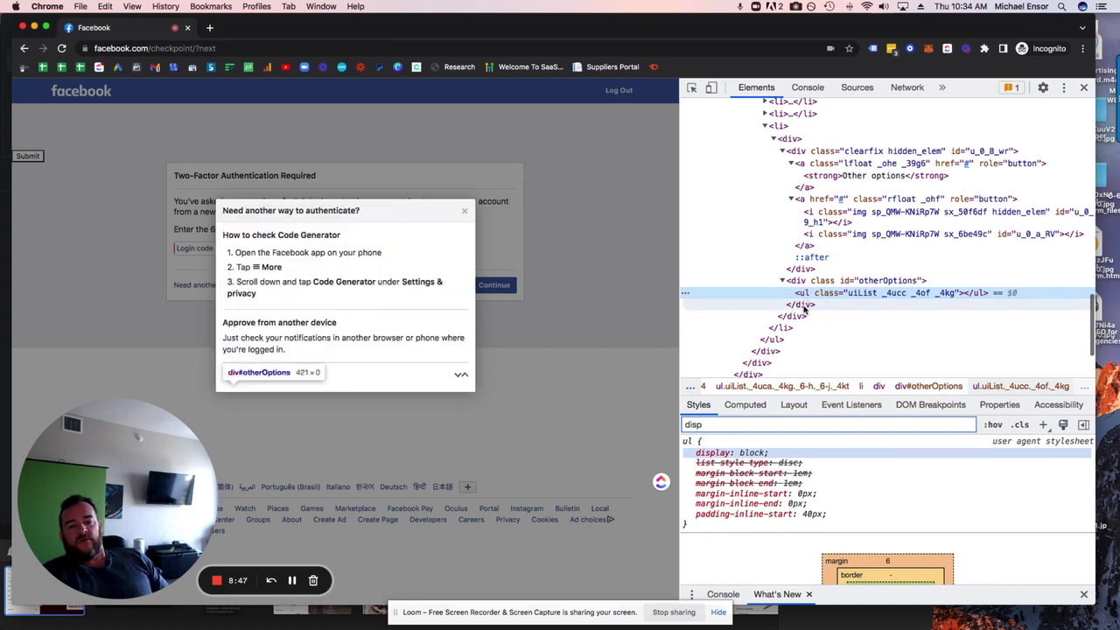
{"action": "left_click", "coordinate": [804, 306]}
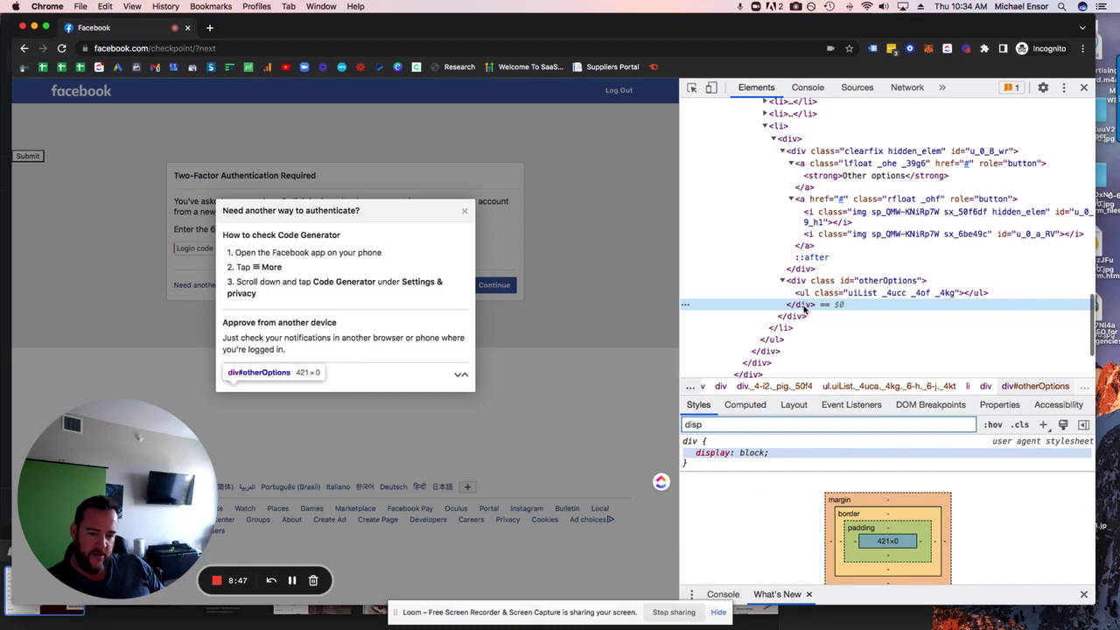
Clear the style filter and review all of otherOptions' rules again.
{"action": "double_click", "coordinate": [737, 424]}
{"action": "key", "text": "BackSpace"}
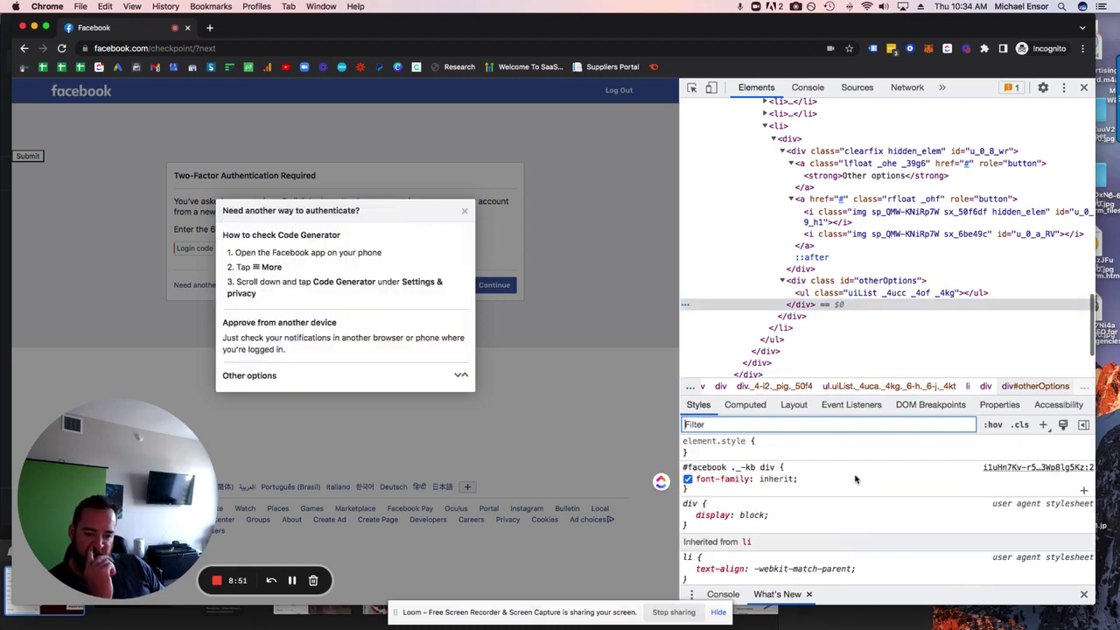
{"action": "scroll", "coordinate": [857, 479], "scroll_direction": "down", "scroll_amount": 3}
{"action": "scroll", "coordinate": [862, 479], "scroll_direction": "down", "scroll_amount": 2}
{"action": "scroll", "coordinate": [867, 478], "scroll_direction": "down", "scroll_amount": 2}
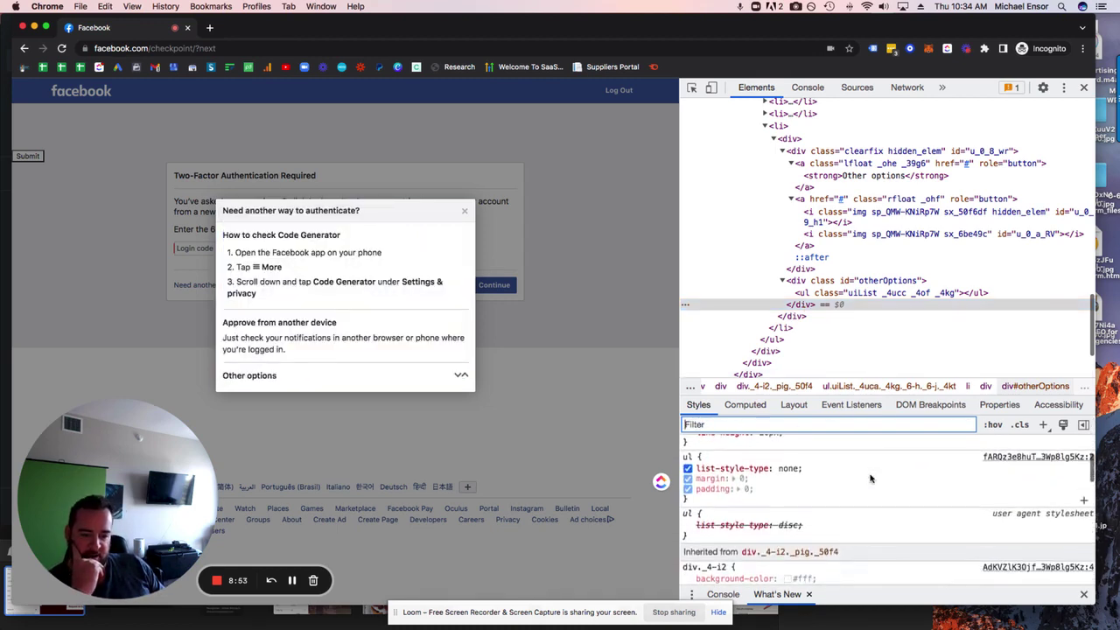
{"action": "scroll", "coordinate": [870, 478], "scroll_direction": "down", "scroll_amount": 2}
{"action": "scroll", "coordinate": [871, 479], "scroll_direction": "down", "scroll_amount": 2}
{"action": "scroll", "coordinate": [871, 478], "scroll_direction": "down", "scroll_amount": 2}
{"action": "scroll", "coordinate": [870, 478], "scroll_direction": "down", "scroll_amount": 2}
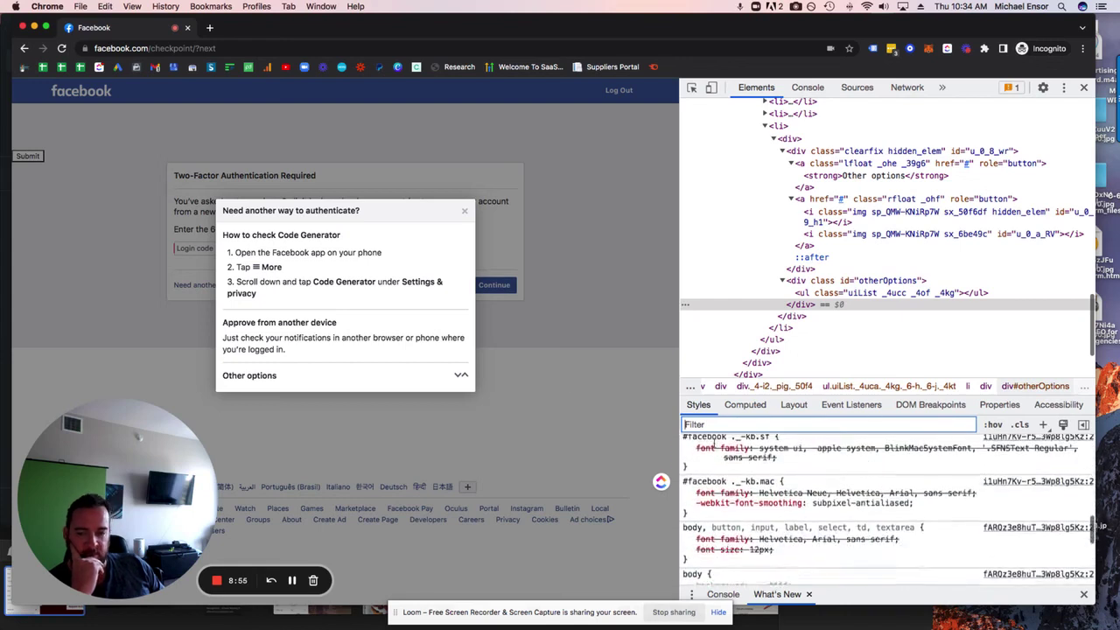
{"action": "scroll", "coordinate": [713, 444], "scroll_direction": "down", "scroll_amount": 1}
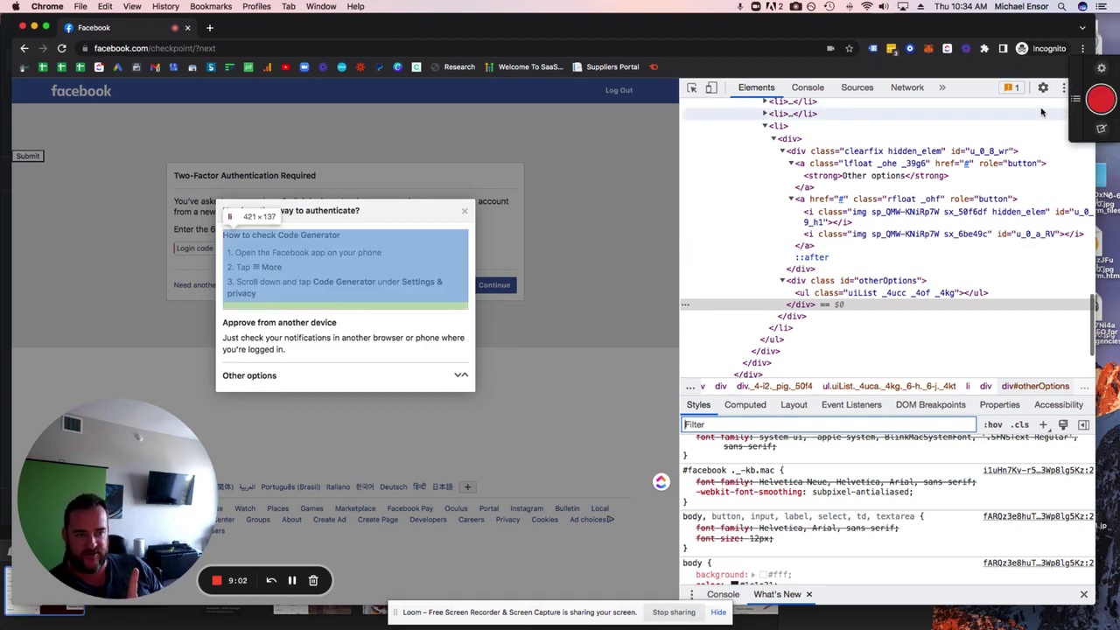
Open the Issues report, close DevTools, and try expanding Other options in the two-factor dialog.
{"action": "left_click", "coordinate": [1010, 87]}
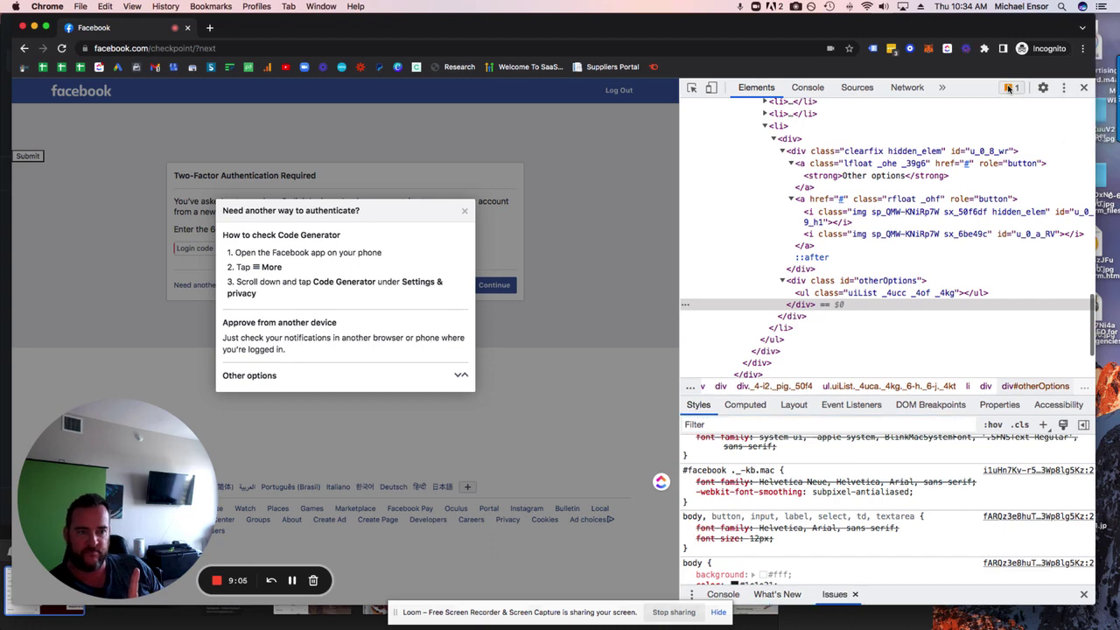
{"action": "left_click", "coordinate": [1083, 87]}
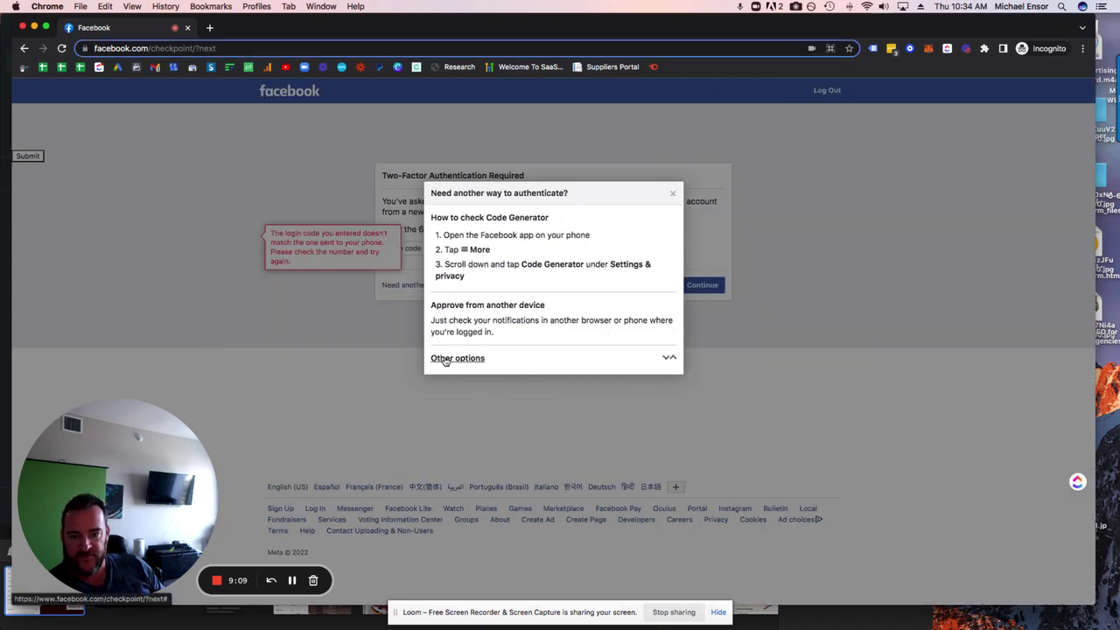
{"action": "left_click", "coordinate": [671, 359]}
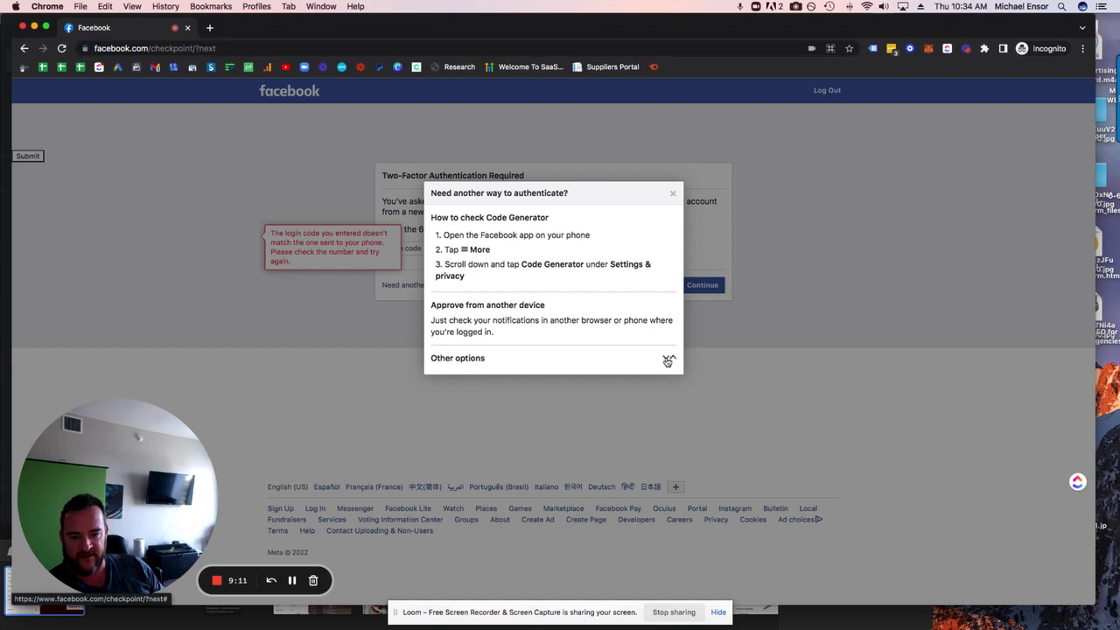